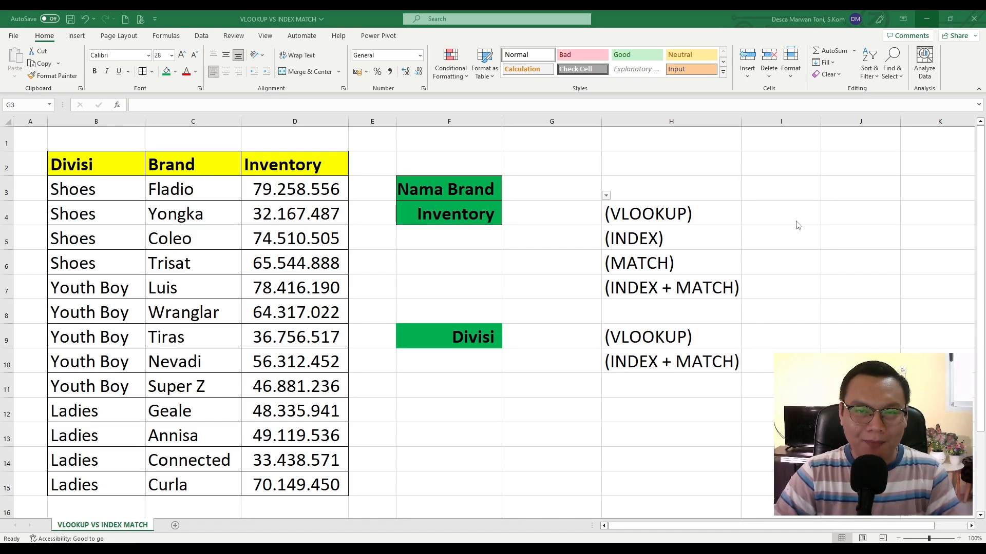
# Choose Luis as the Nama Brand value in cell G3
pyautogui.click(559, 190)
pyautogui.click(606, 195)
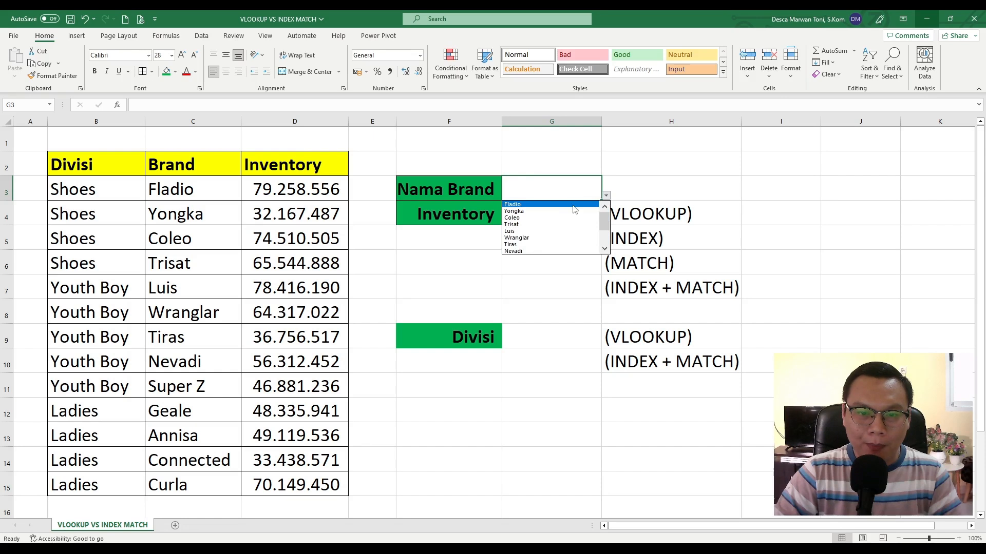
pyautogui.moveTo(601, 221)
pyautogui.mouseDown()
pyautogui.moveTo(602, 246)
pyautogui.moveTo(601, 213)
pyautogui.mouseUp()
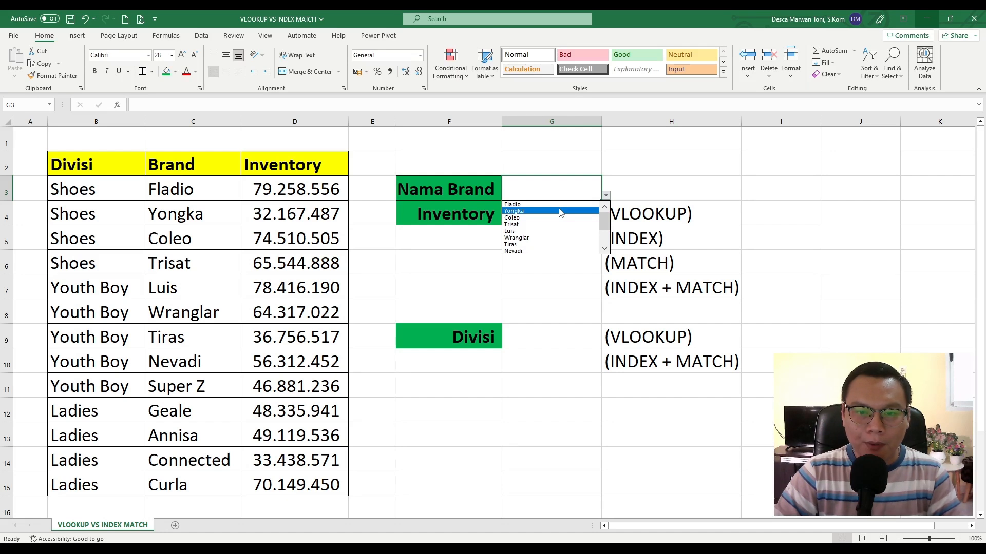
pyautogui.click(523, 231)
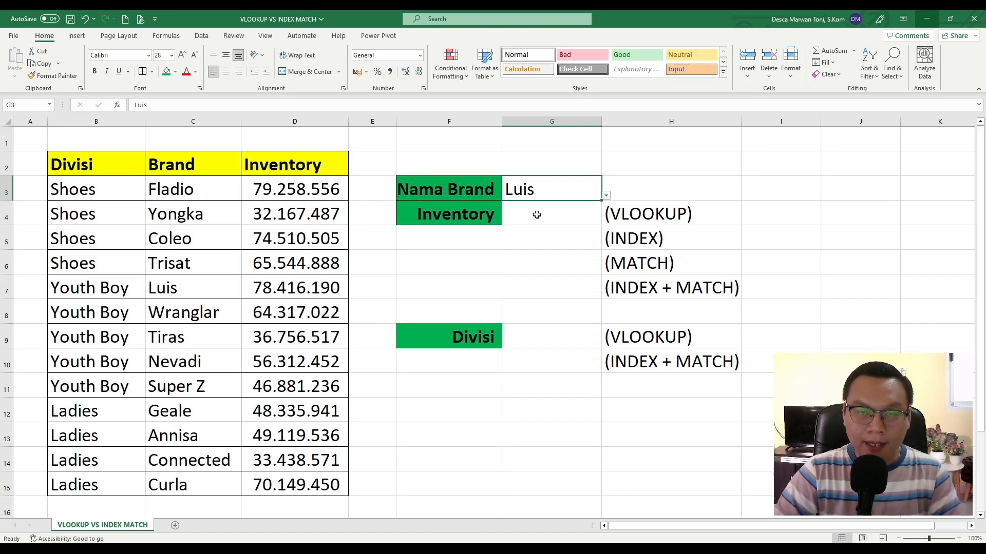
# Examine Luis's brand, inventory and division entries in the table, along with the empty Inventory and Divisi result cells
pyautogui.click(486, 216)
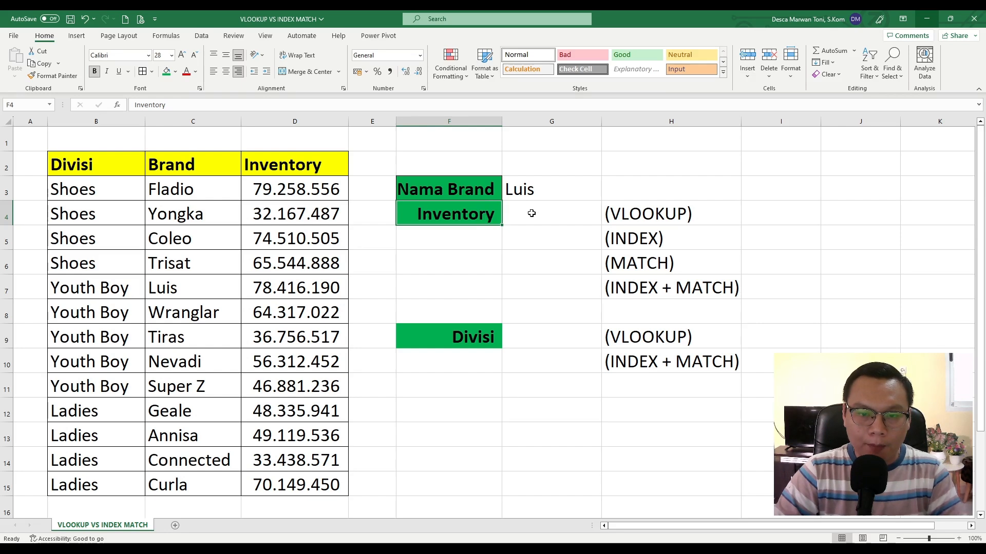
pyautogui.click(569, 185)
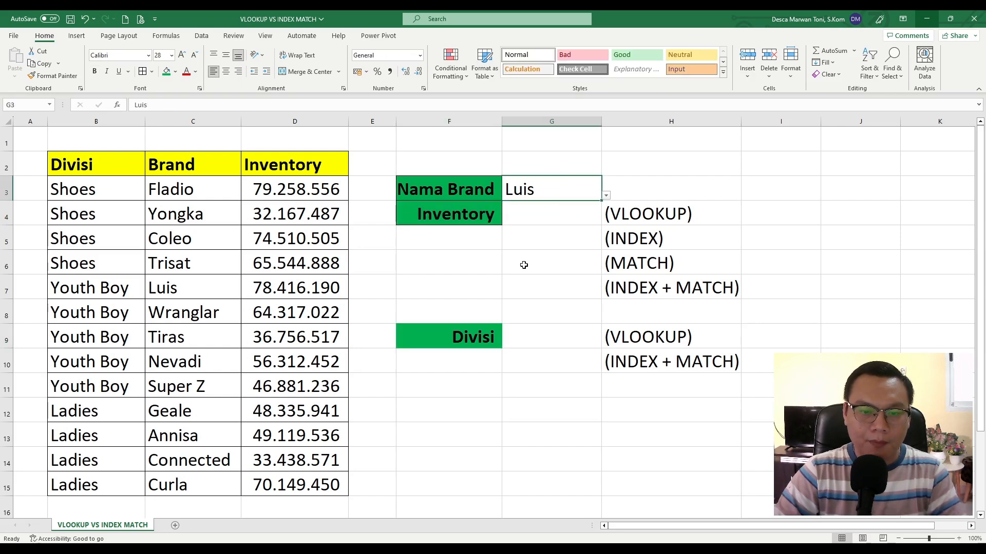
pyautogui.click(524, 336)
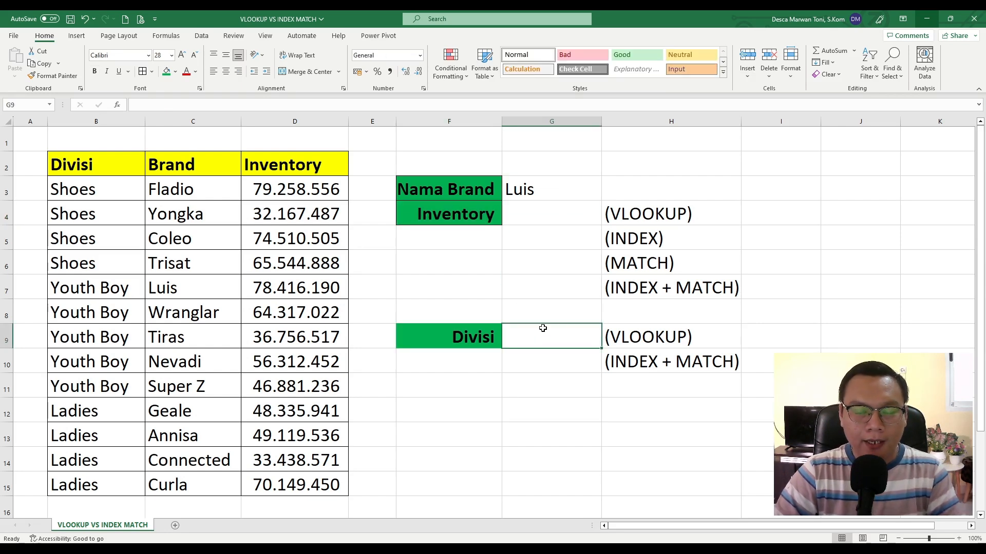
pyautogui.click(540, 189)
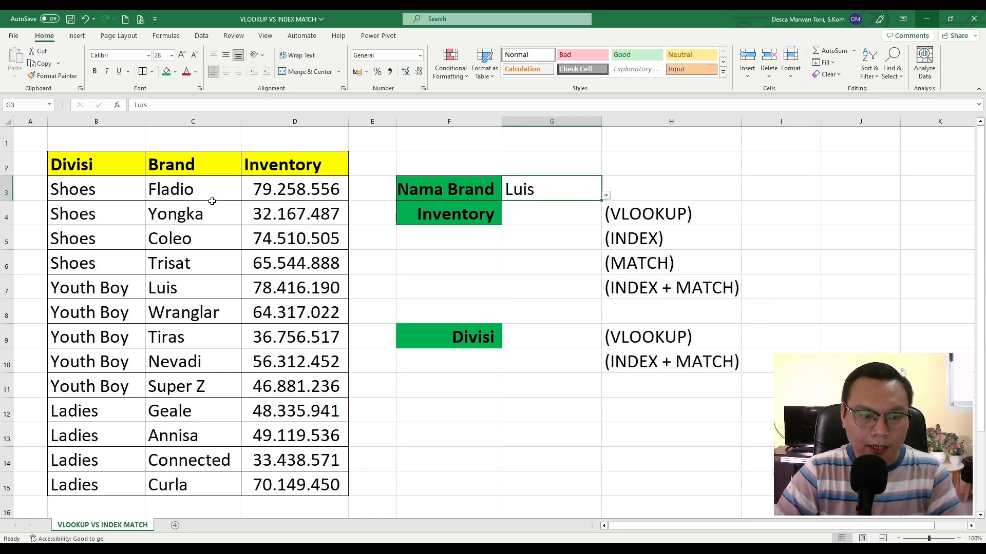
pyautogui.click(106, 184)
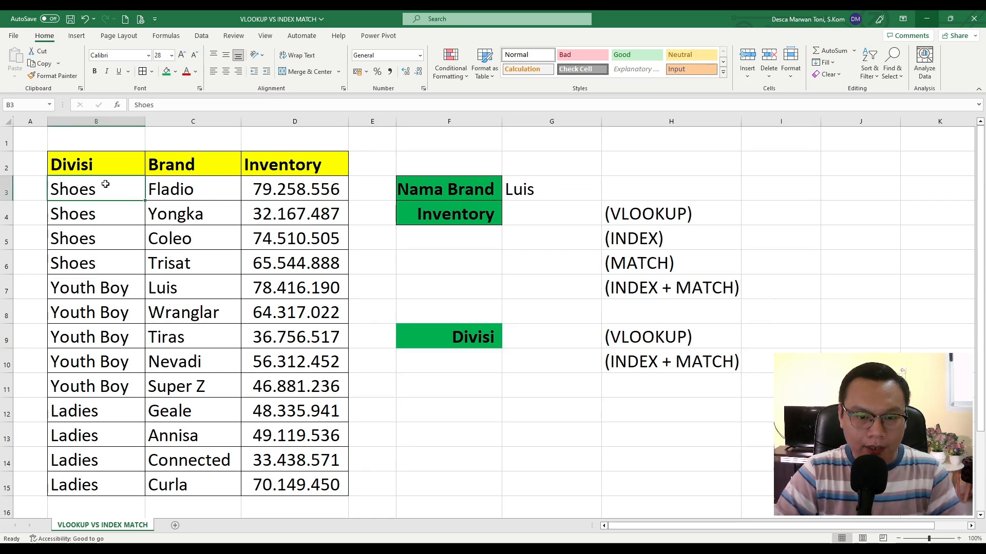
pyautogui.click(172, 289)
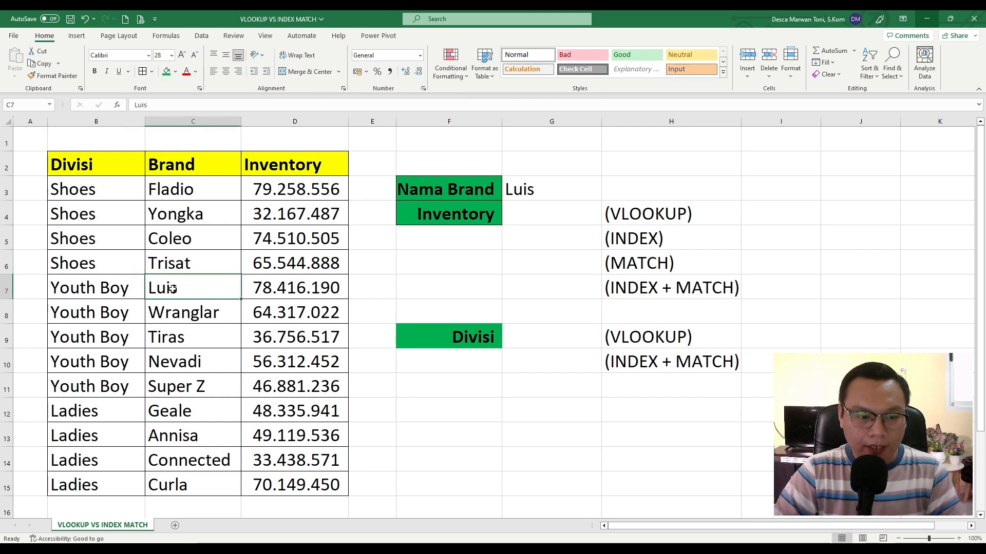
pyautogui.keyDown('ctrl'); pyautogui.click(286, 287); pyautogui.keyUp('ctrl')
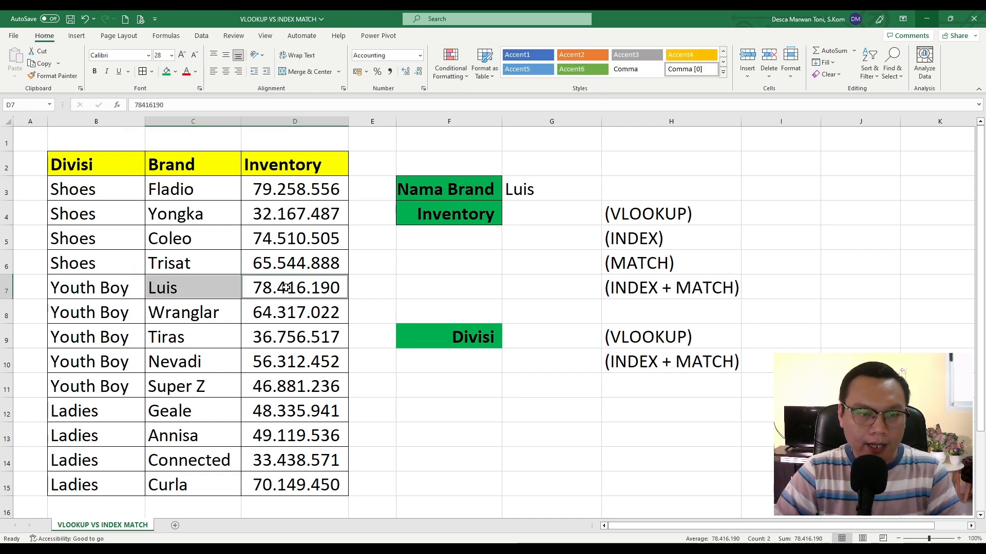
pyautogui.keyDown('ctrl'); pyautogui.click(113, 288); pyautogui.keyUp('ctrl')
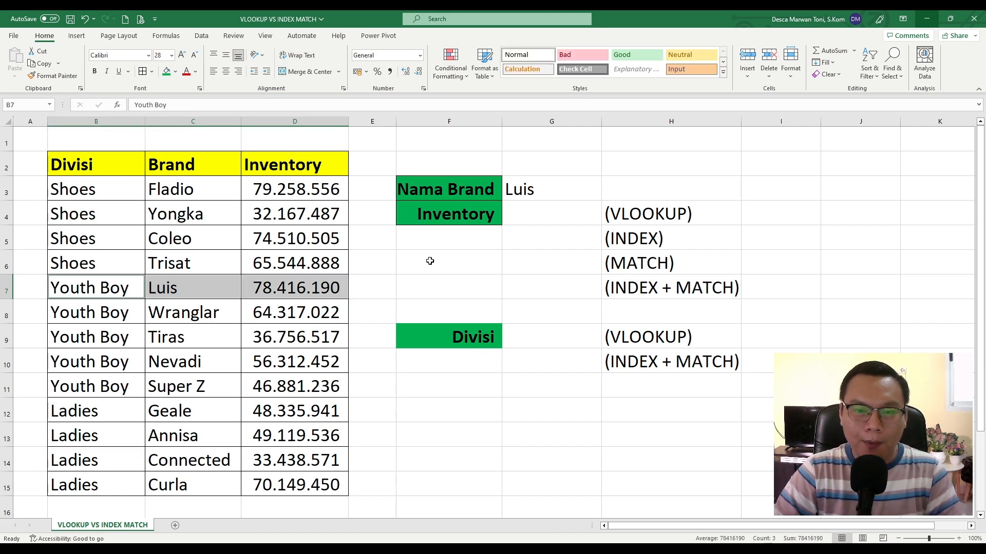
pyautogui.click(551, 189)
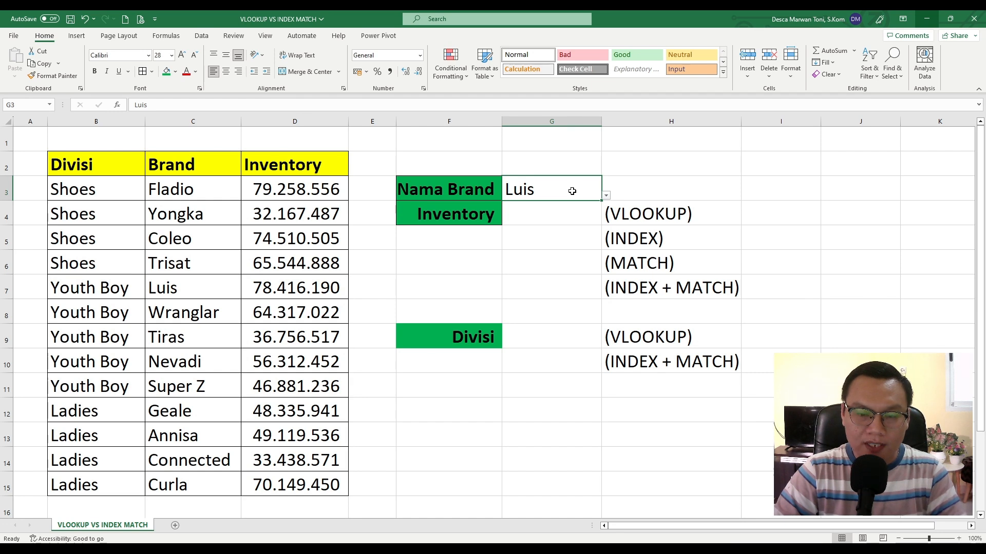
pyautogui.click(548, 213)
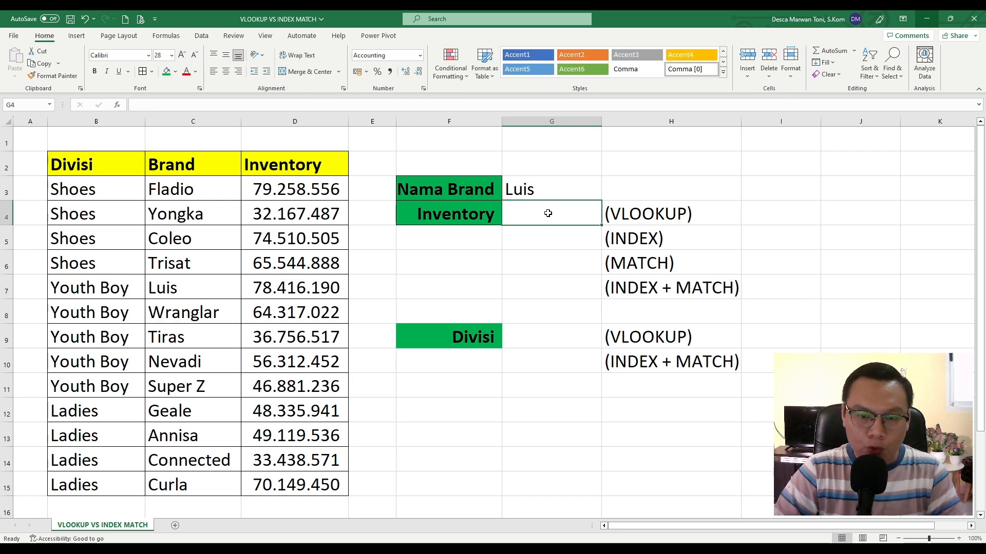
pyautogui.keyDown('ctrl'); pyautogui.click(543, 341); pyautogui.keyUp('ctrl')
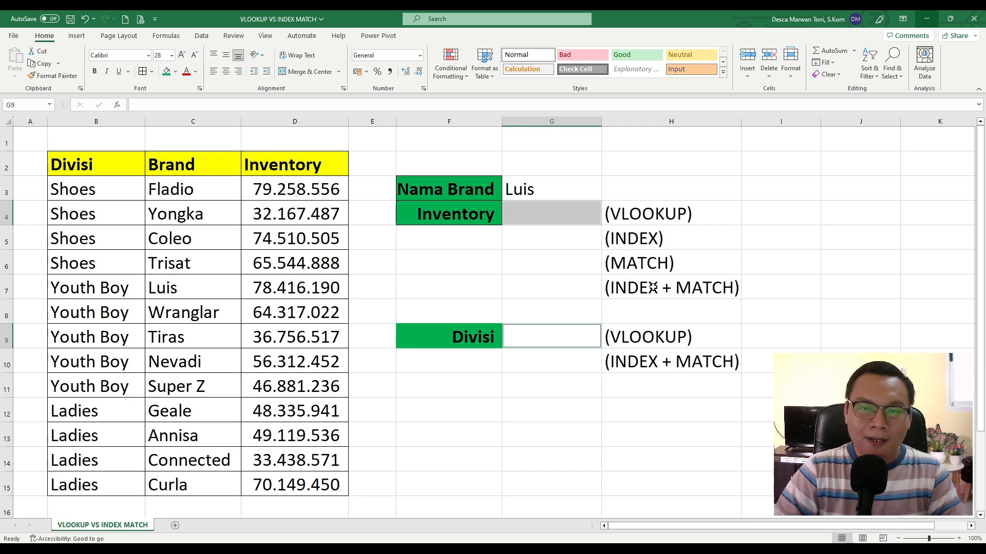
pyautogui.click(563, 283)
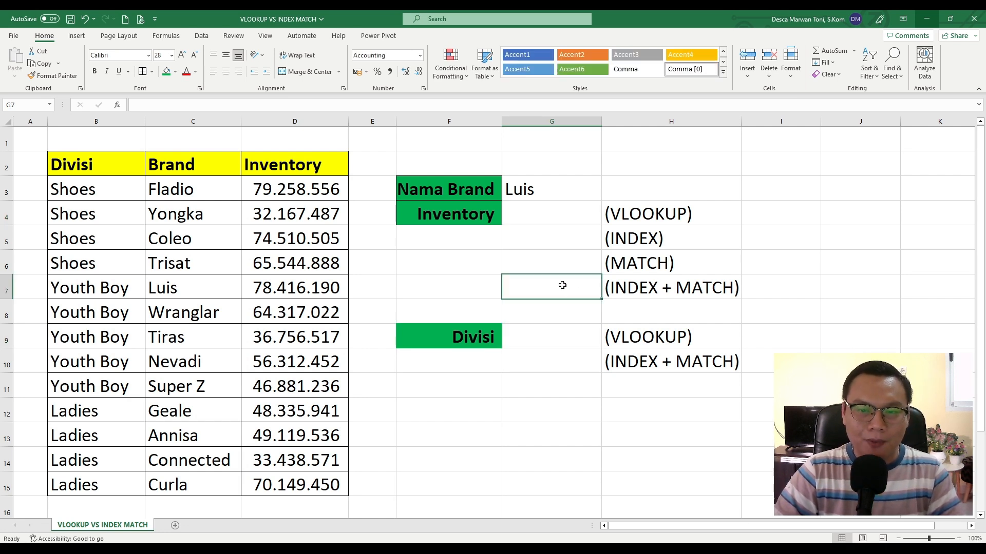
# Enter =VLOOKUP(G3;C3:D15;2;0) in Inventory cell G4 and widen column G enough to show the full number
pyautogui.click(553, 210)
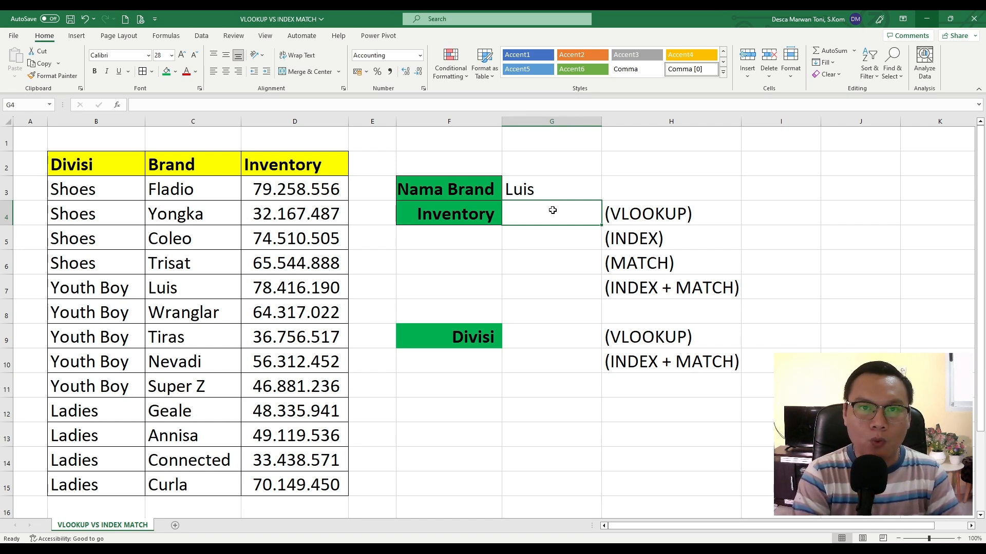
pyautogui.write('=')
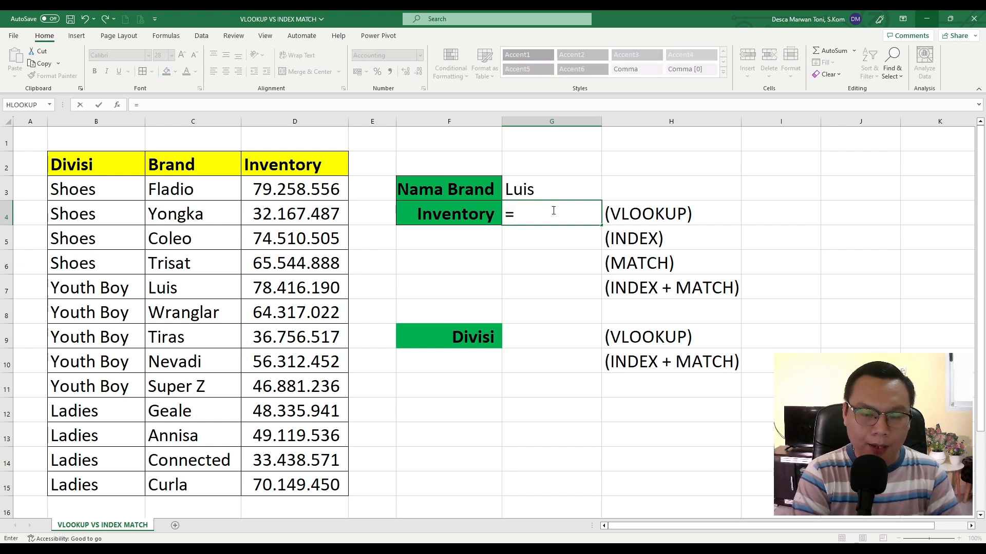
pyautogui.write('VLO')
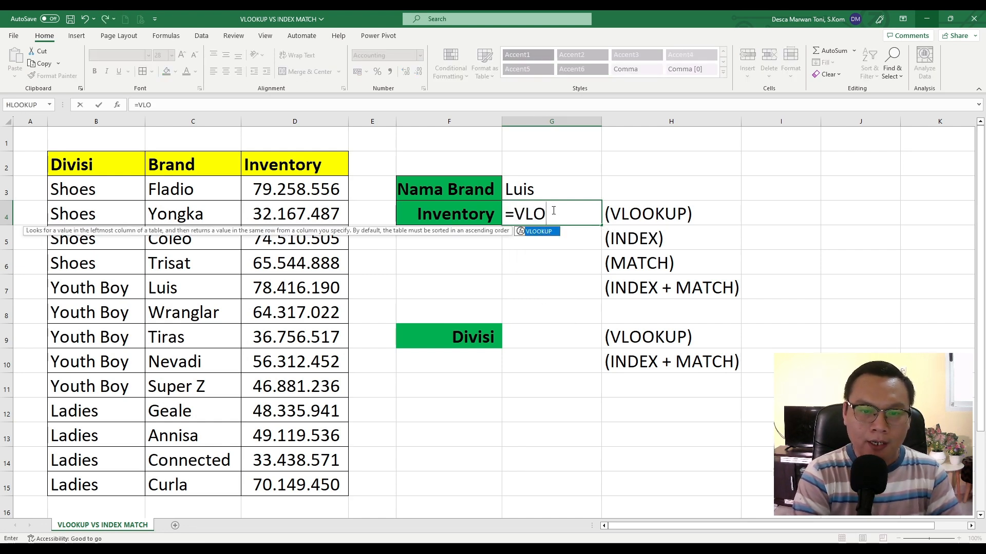
pyautogui.write('OKUP(')
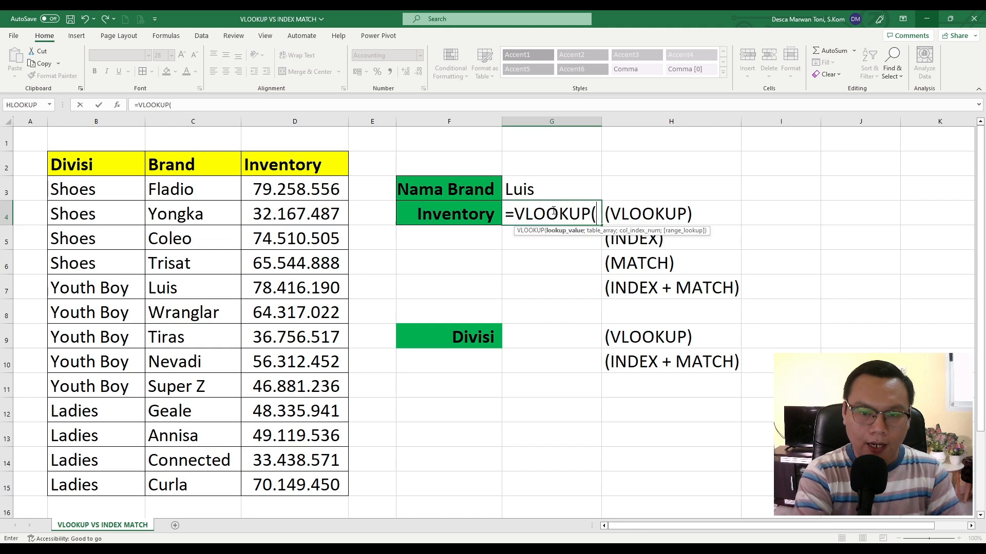
pyautogui.click(543, 187)
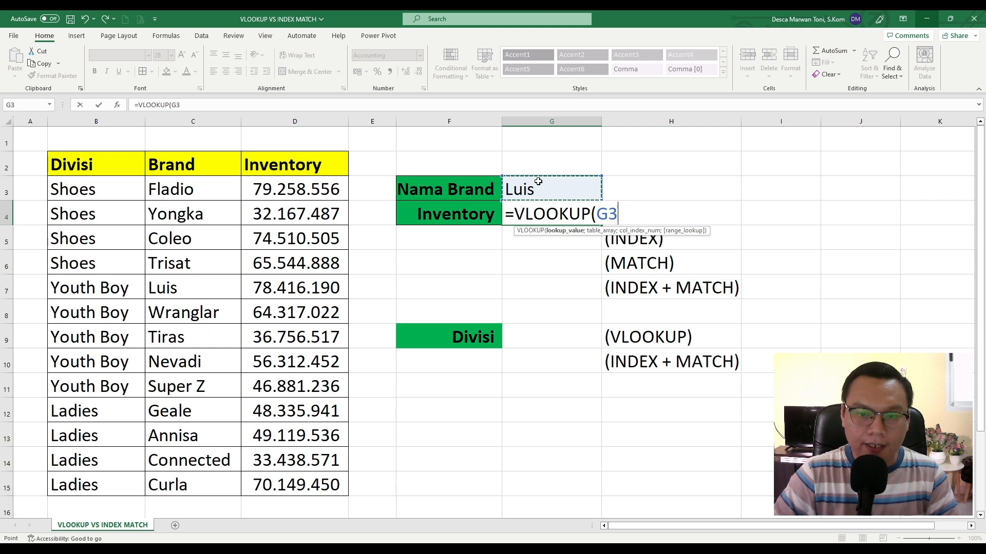
pyautogui.write(';')
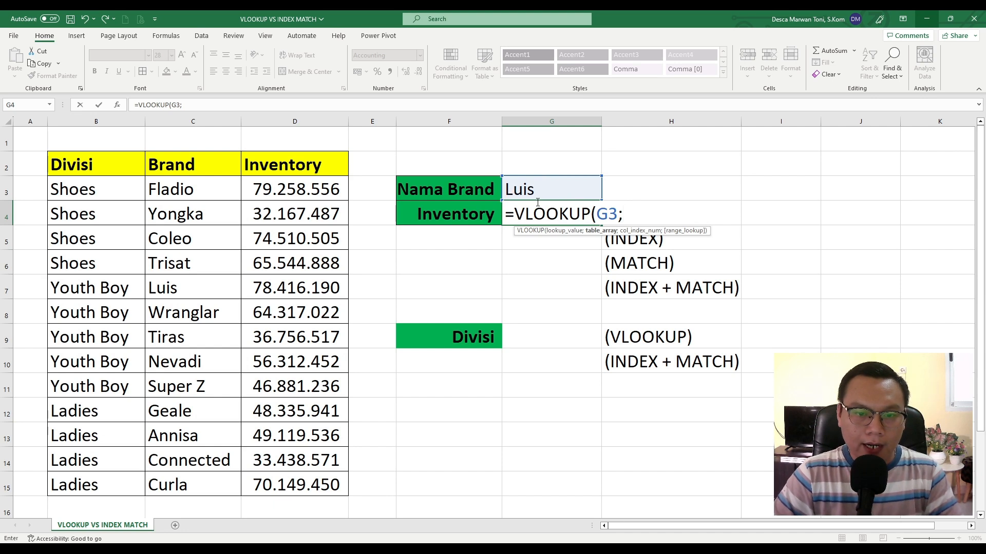
pyautogui.click(188, 190)
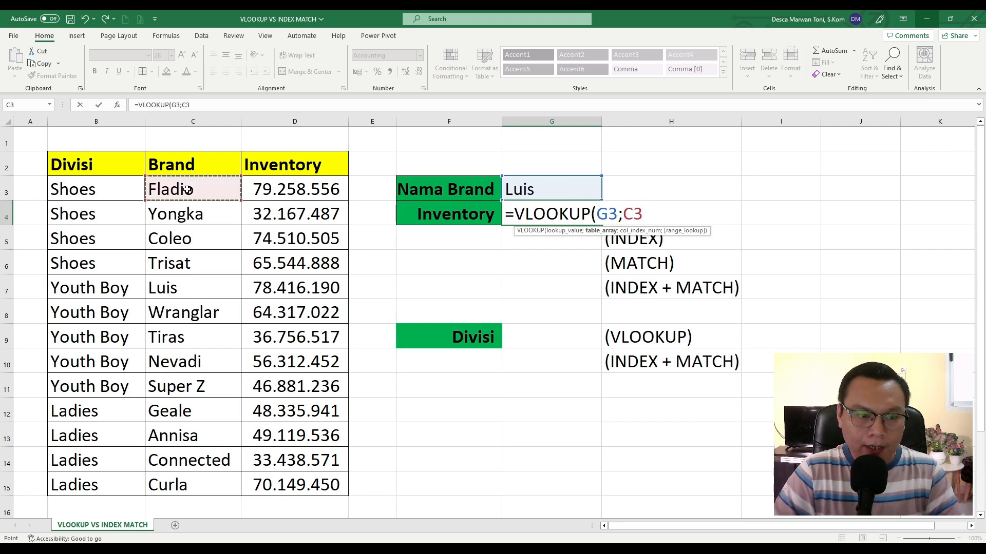
pyautogui.moveTo(188, 190); pyautogui.dragTo(313, 482)
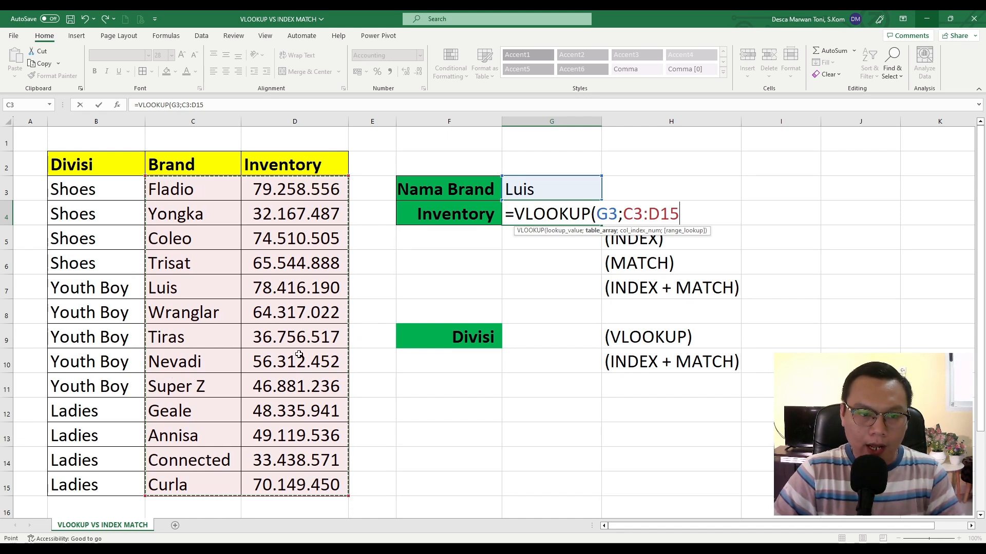
pyautogui.write(';')
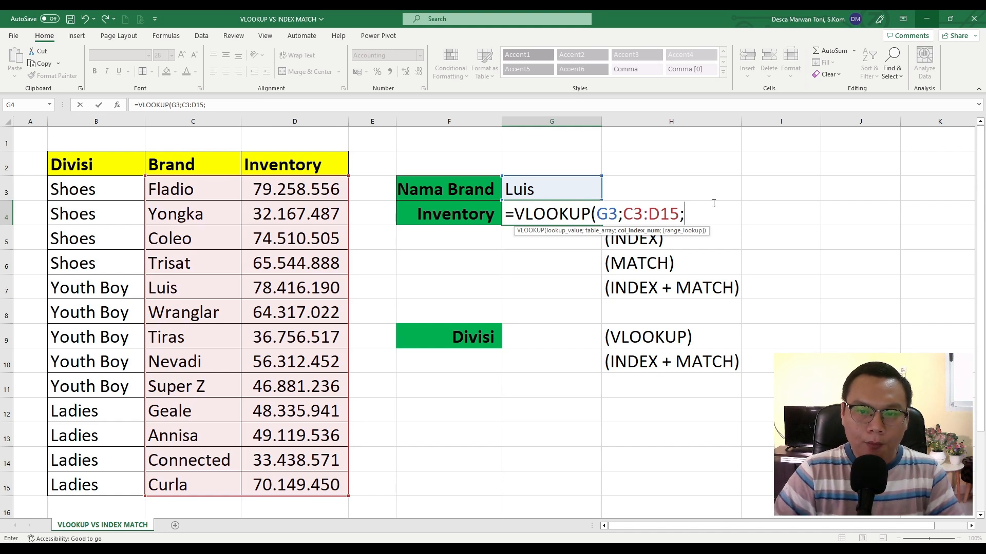
pyautogui.write('2')
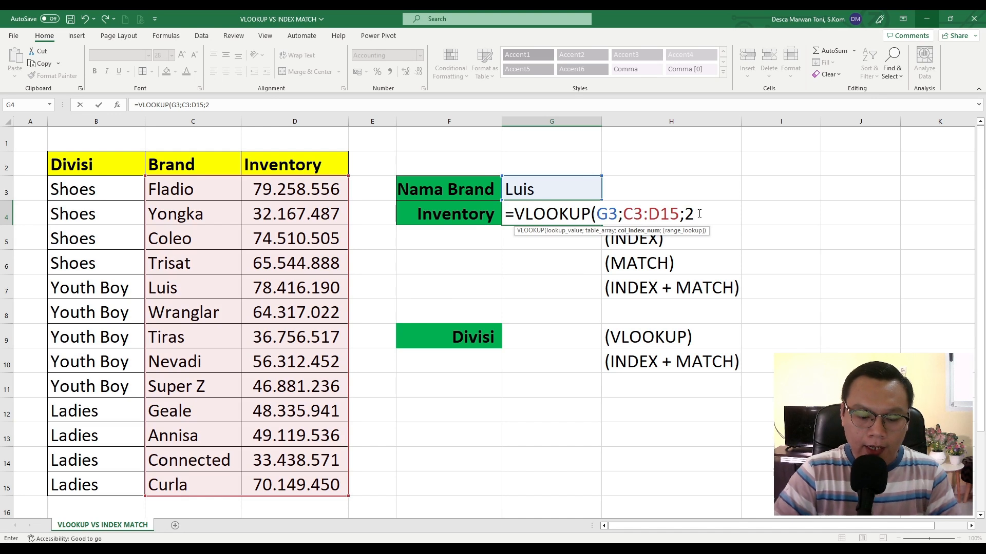
pyautogui.write(';')
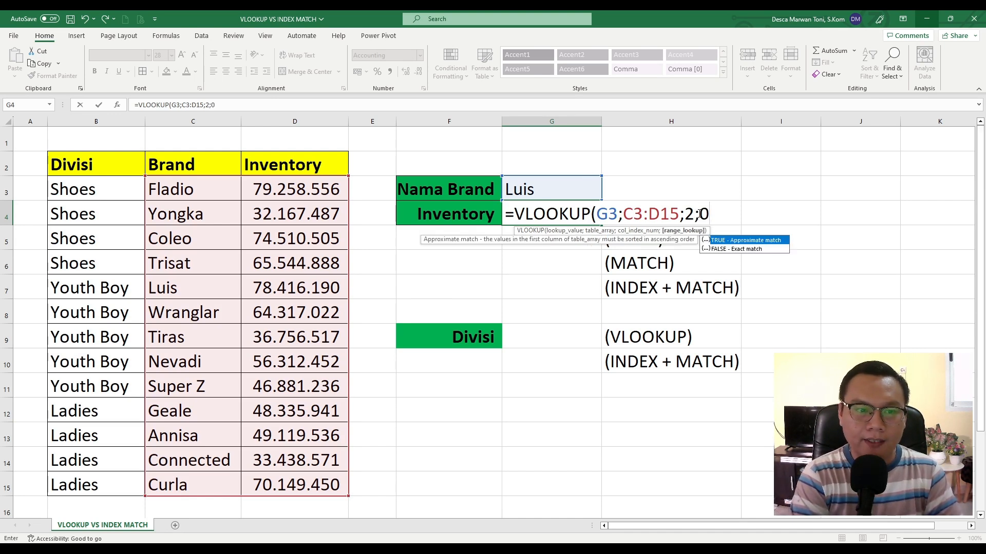
pyautogui.write('0)')
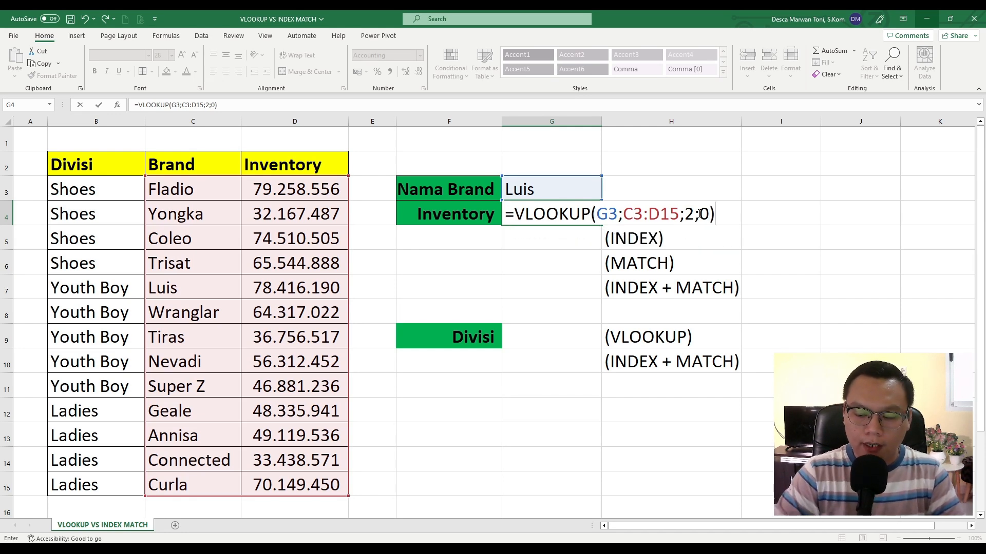
pyautogui.press('Return')
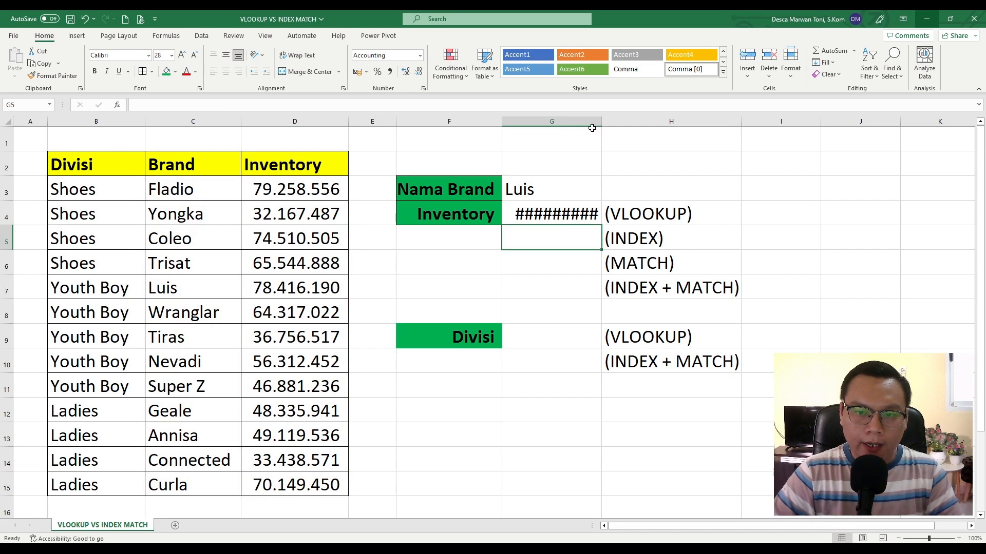
pyautogui.moveTo(601, 121); pyautogui.dragTo(618, 121)
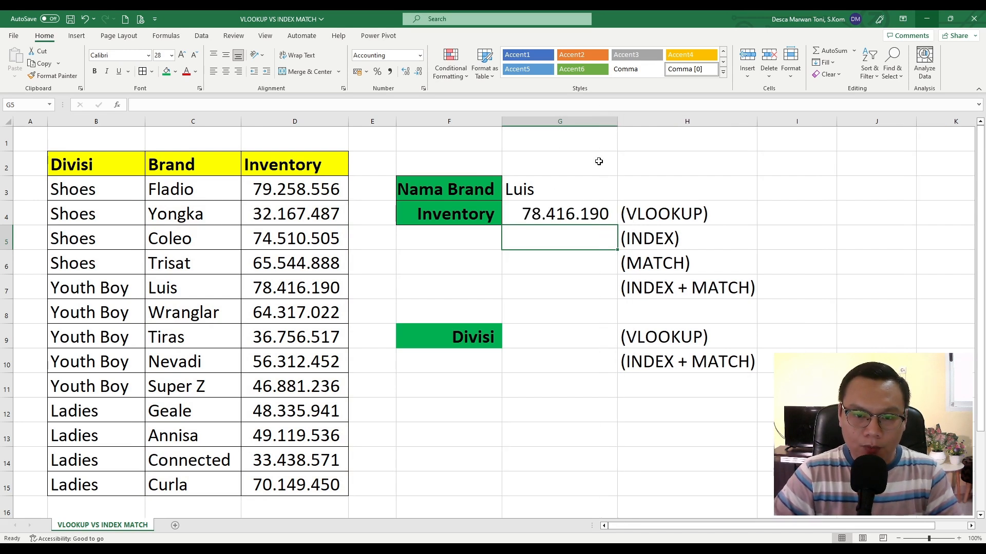
# Compare the VLOOKUP result in G4 with the inventory listed for Luis in the source table
pyautogui.click(563, 213)
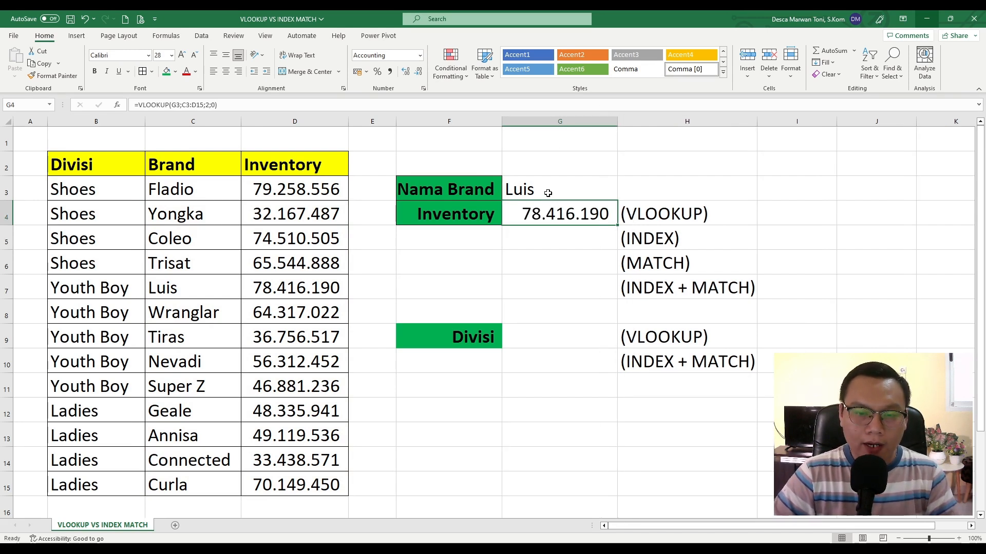
pyautogui.click(548, 192)
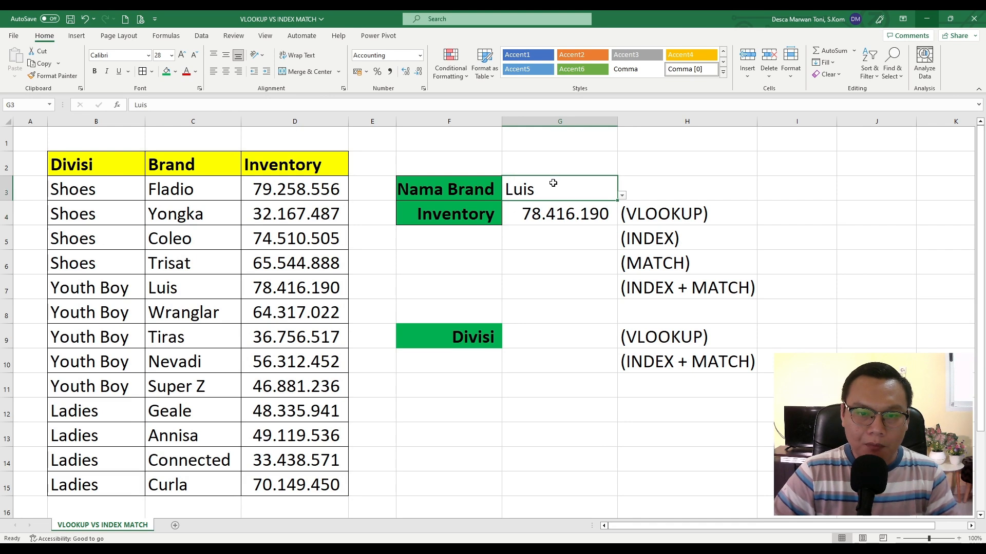
pyautogui.click(548, 215)
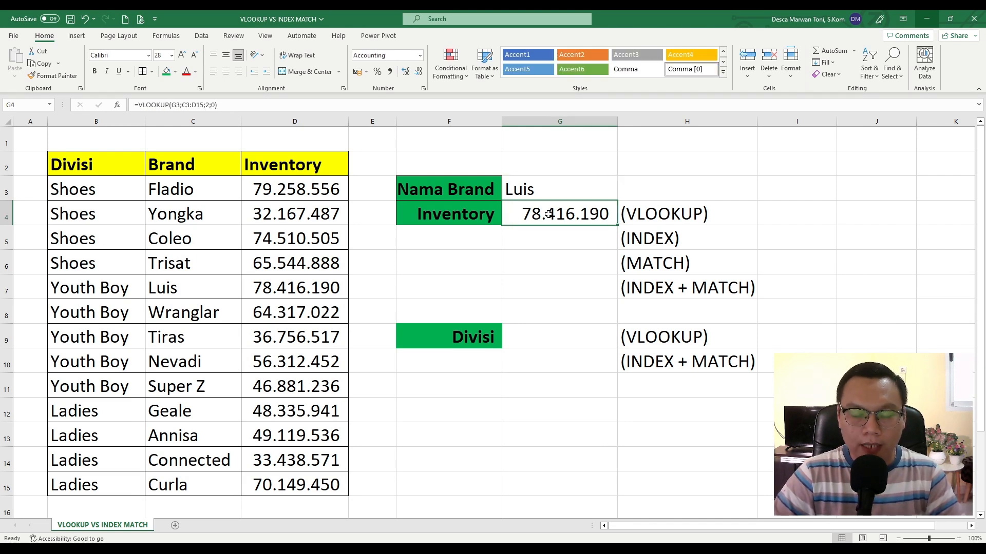
pyautogui.click(234, 294)
pyautogui.moveTo(234, 294); pyautogui.dragTo(275, 290)
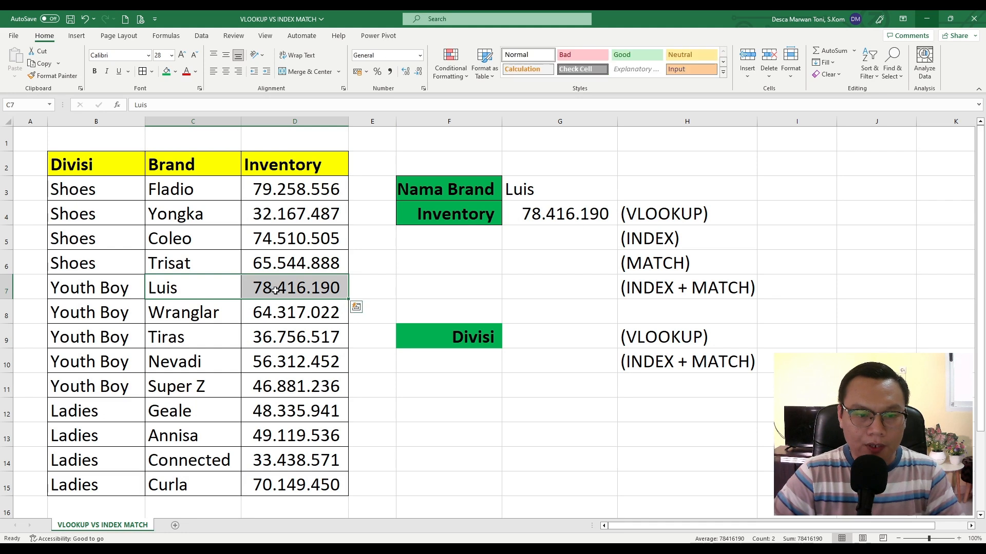
# Choose Annisa as the Nama Brand value in G3 and compare the VLOOKUP result with Annisa's inventory in the table
pyautogui.click(560, 180)
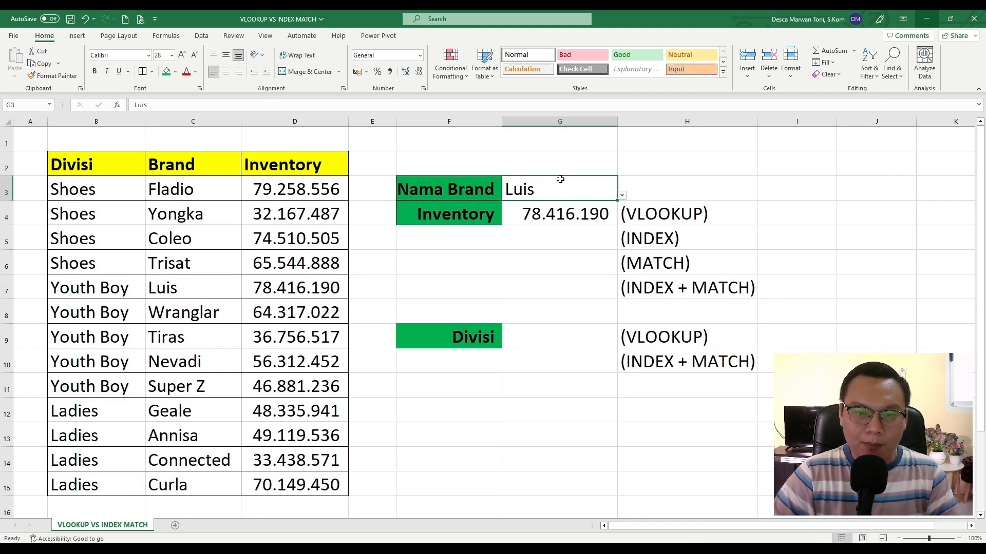
pyautogui.click(622, 198)
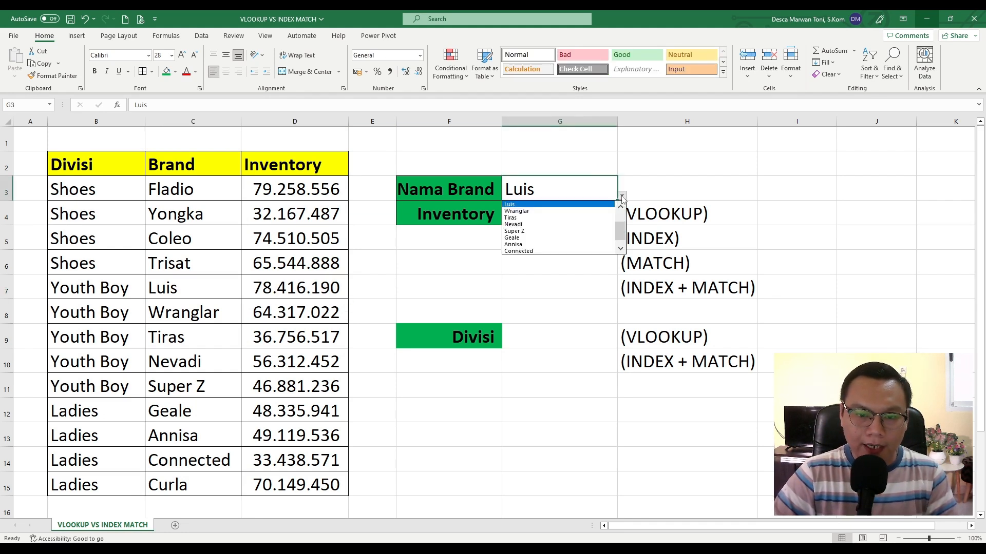
pyautogui.click(551, 244)
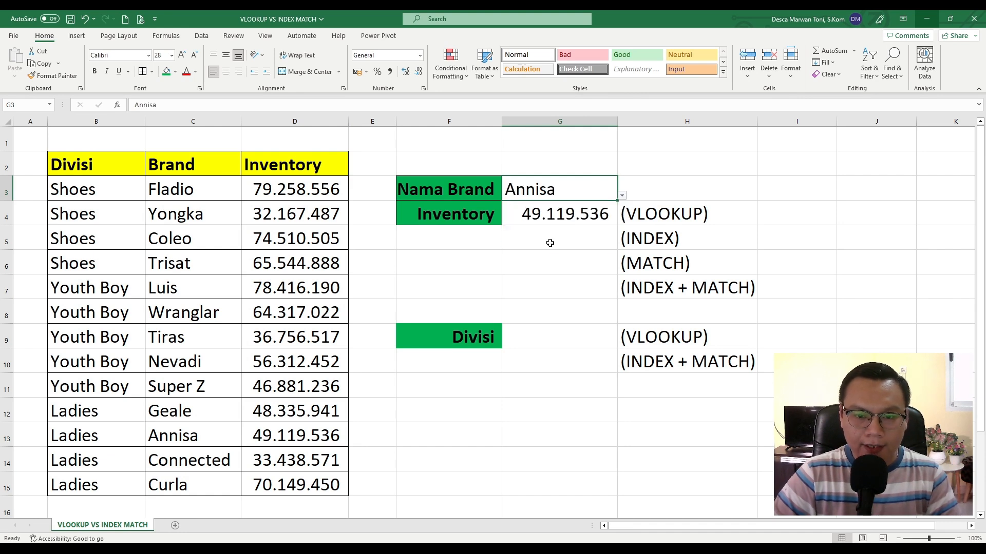
pyautogui.keyDown('ctrl'); pyautogui.click(542, 215); pyautogui.keyUp('ctrl')
pyautogui.moveTo(222, 437); pyautogui.dragTo(282, 435)
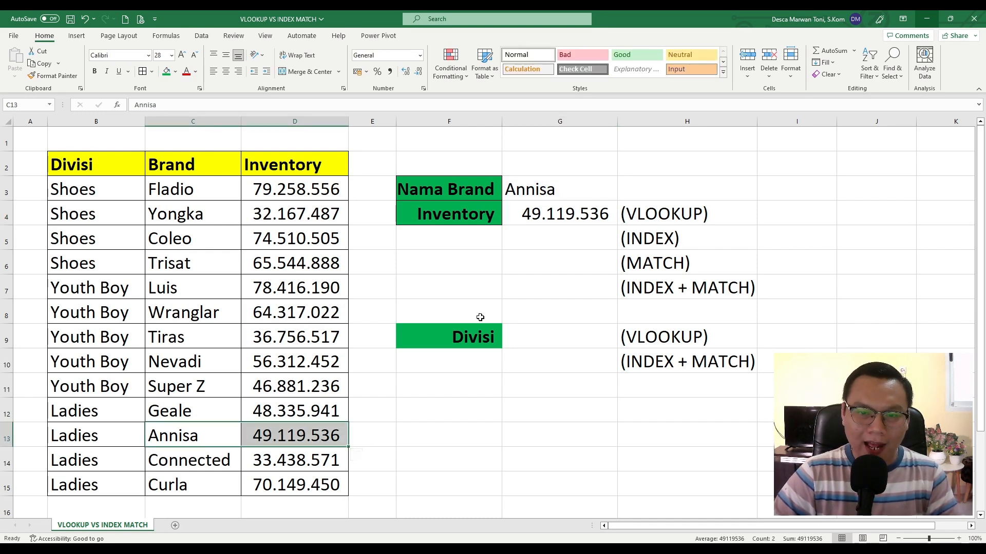
pyautogui.click(534, 261)
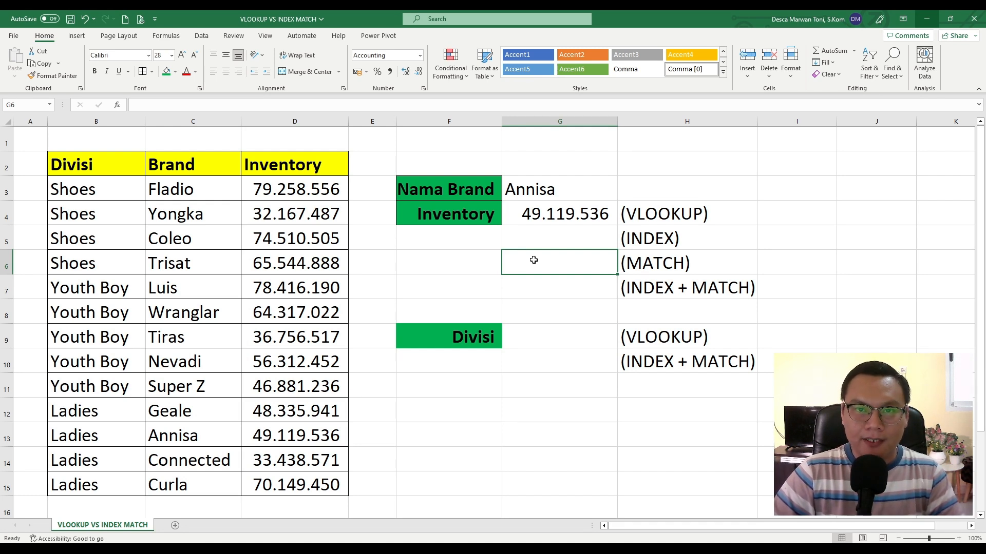
pyautogui.click(666, 292)
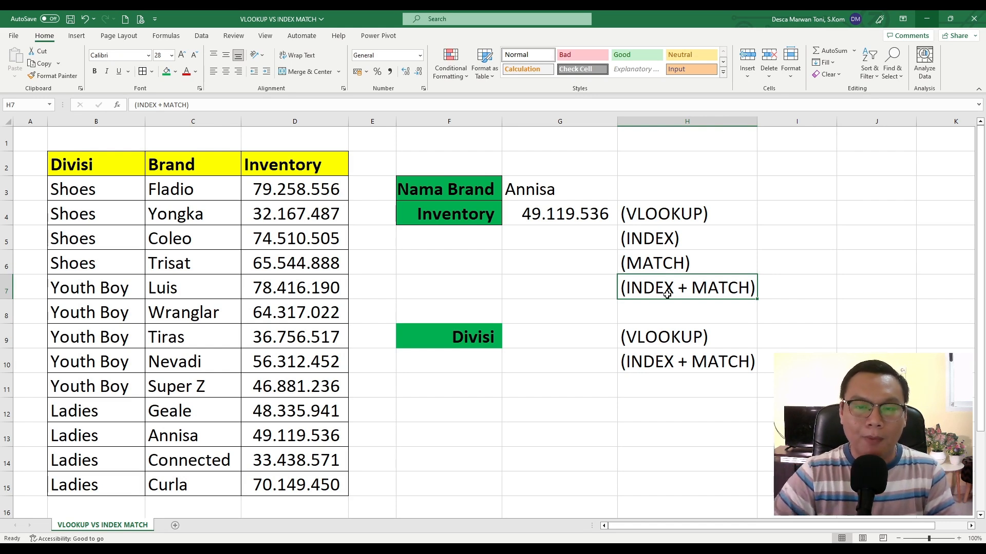
pyautogui.click(667, 230)
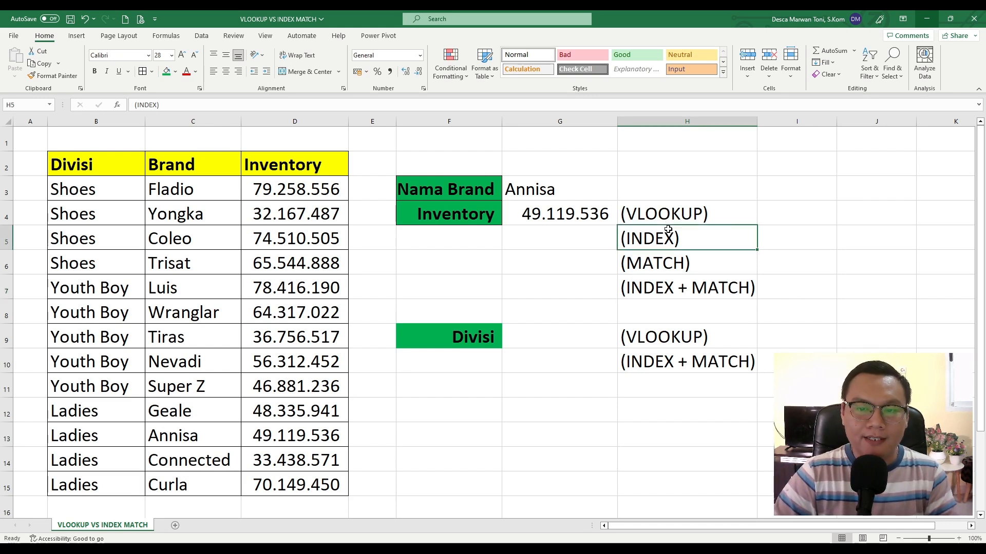
pyautogui.click(672, 263)
# Enter =INDEX(D3:D15;1) in cell G5 and compare its result with the first inventory entry in D3
pyautogui.click(567, 237)
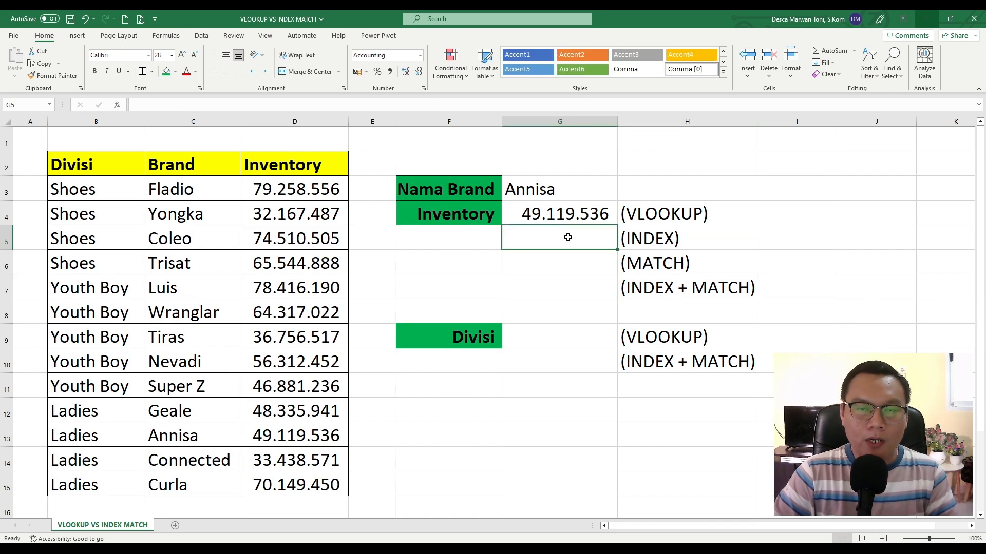
pyautogui.write('=')
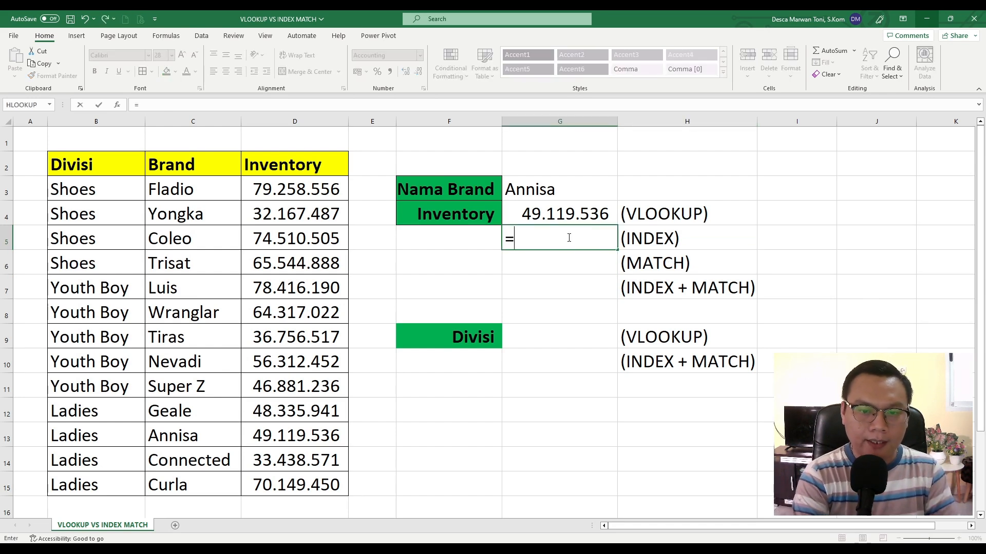
pyautogui.write('INDEX')
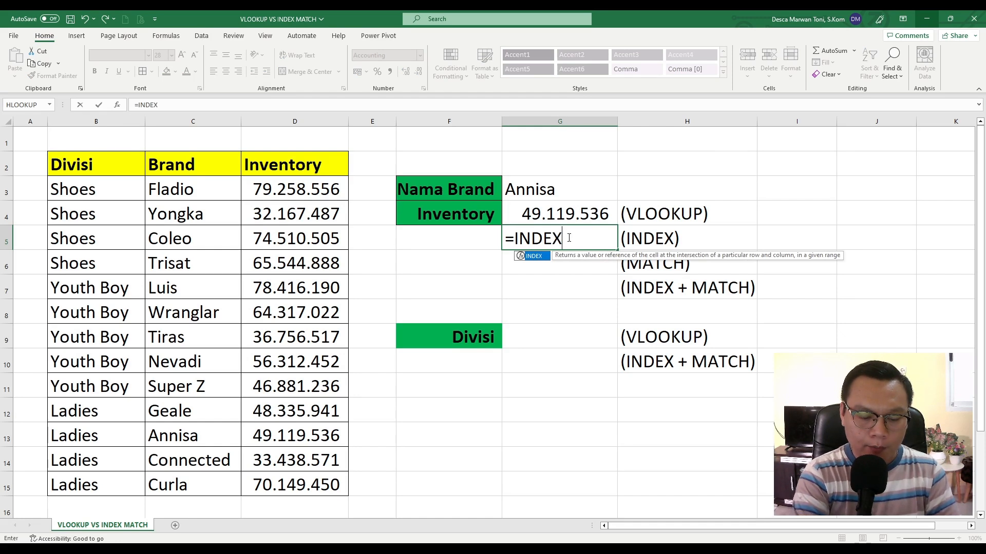
pyautogui.write('(')
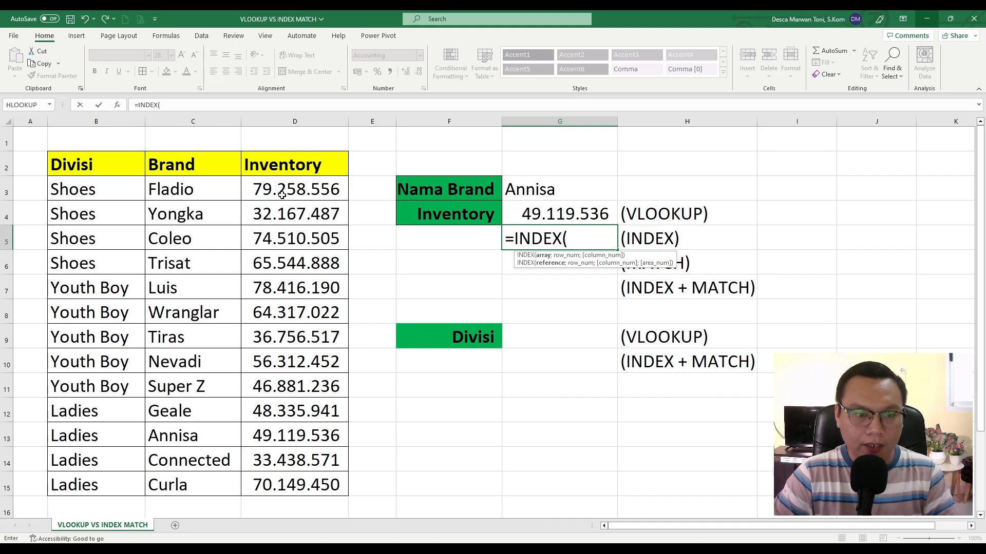
pyautogui.moveTo(281, 191); pyautogui.dragTo(281, 481)
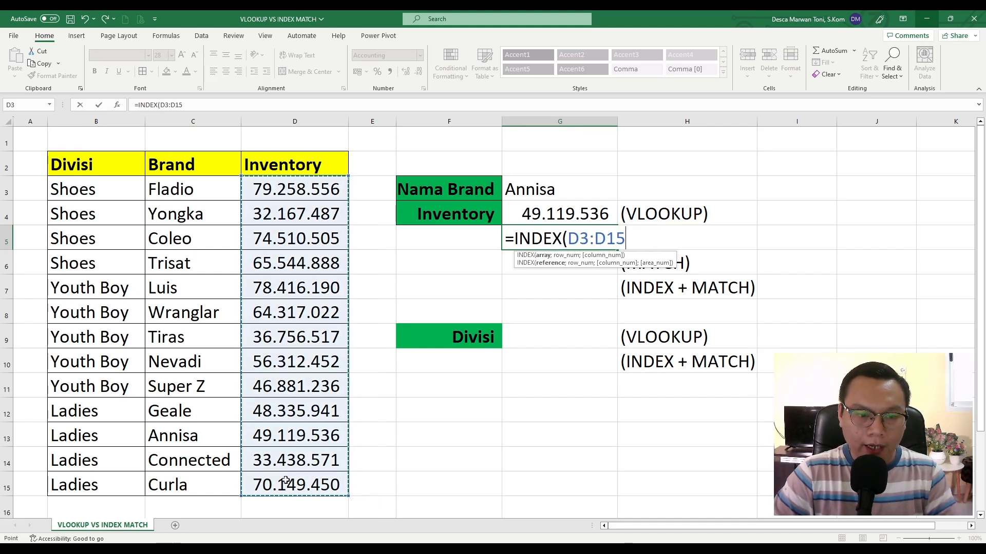
pyautogui.write(';')
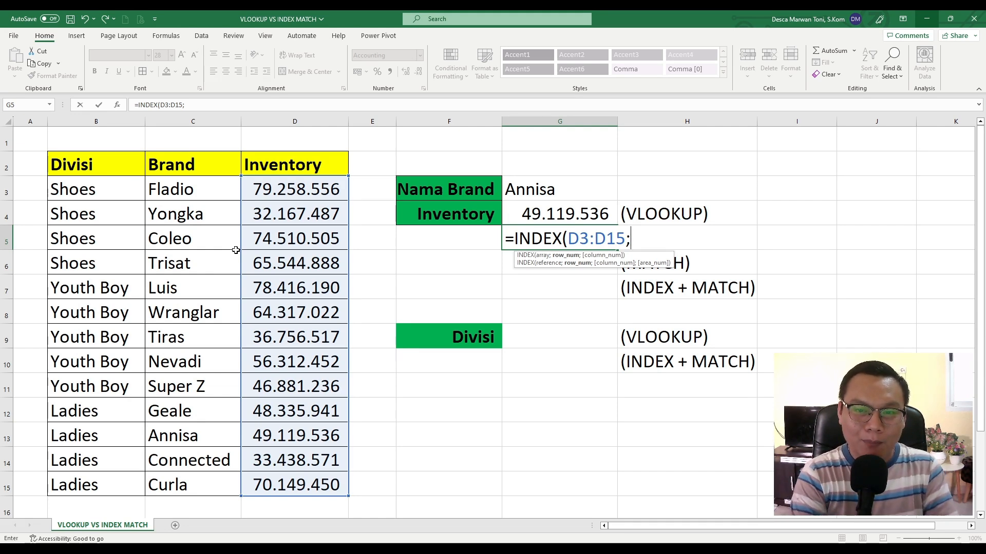
pyautogui.write('1')
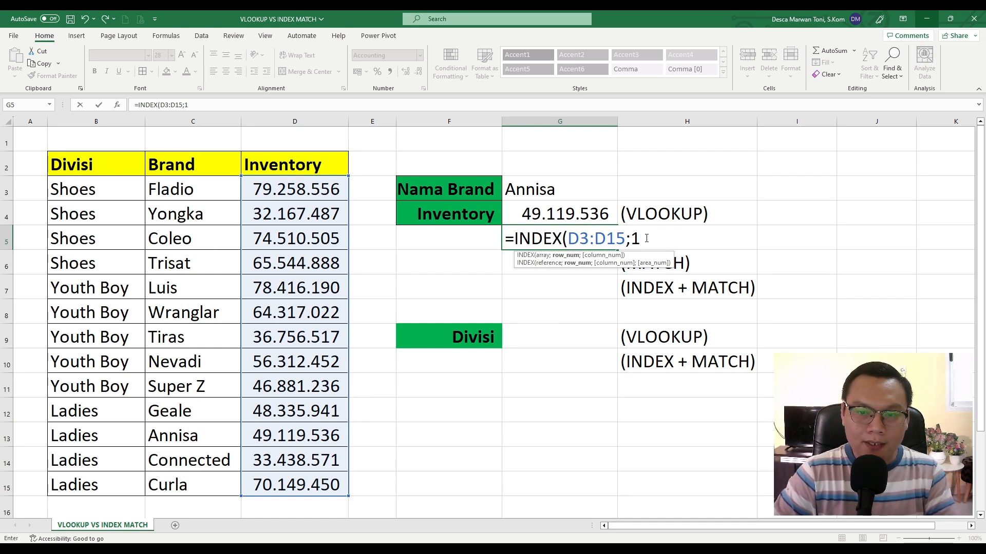
pyautogui.write(')')
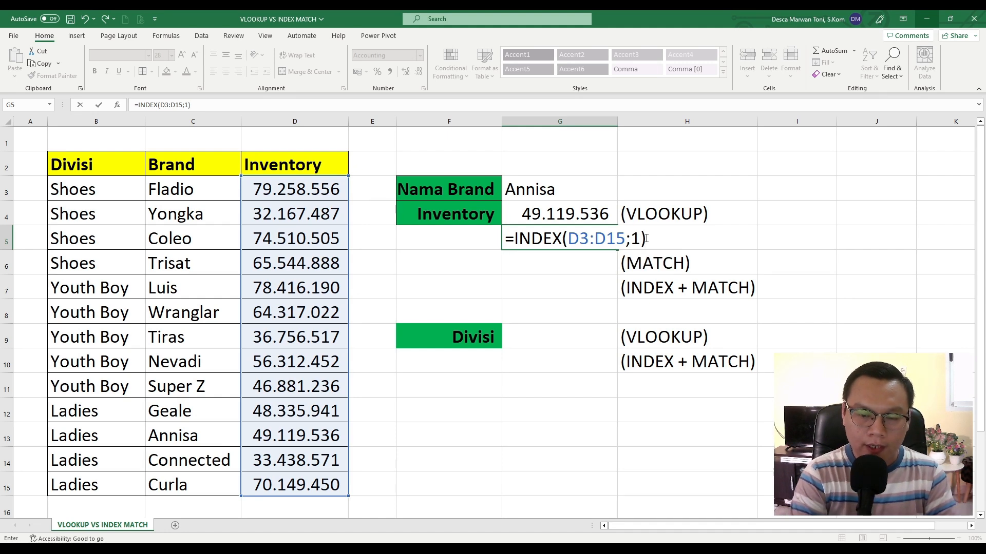
pyautogui.press('Return')
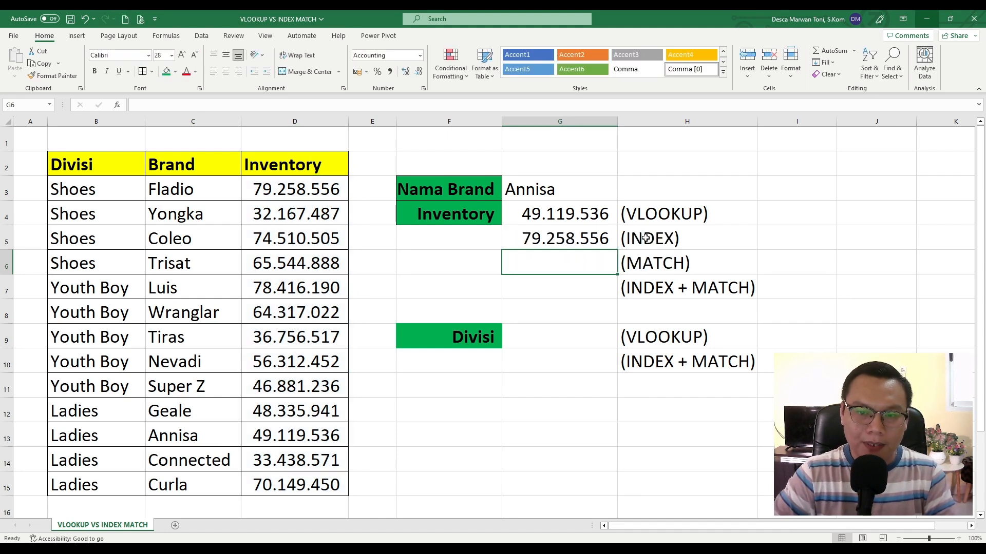
pyautogui.click(593, 241)
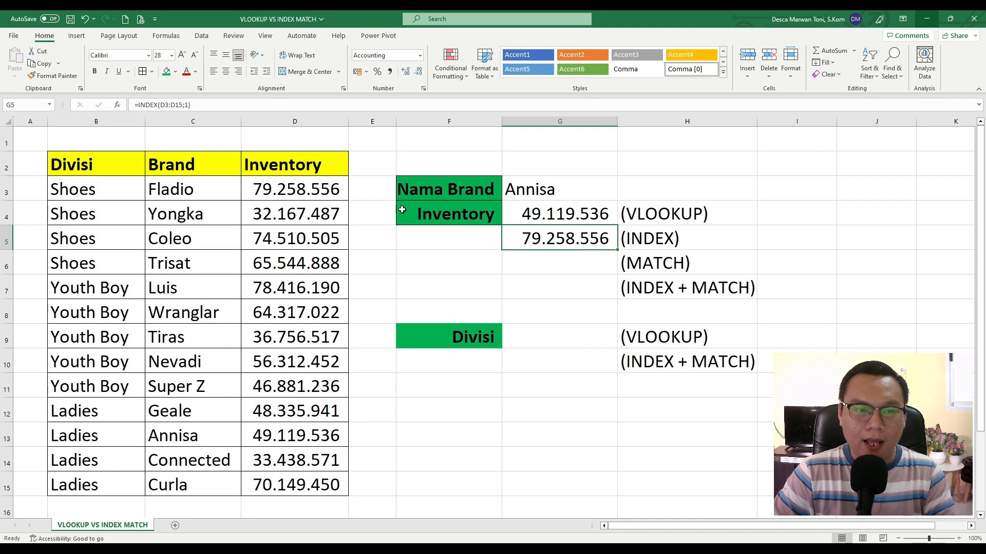
pyautogui.keyDown('ctrl'); pyautogui.click(327, 194); pyautogui.keyUp('ctrl')
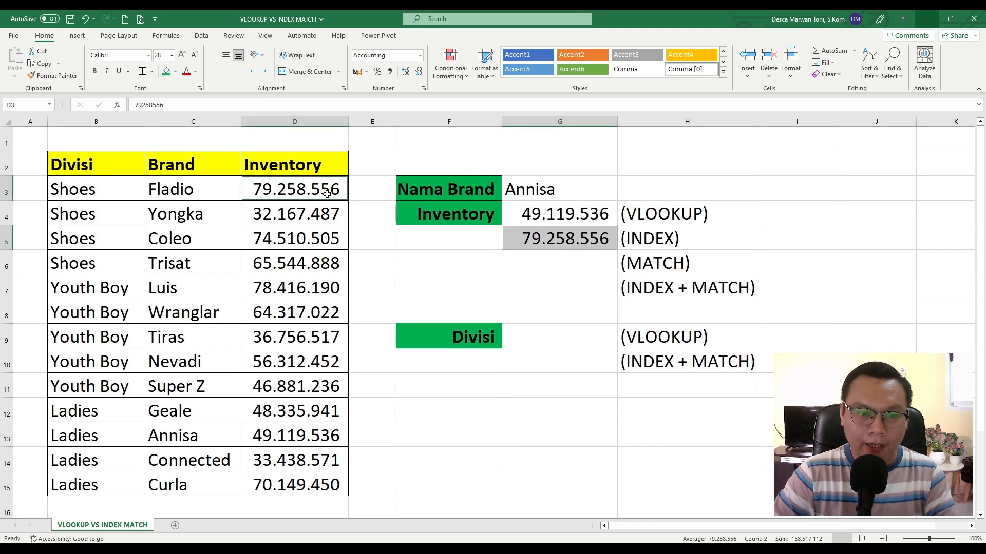
# Change the row number of the INDEX formula in G5 to 2
pyautogui.doubleClick(596, 239)
pyautogui.doubleClick(635, 238)
pyautogui.write('2')
pyautogui.press('Return')
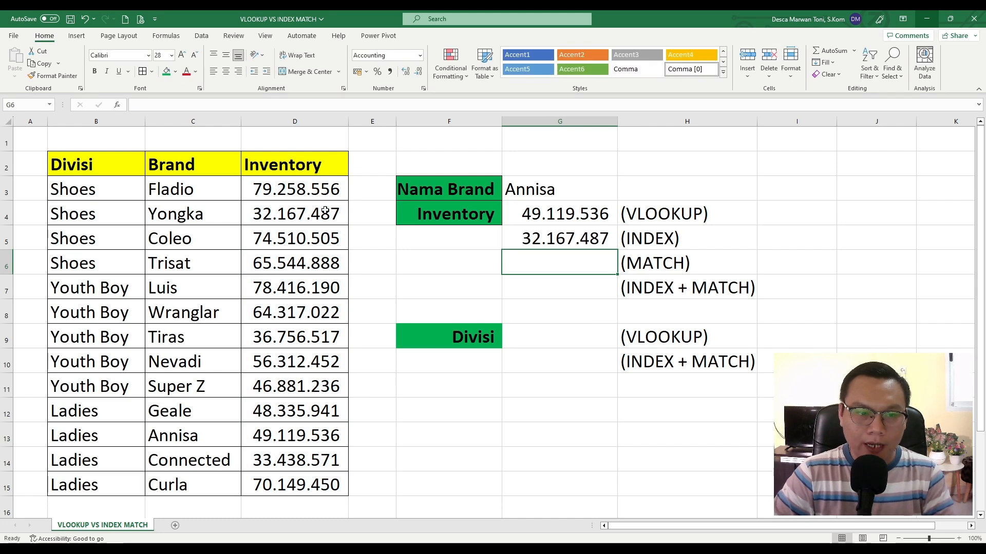
# Set the INDEX formula's row number in G5 to 5
pyautogui.doubleClick(542, 238)
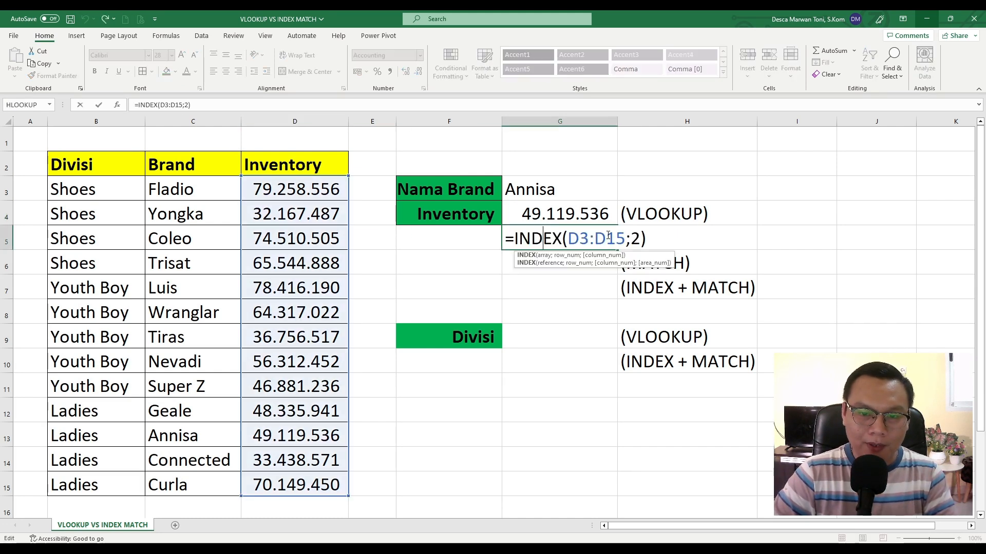
pyautogui.doubleClick(636, 239)
pyautogui.write('5')
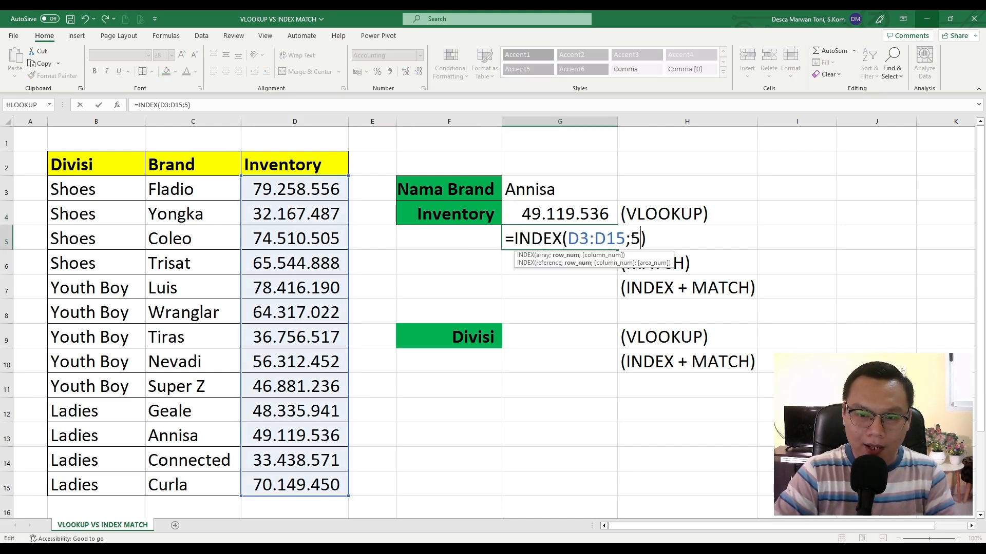
pyautogui.press('Return')
pyautogui.click(569, 243)
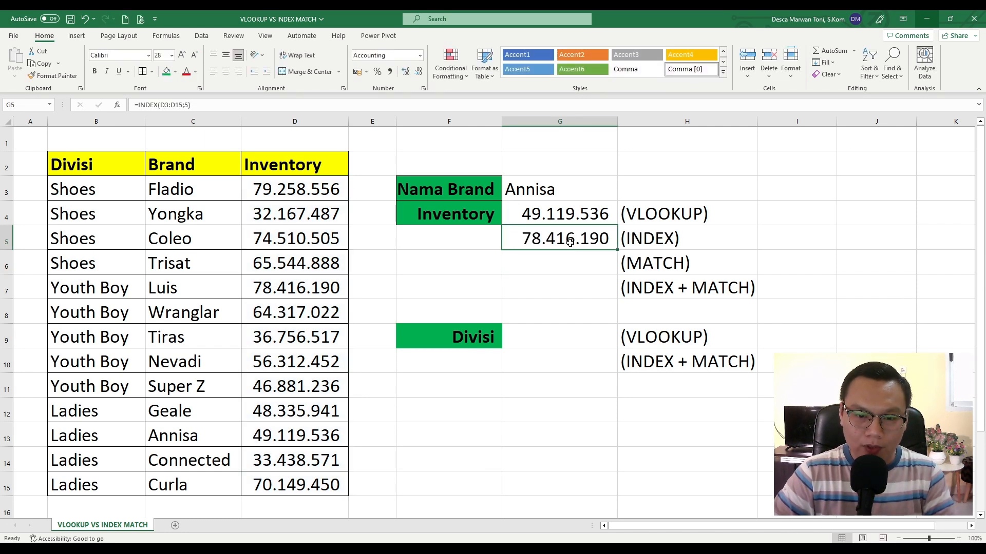
# Count down the Inventory column from D3 to its fifth entry and compare that entry with the INDEX result in G5
pyautogui.click(313, 191)
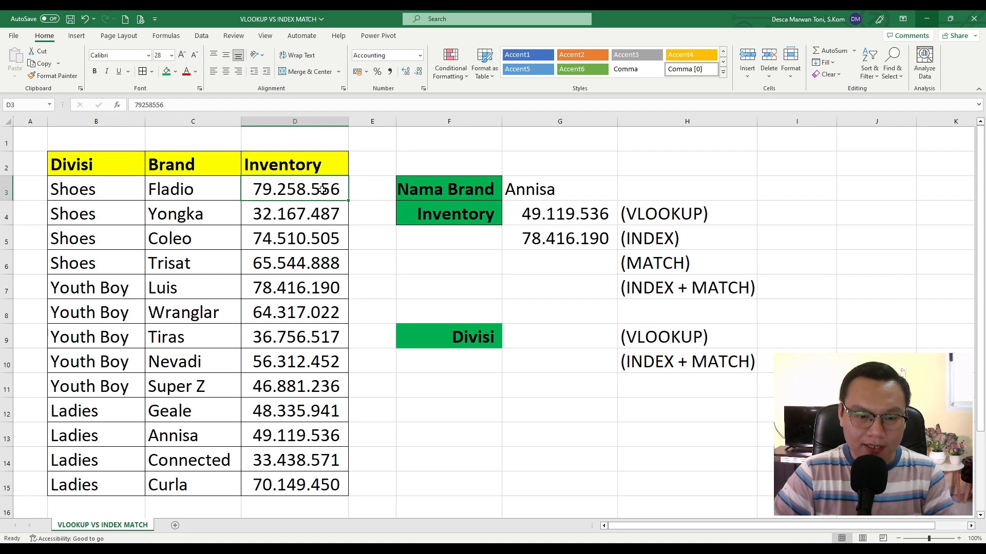
pyautogui.hotkey('shift', 'Down')
pyautogui.hotkey('shift', 'Down')
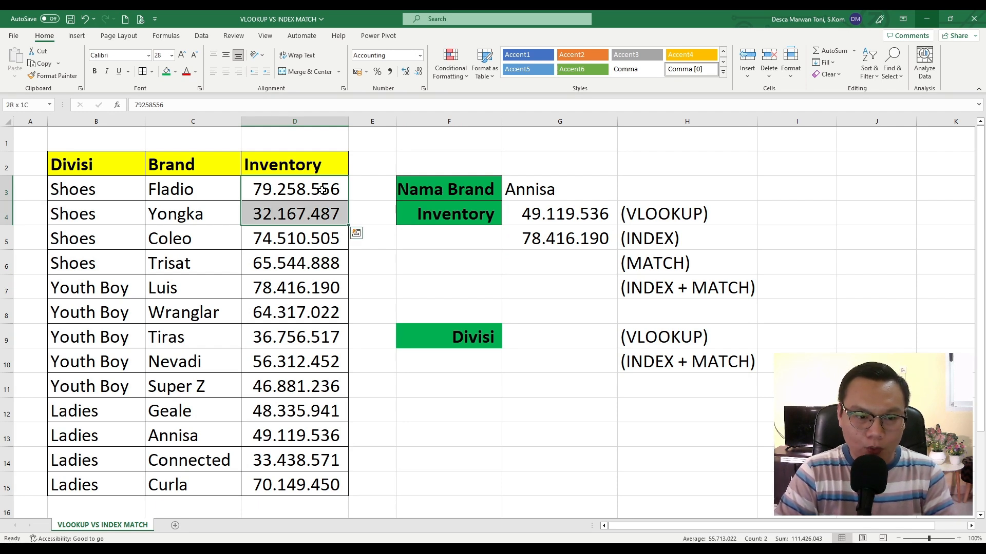
pyautogui.hotkey('shift', 'Down')
pyautogui.hotkey('shift', 'Down')
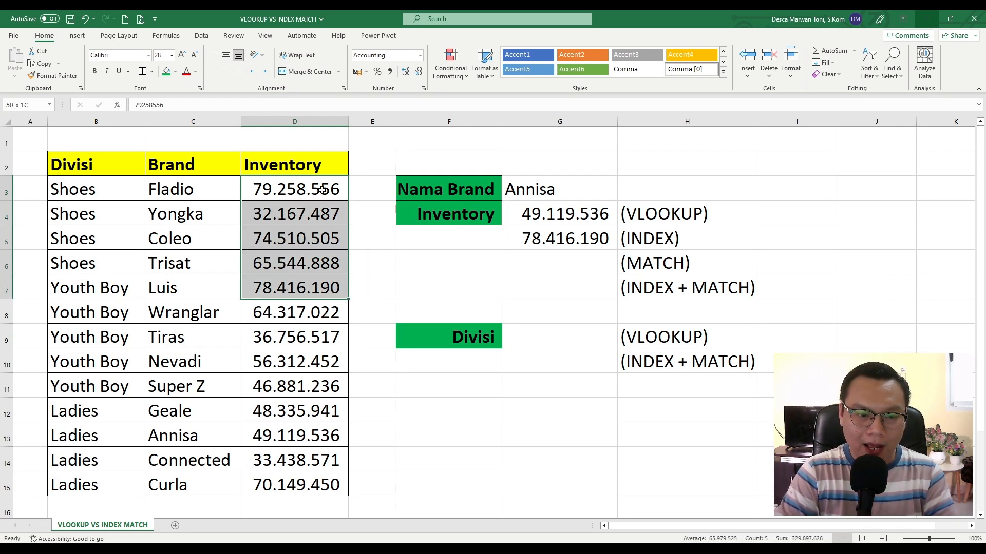
pyautogui.click(281, 289)
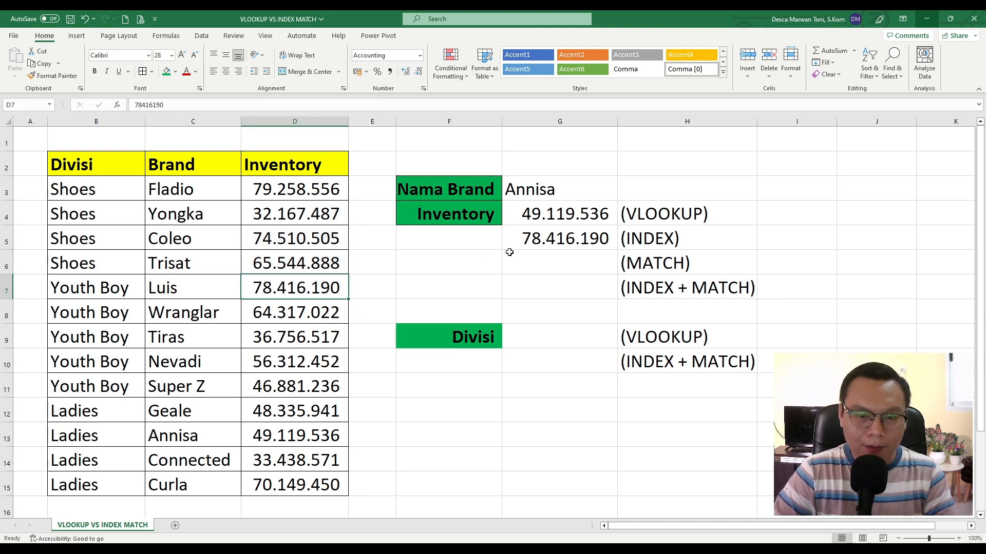
pyautogui.keyDown('ctrl'); pyautogui.click(538, 242); pyautogui.keyUp('ctrl')
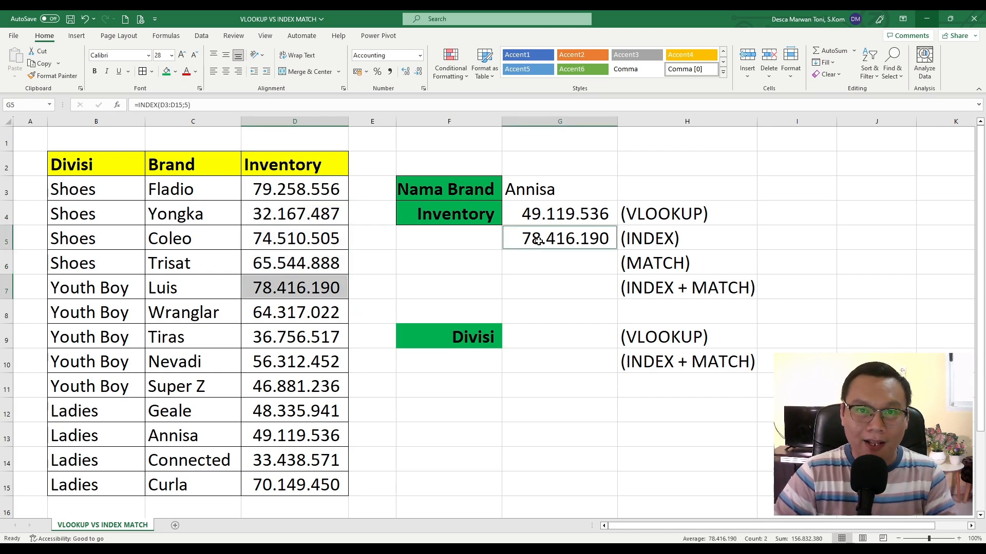
# Change the row number in G5's INDEX formula to 10 and compare the result with the tenth inventory entry in D12
pyautogui.doubleClick(538, 241)
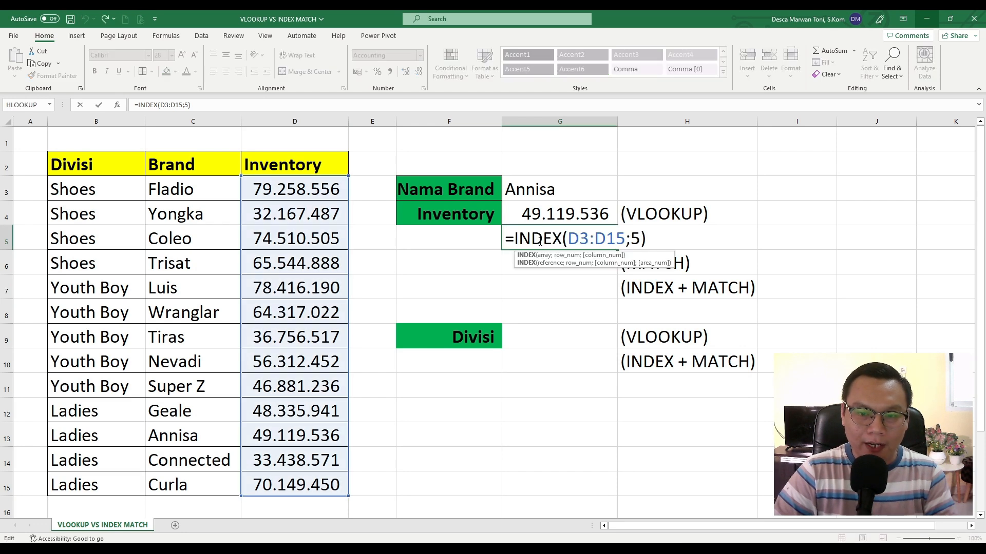
pyautogui.moveTo(633, 241); pyautogui.dragTo(639, 241)
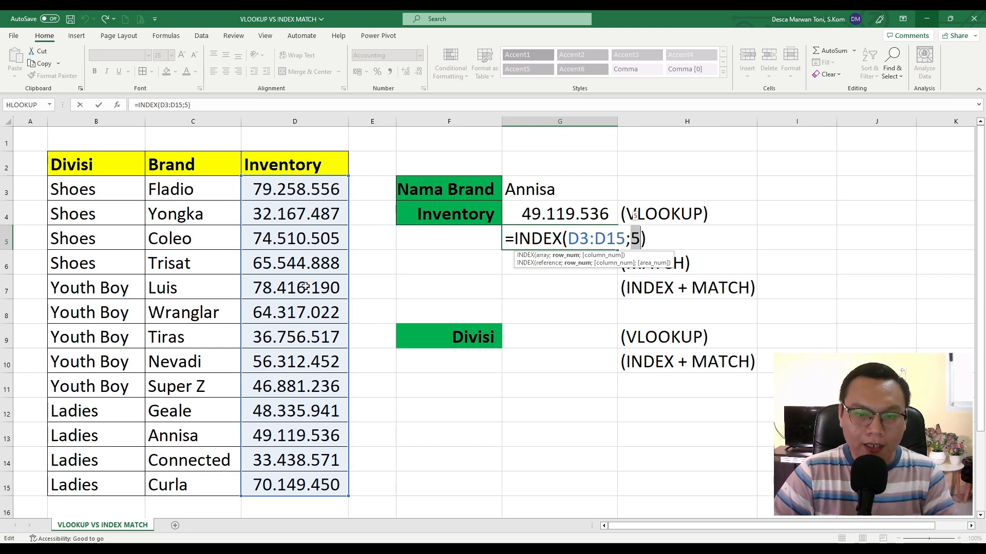
pyautogui.click(635, 238)
pyautogui.write('10')
pyautogui.press('Return')
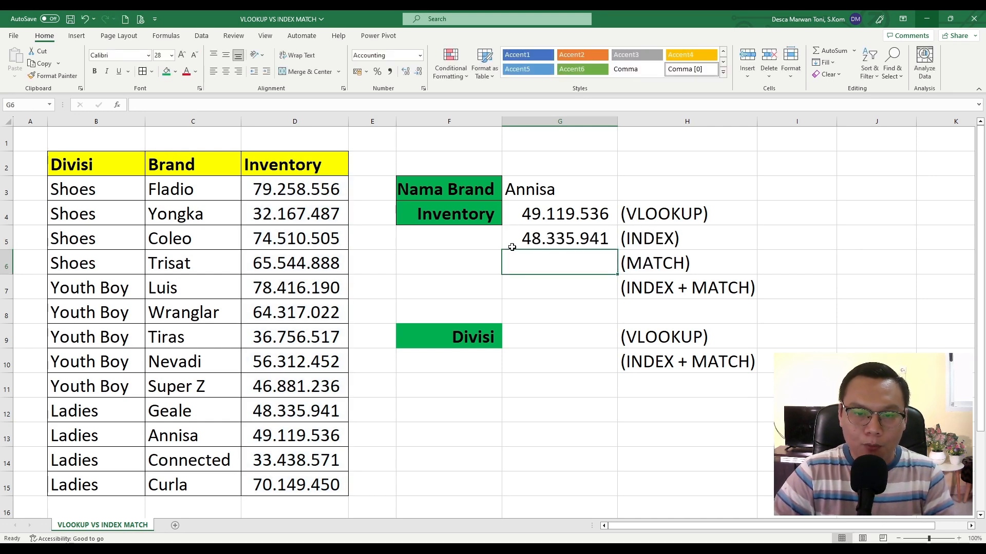
pyautogui.click(542, 239)
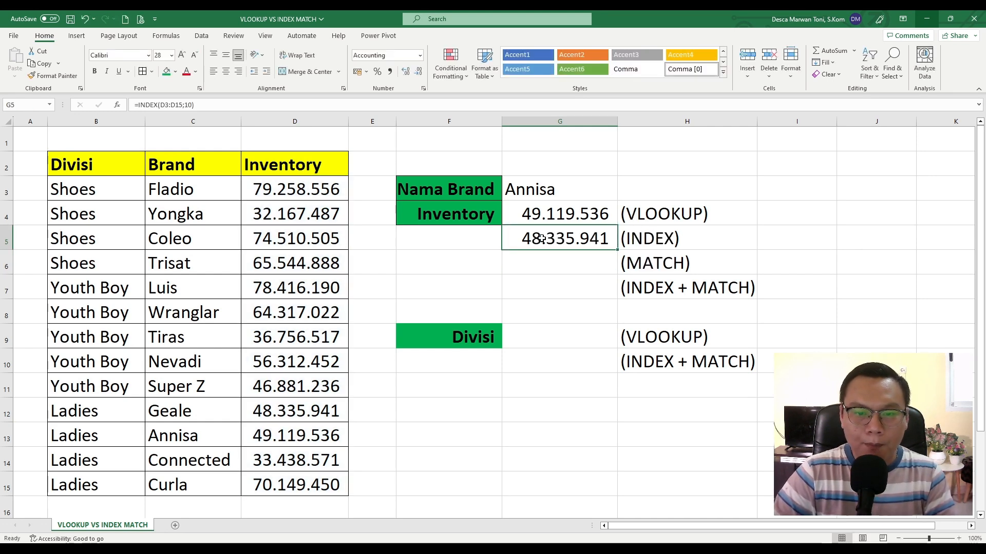
pyautogui.keyDown('ctrl'); pyautogui.click(307, 414); pyautogui.keyUp('ctrl')
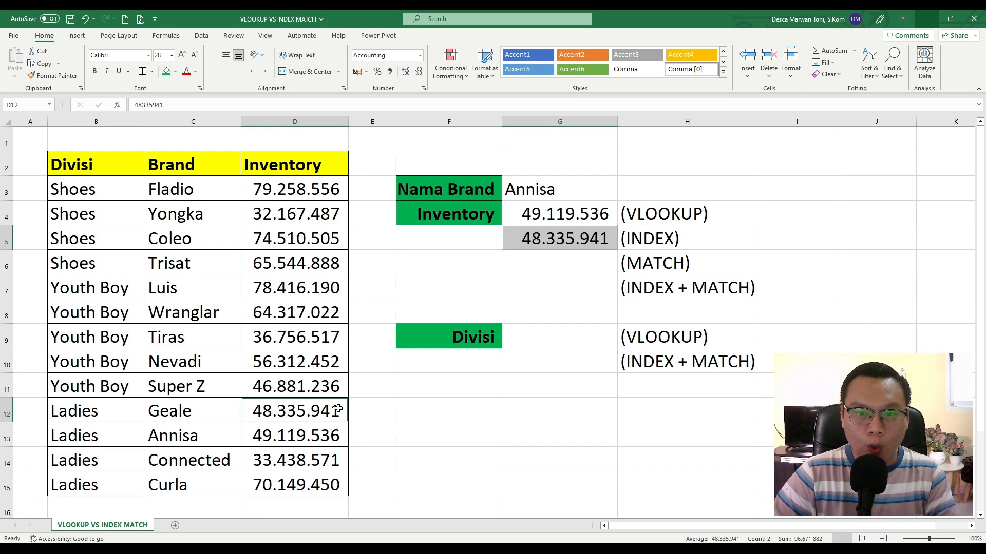
# Review the array D3:D15 and the row number argument of the INDEX formula in G5
pyautogui.click(594, 260)
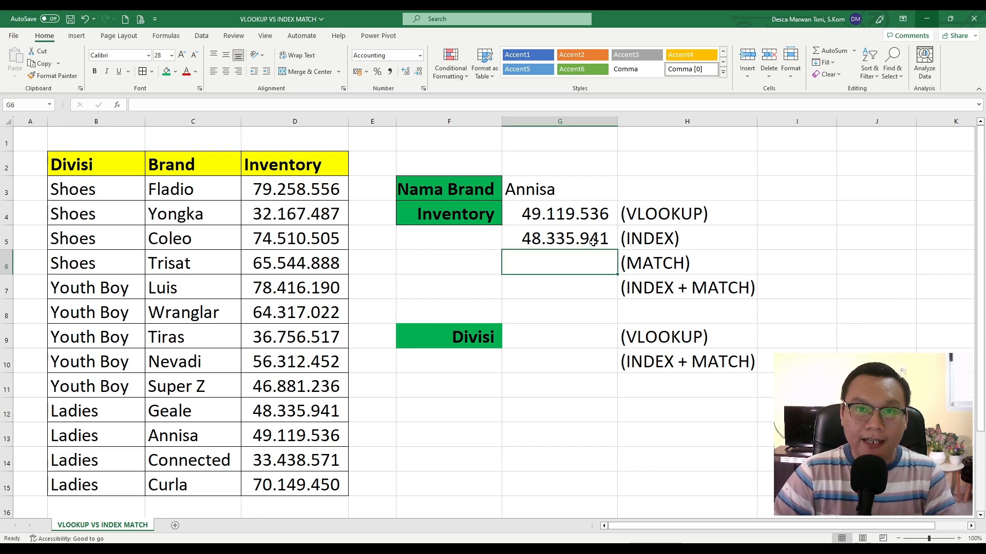
pyautogui.click(594, 242)
pyautogui.doubleClick(594, 241)
pyautogui.moveTo(569, 242); pyautogui.dragTo(626, 241)
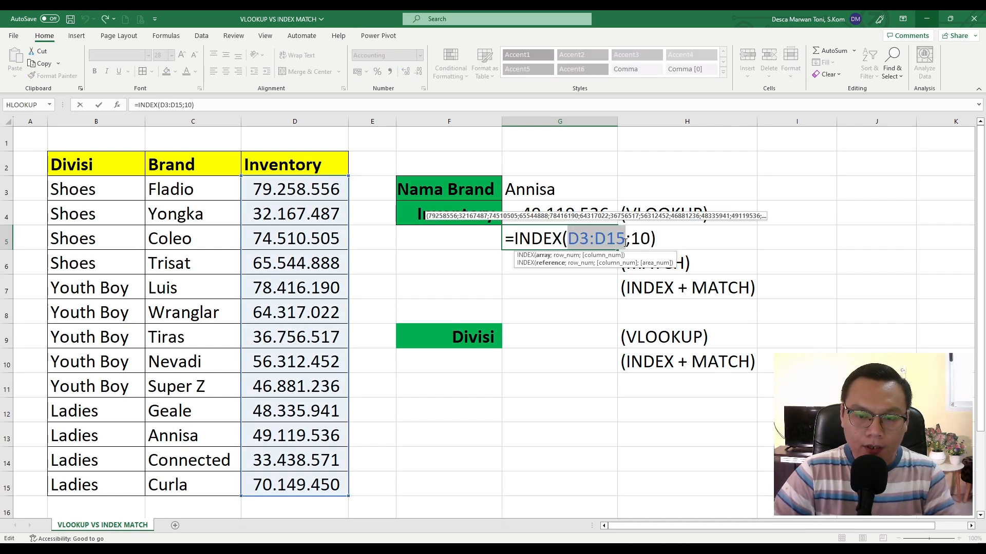
pyautogui.moveTo(631, 241); pyautogui.dragTo(650, 241)
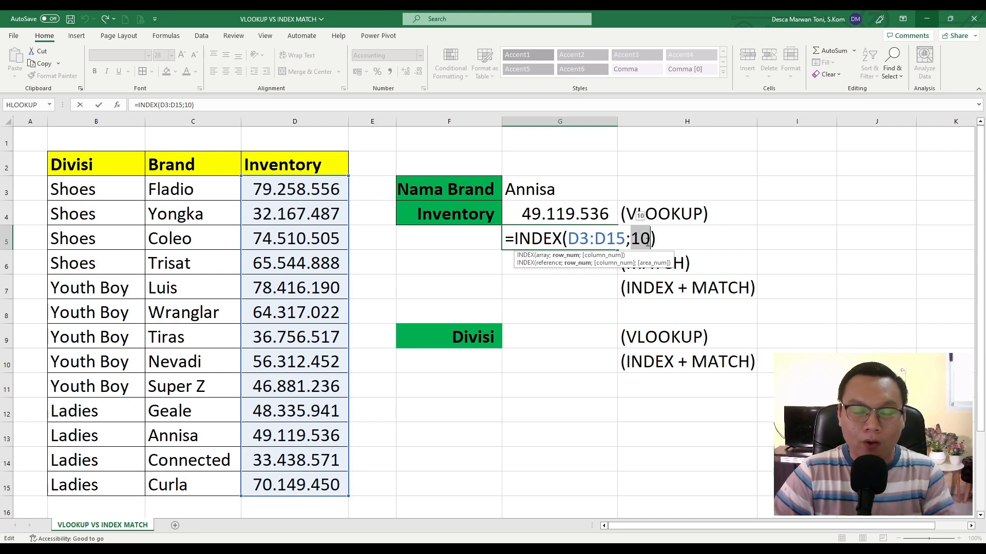
pyautogui.hotkey('ctrl', 'Return')
# Enter =MATCH(G3;C3:C15;0) in G6 to find the selected brand's position in the Brand column
pyautogui.click(564, 267)
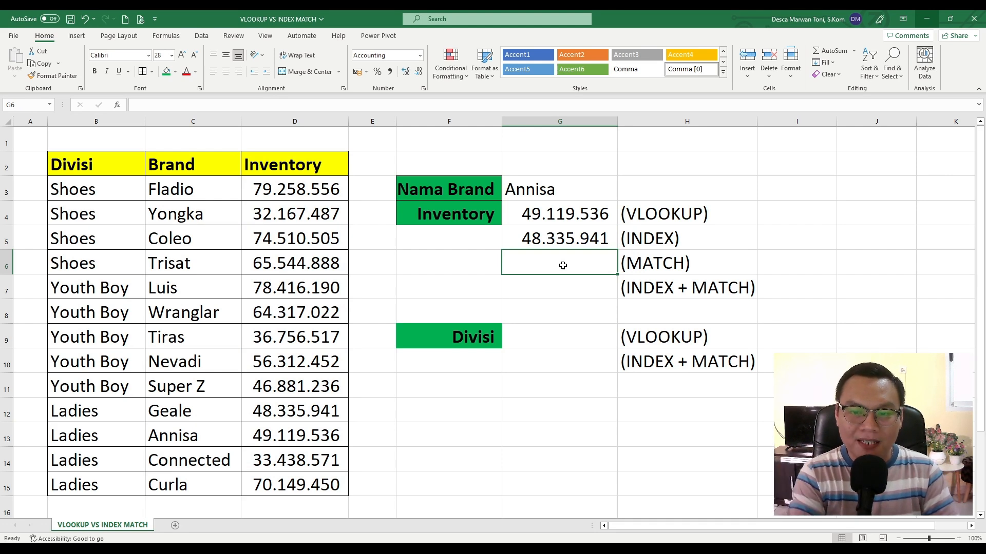
pyautogui.write('=MA')
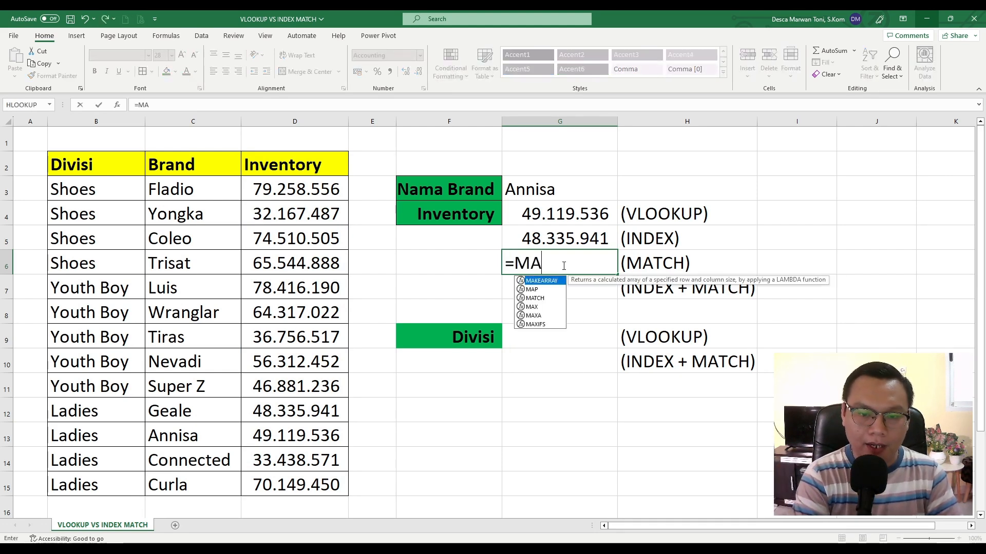
pyautogui.write('TCH(')
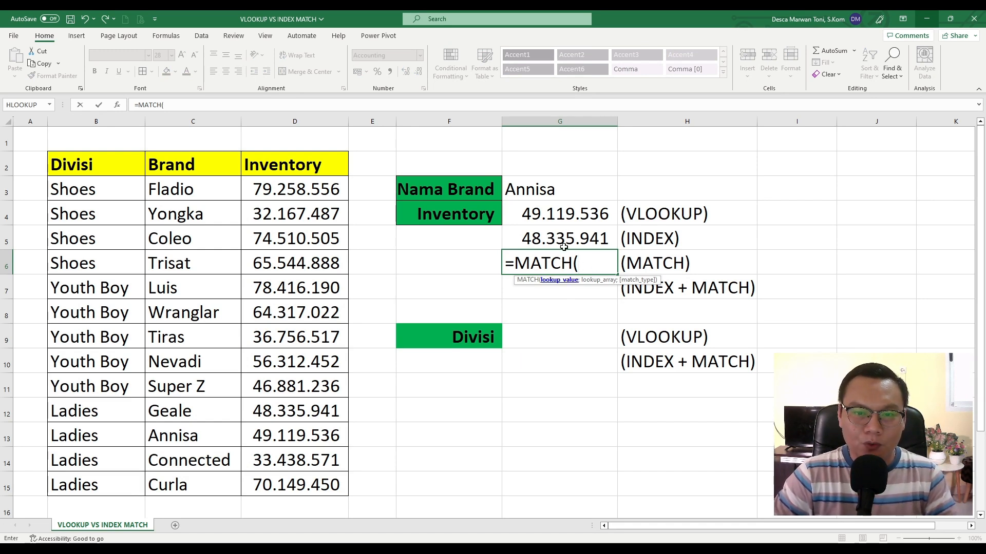
pyautogui.click(551, 190)
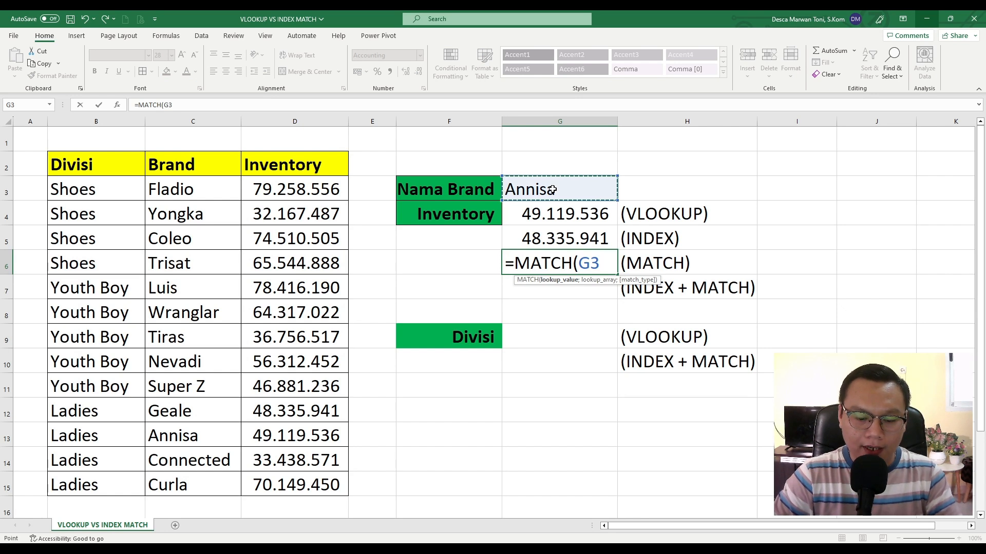
pyautogui.write(';')
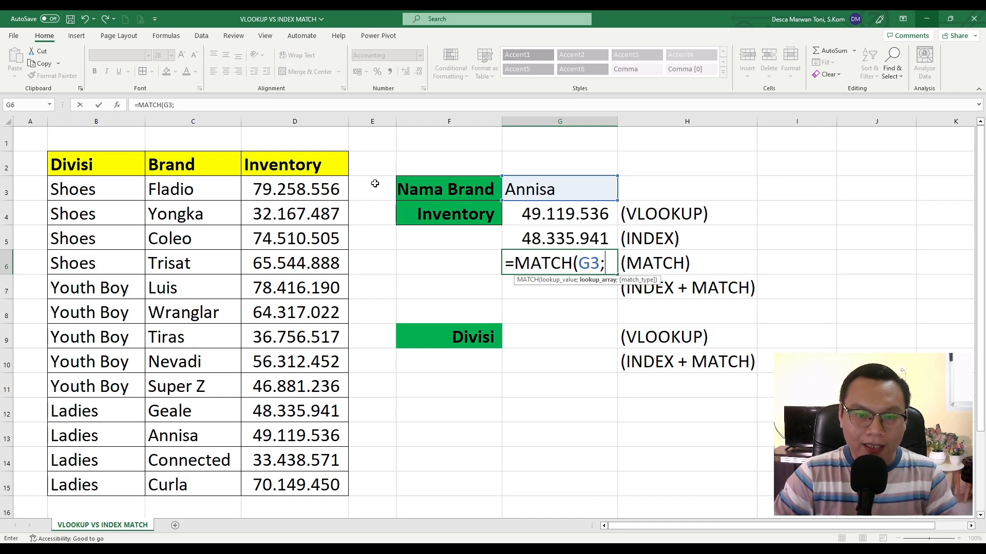
pyautogui.click(207, 190)
pyautogui.moveTo(207, 191); pyautogui.dragTo(209, 482)
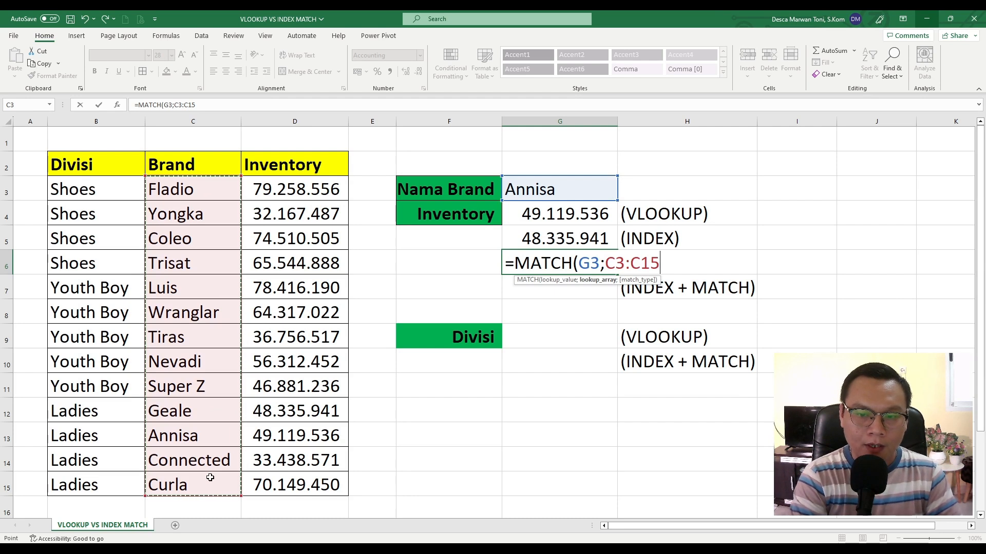
pyautogui.write(';0)')
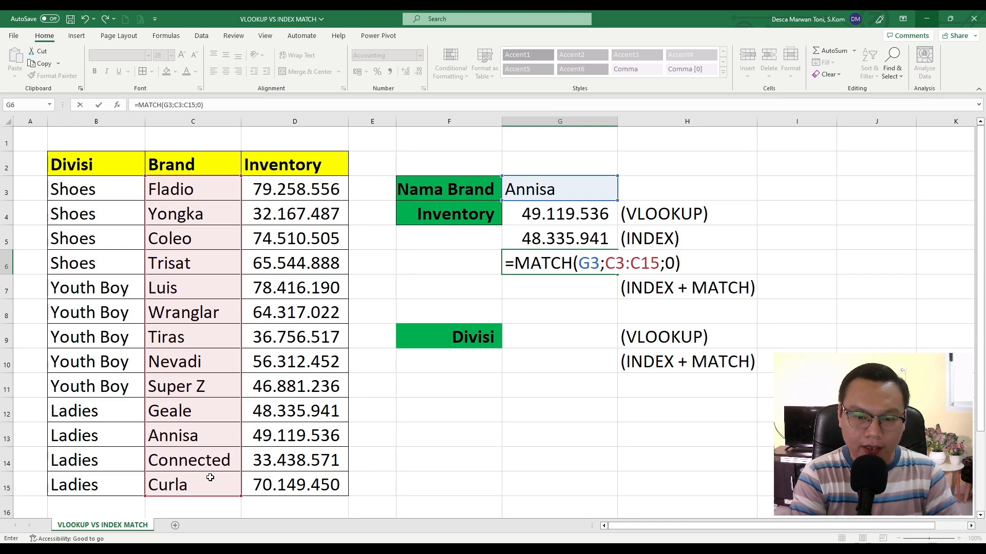
pyautogui.press('Return')
# Examine the lookup value, lookup array and match type arguments of the MATCH formula in G6
pyautogui.click(550, 261)
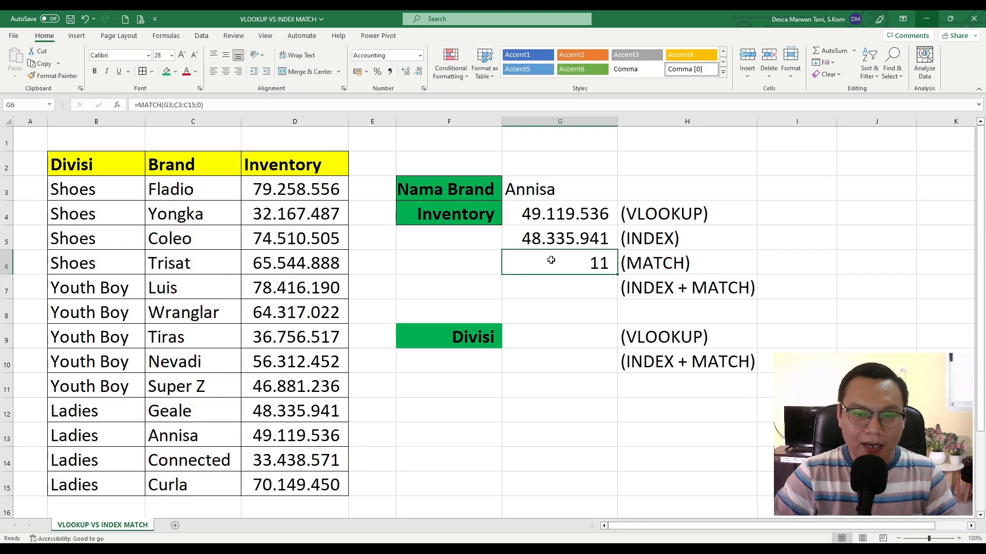
pyautogui.doubleClick(570, 264)
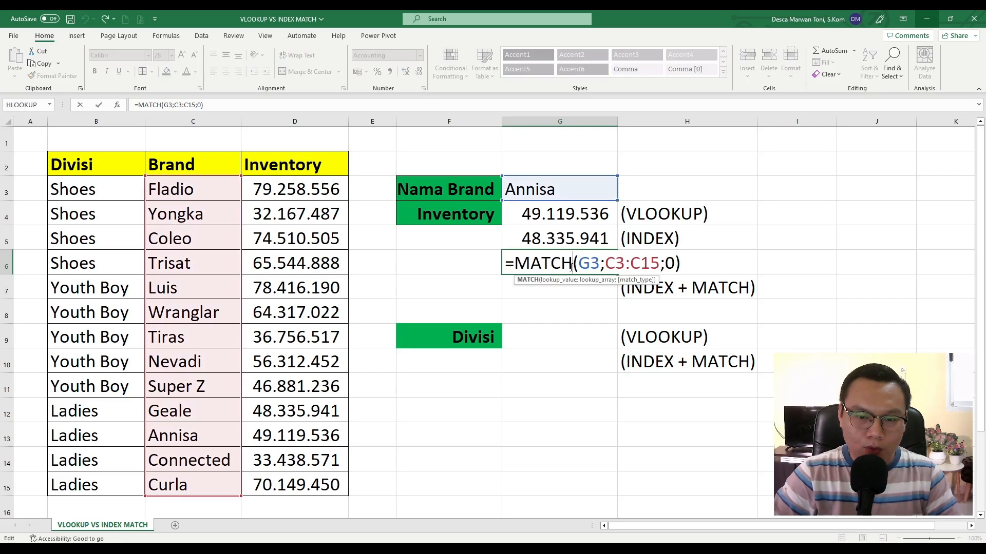
pyautogui.moveTo(579, 264); pyautogui.dragTo(602, 264)
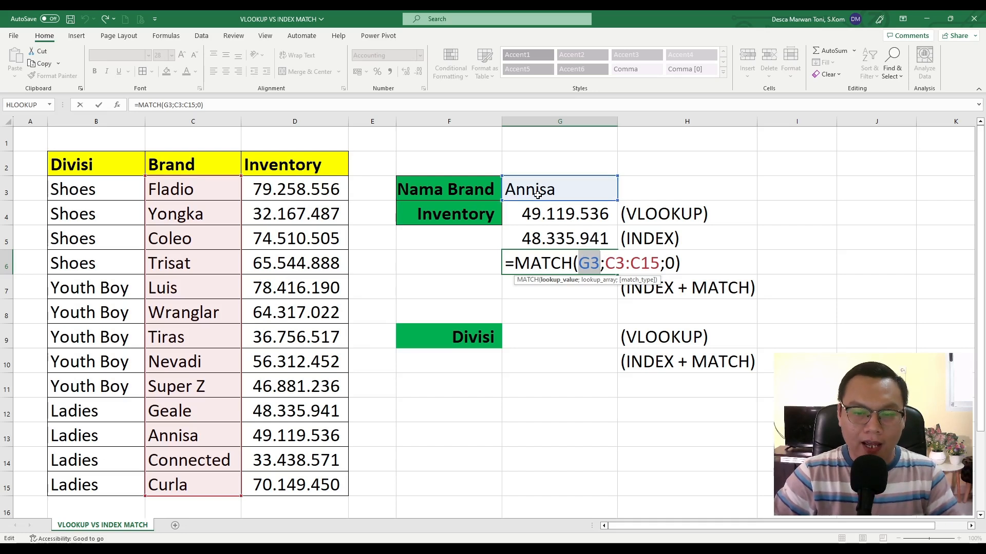
pyautogui.moveTo(606, 265); pyautogui.dragTo(660, 265)
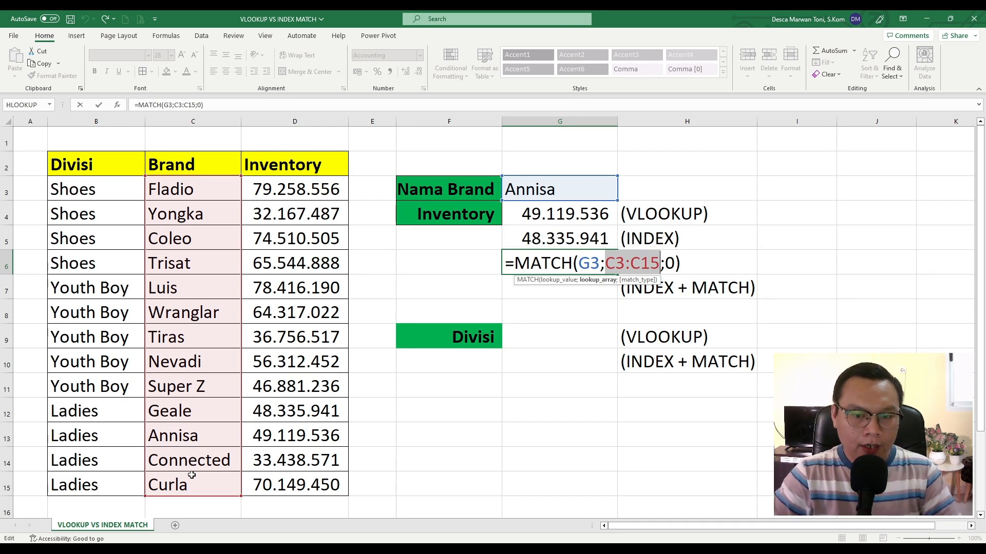
pyautogui.click(669, 265)
pyautogui.doubleClick(669, 265)
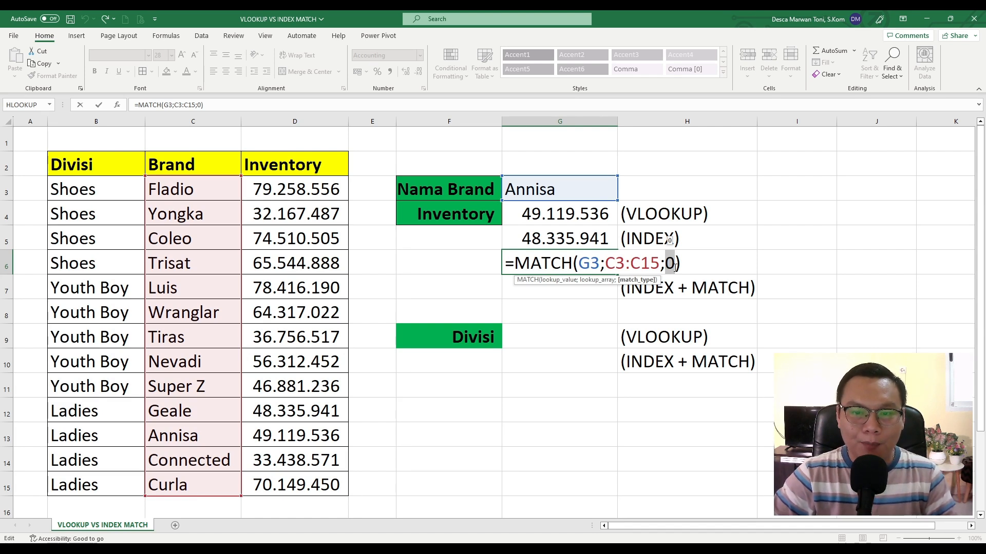
pyautogui.press('Return')
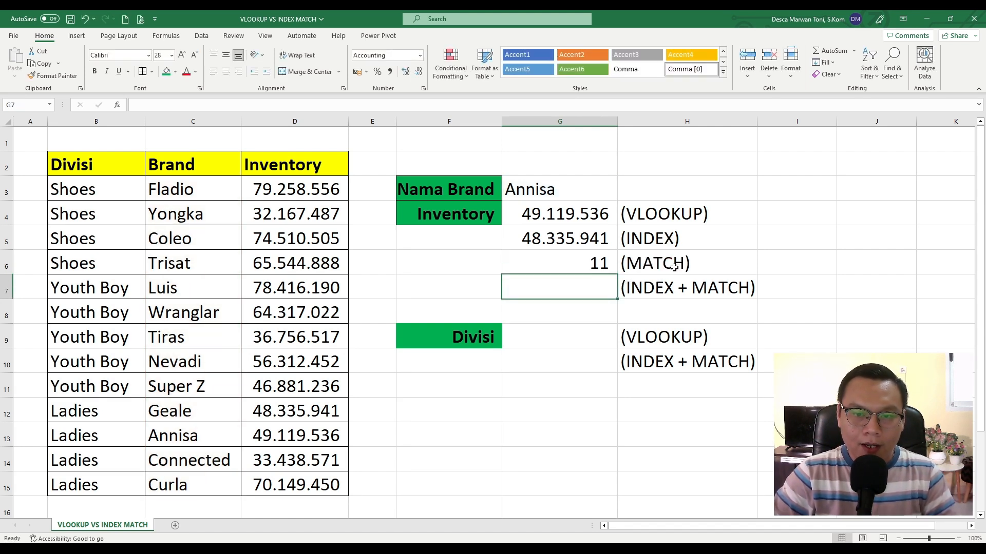
pyautogui.click(592, 264)
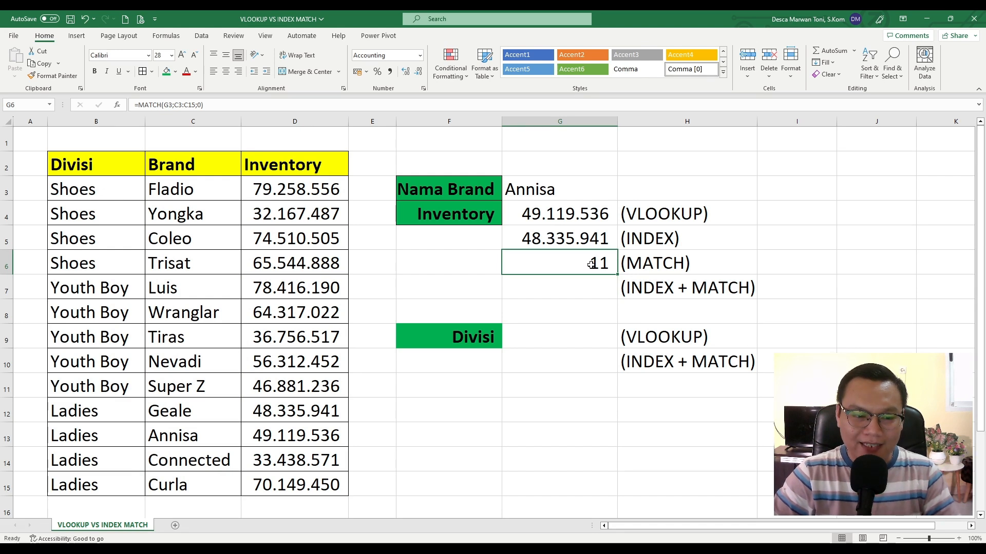
pyautogui.doubleClick(596, 263)
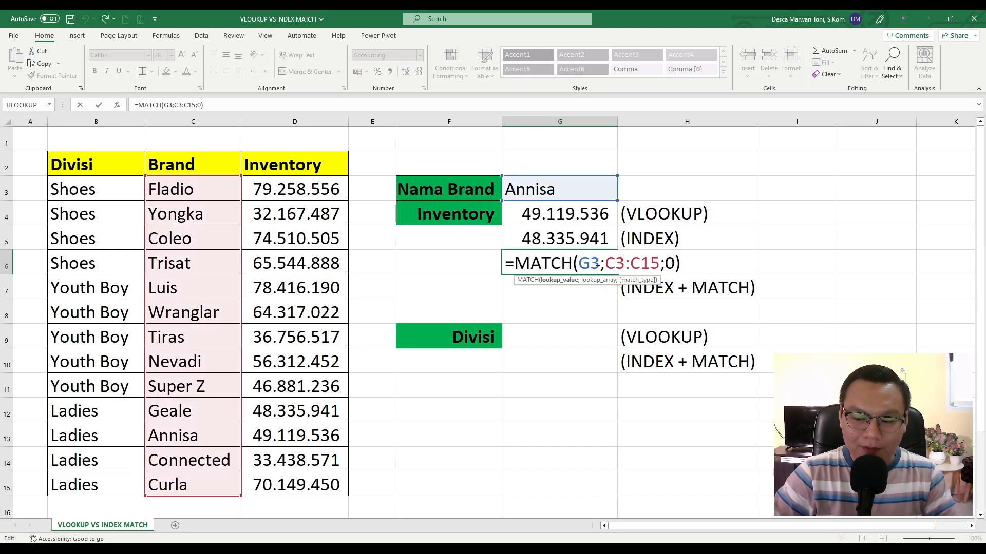
pyautogui.press('Return')
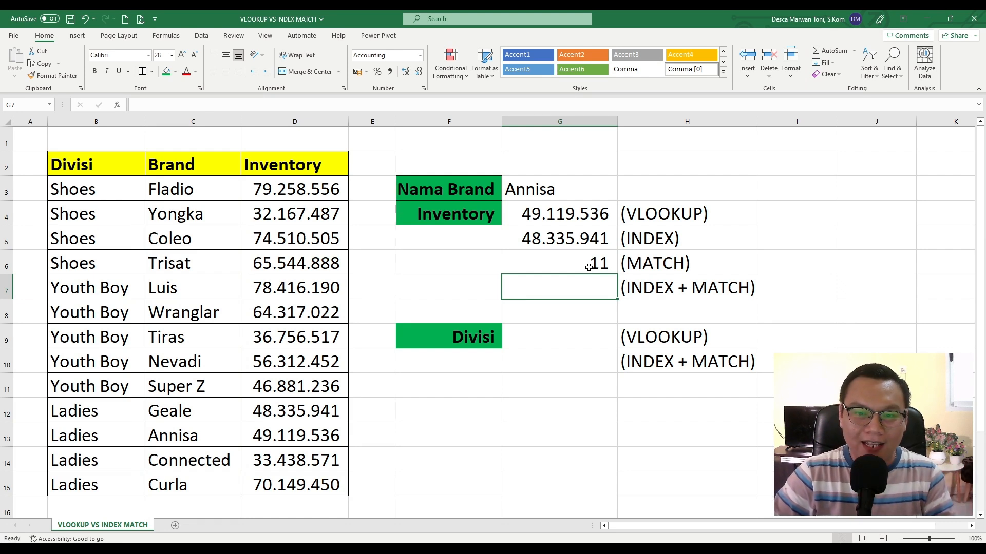
# Trace the MATCH result in G6 back to the brand in G3 and the brand list C3:C15
pyautogui.click(589, 268)
pyautogui.click(564, 194)
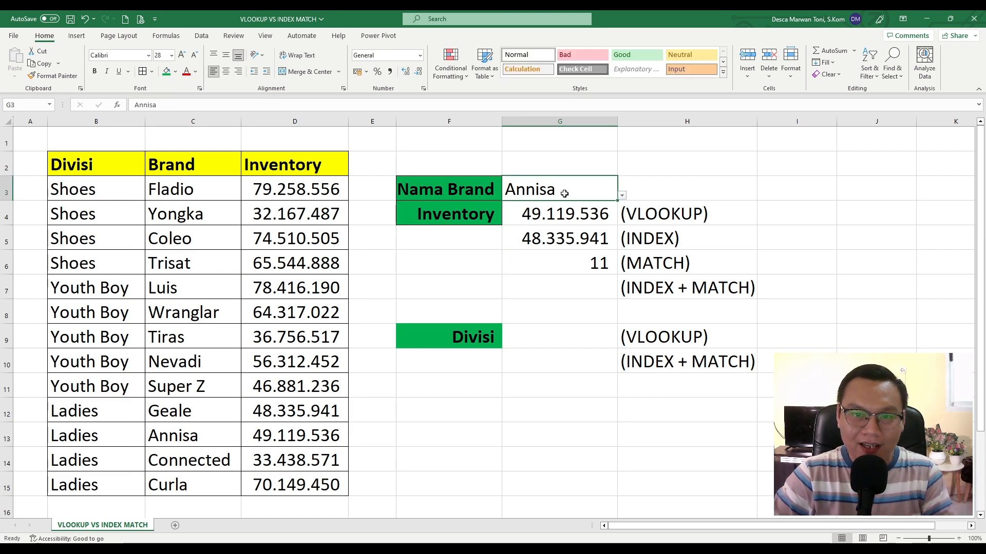
pyautogui.click(574, 264)
pyautogui.click(176, 191)
pyautogui.moveTo(177, 191); pyautogui.dragTo(191, 480)
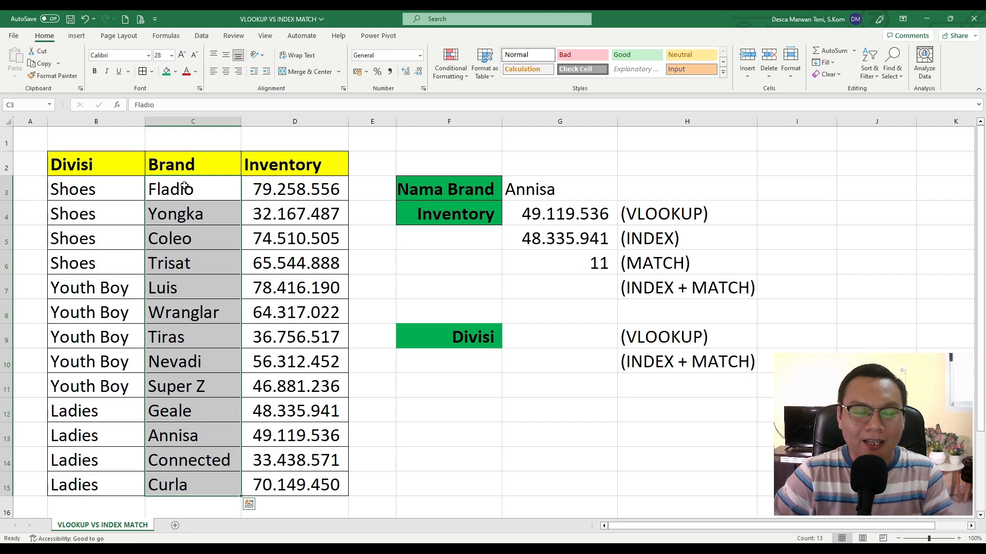
# Count down the Brand column from C3 to Annisa in C13 and compare its position with the MATCH result in G6
pyautogui.click(185, 187)
pyautogui.press('Down')
pyautogui.press('Down')
pyautogui.press('Down')
pyautogui.press('Down')
pyautogui.press('Down')
pyautogui.press('Down')
pyautogui.press('Down')
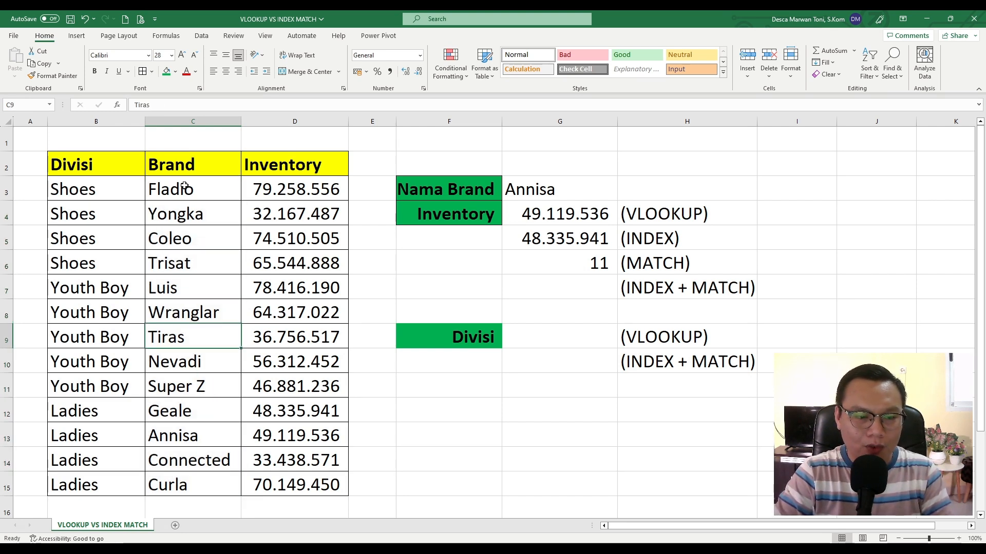
pyautogui.press('Down')
pyautogui.press('Down')
pyautogui.press('Down')
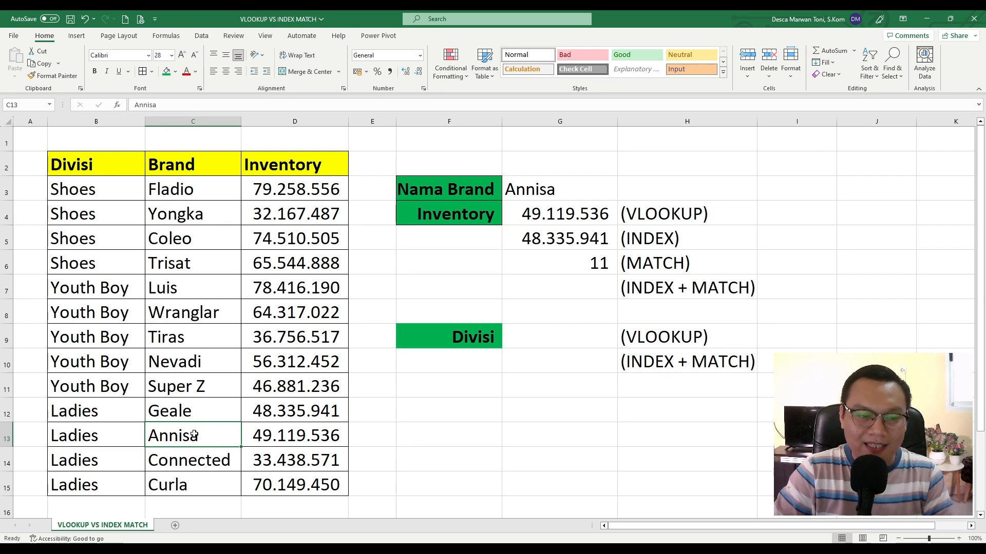
pyautogui.click(563, 262)
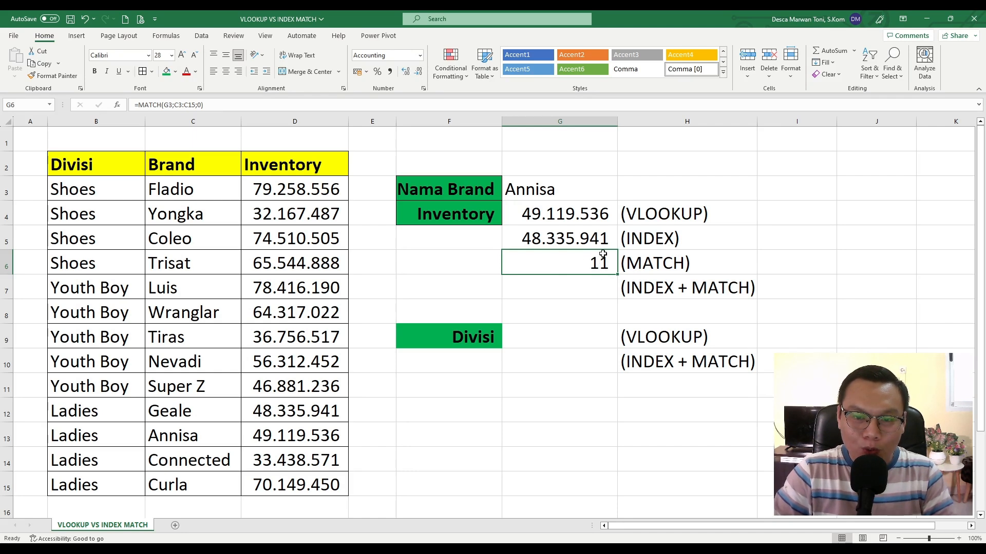
# Inspect the manually entered row number in G5's INDEX formula as the argument that MATCH can supply
pyautogui.click(609, 235)
pyautogui.doubleClick(608, 236)
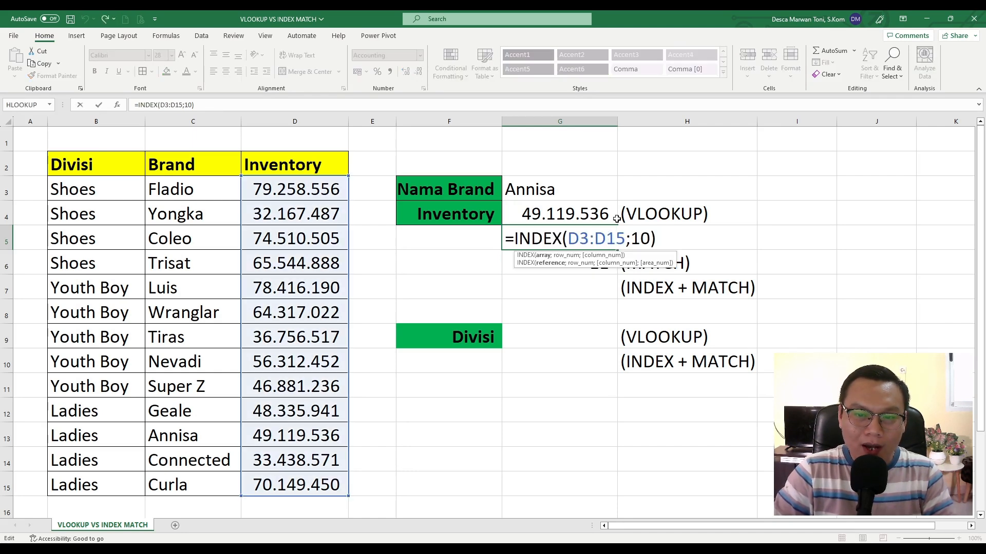
pyautogui.doubleClick(643, 239)
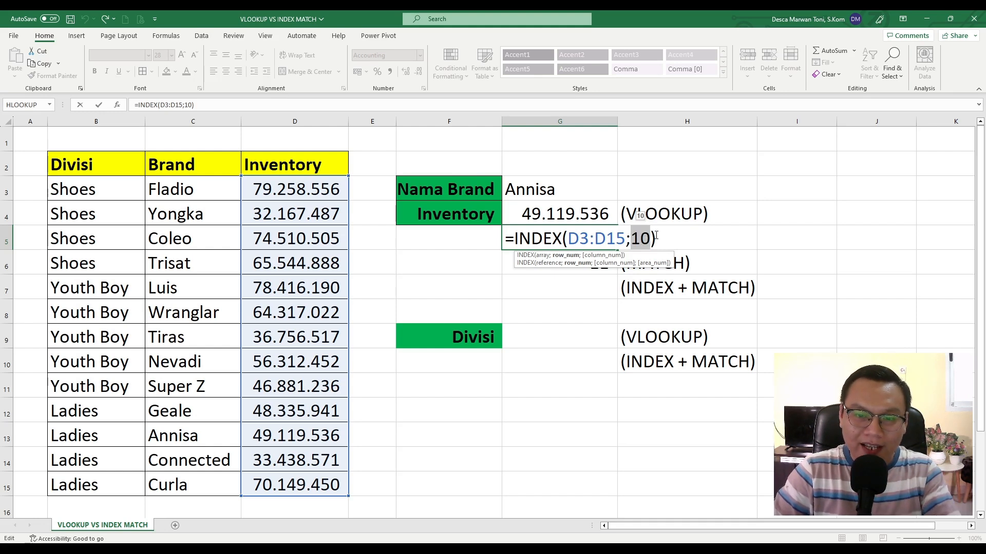
pyautogui.hotkey('ctrl', 'Return')
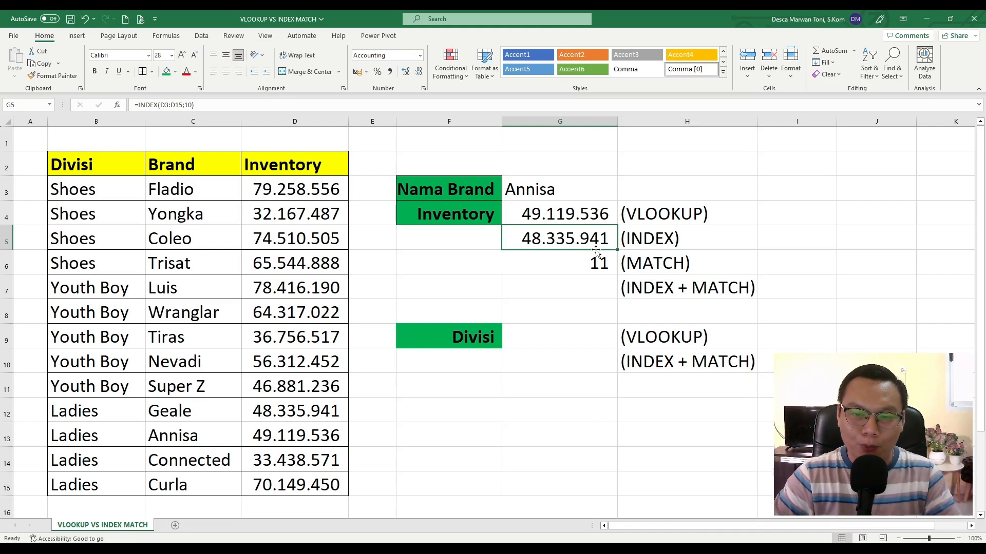
# Start an INDEX formula in G7 with the inventory range D3:D15 as its array
pyautogui.click(586, 292)
pyautogui.write('=')
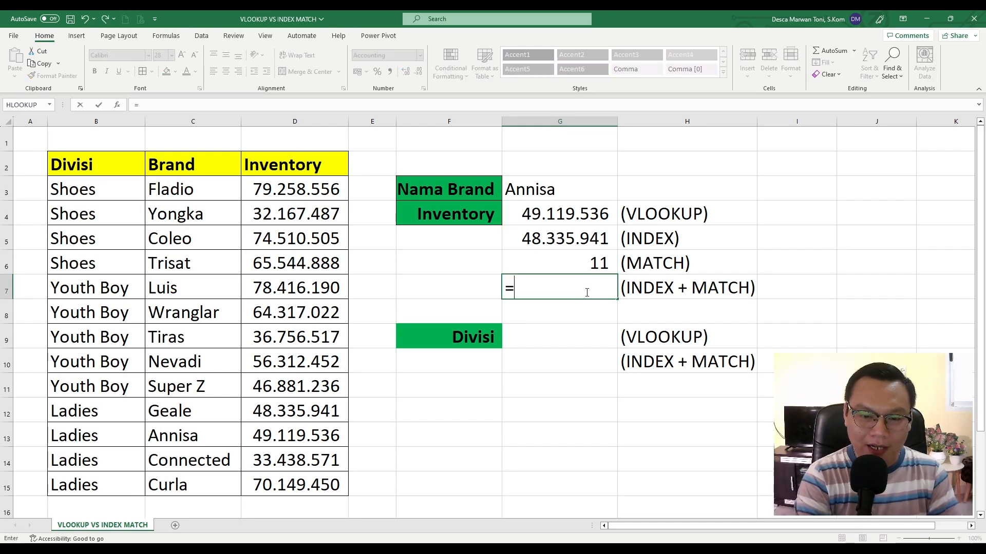
pyautogui.write('INDEX(')
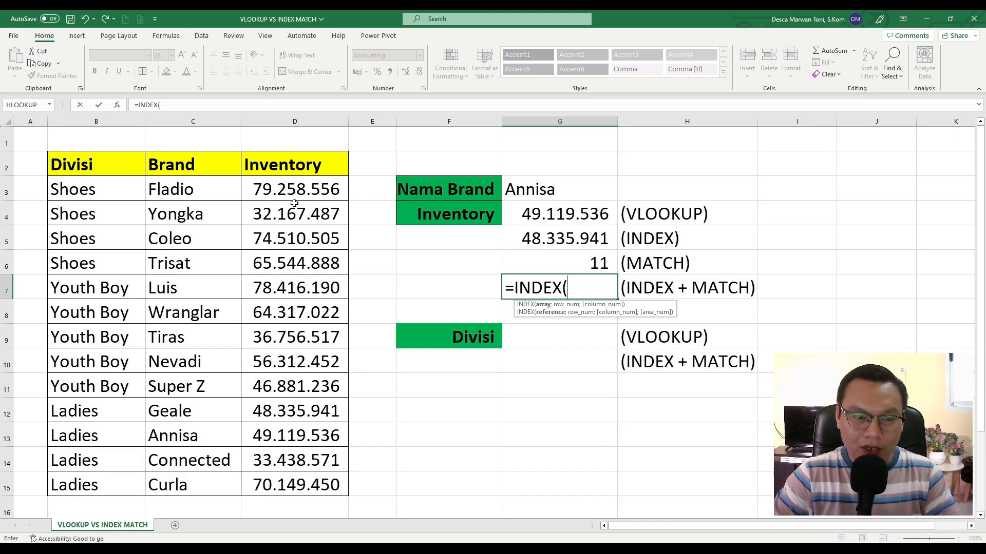
pyautogui.moveTo(289, 186); pyautogui.dragTo(313, 478)
pyautogui.write(';')
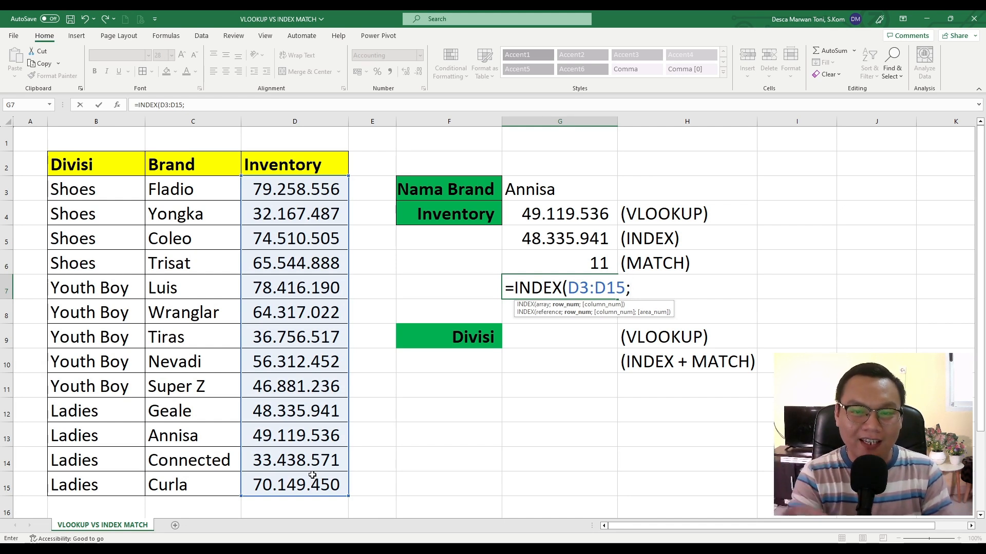
# Complete the INDEX formula in G7 with MATCH(G3;C3:C15;0) as its row number argument
pyautogui.write('MATCH(')
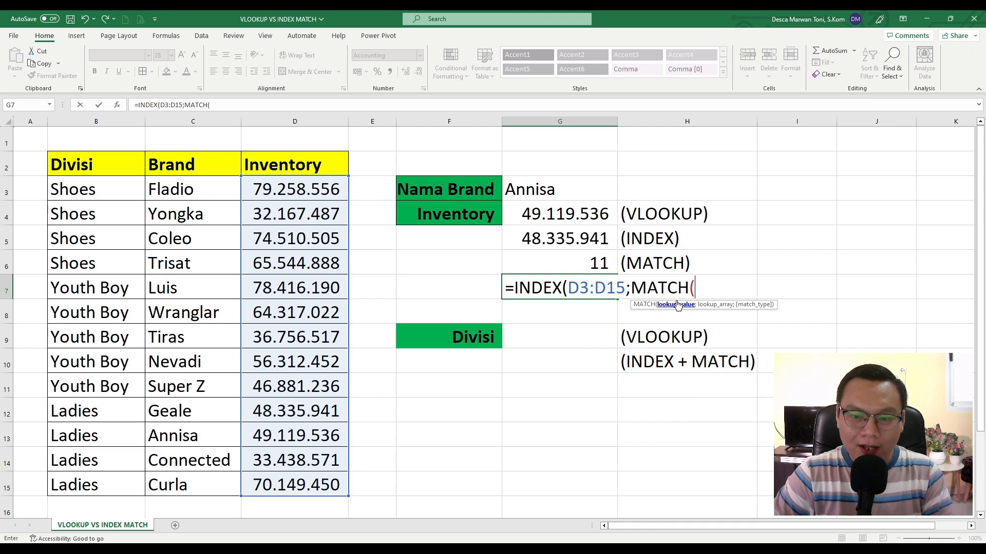
pyautogui.click(569, 188)
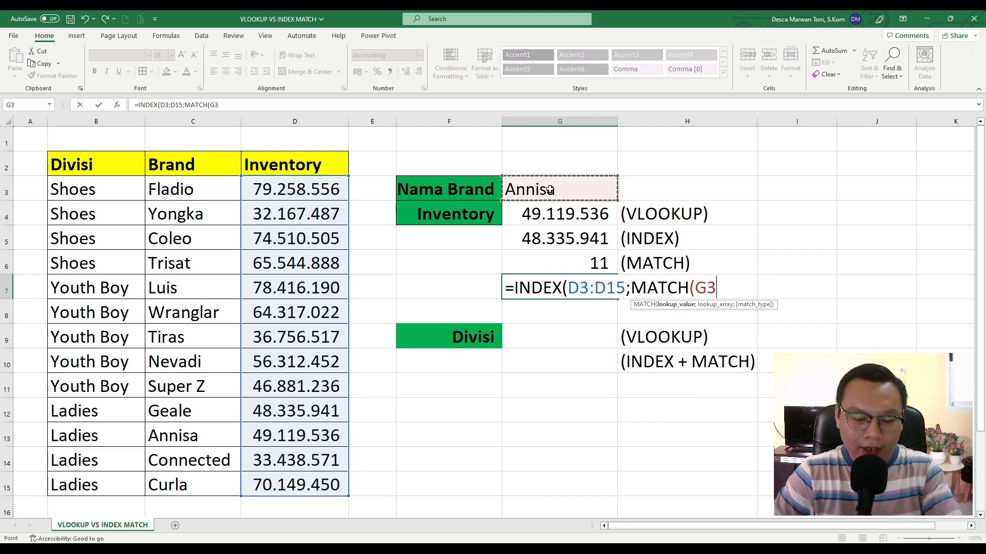
pyautogui.write(';')
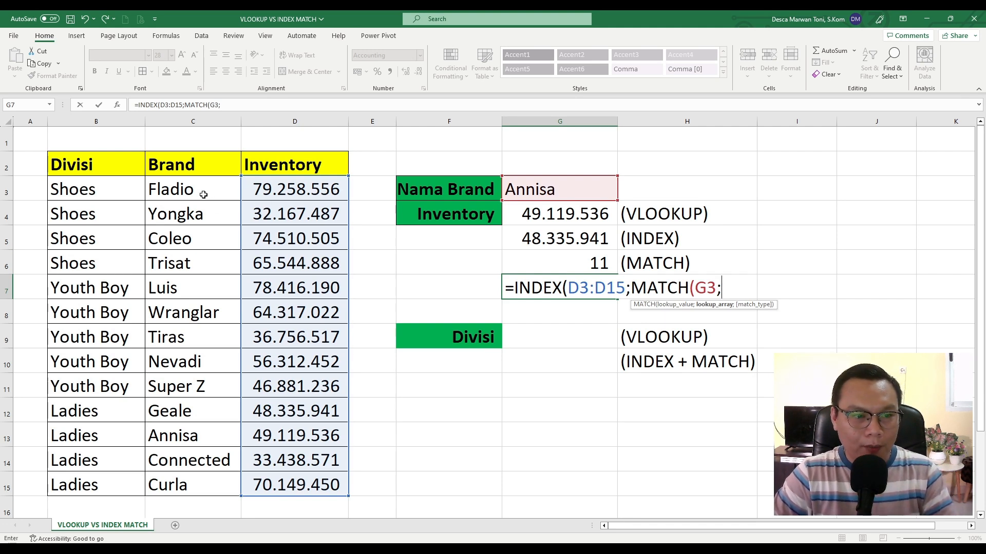
pyautogui.moveTo(197, 190); pyautogui.dragTo(198, 479)
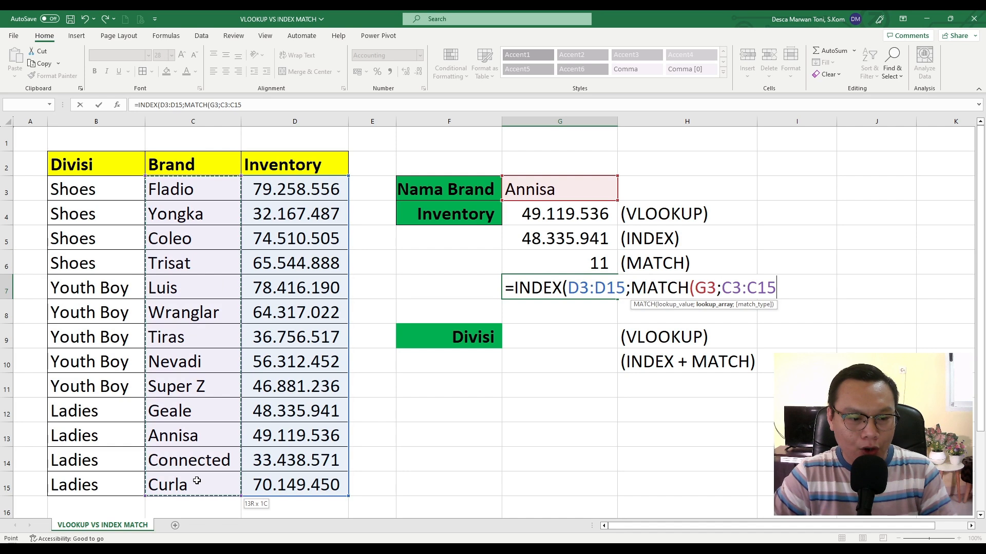
pyautogui.write(';')
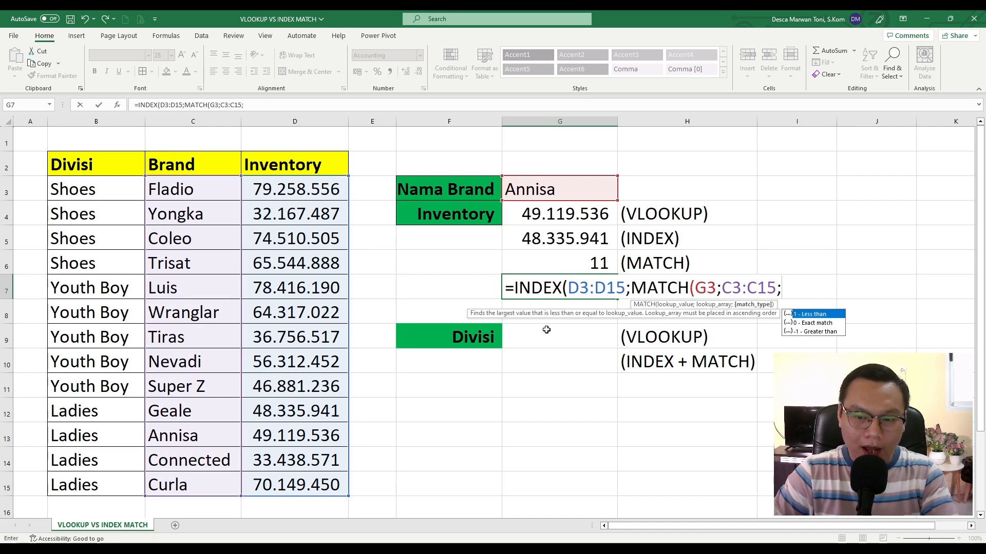
pyautogui.write('0')
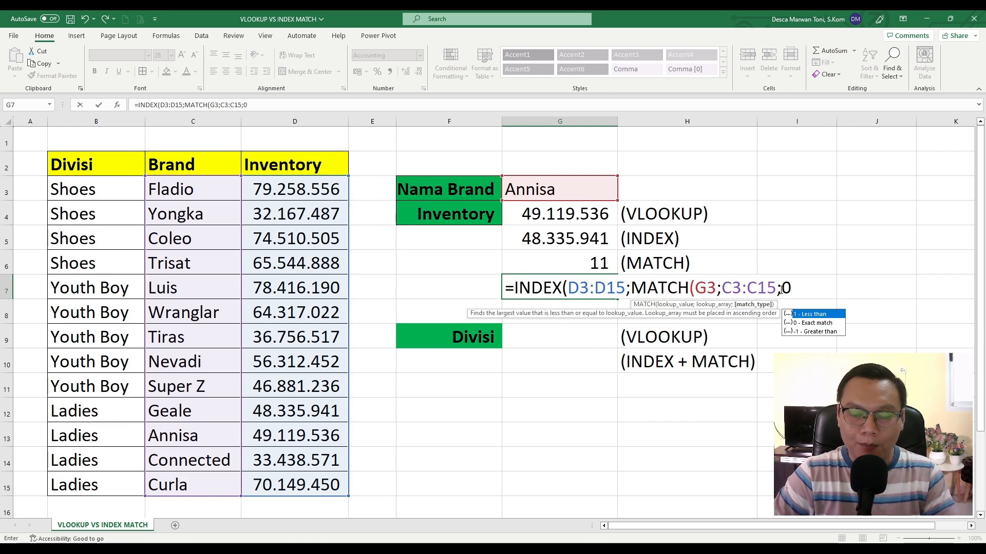
pyautogui.write(')')
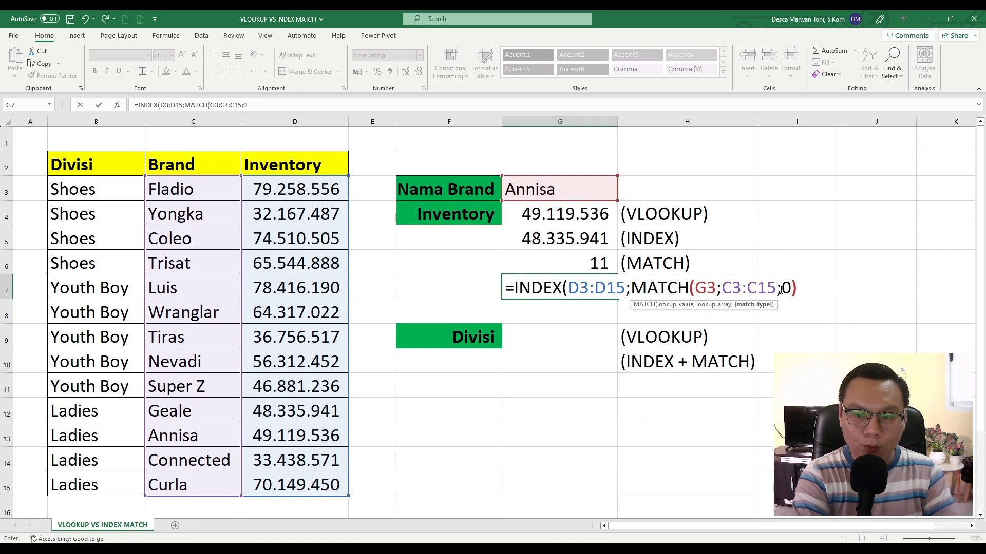
pyautogui.write(')')
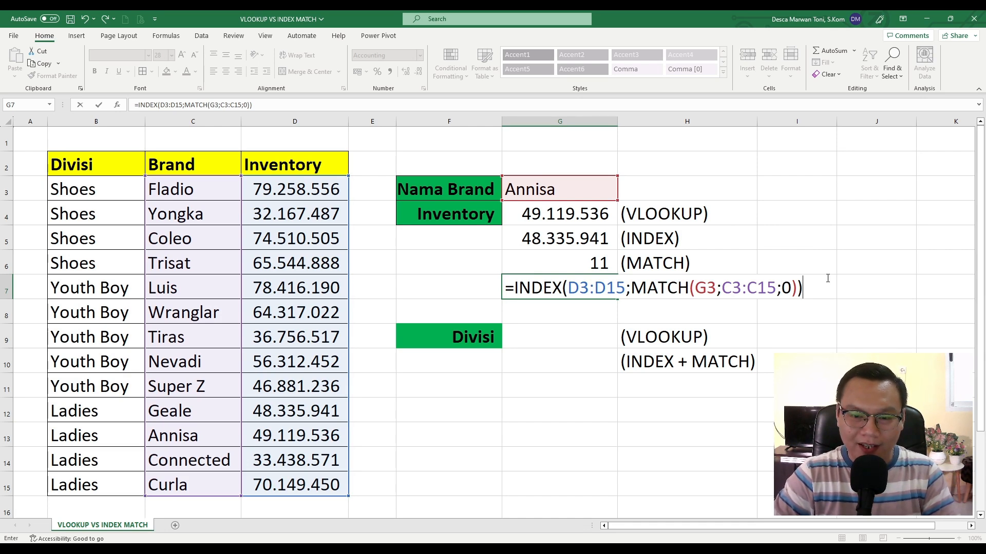
pyautogui.press('Return')
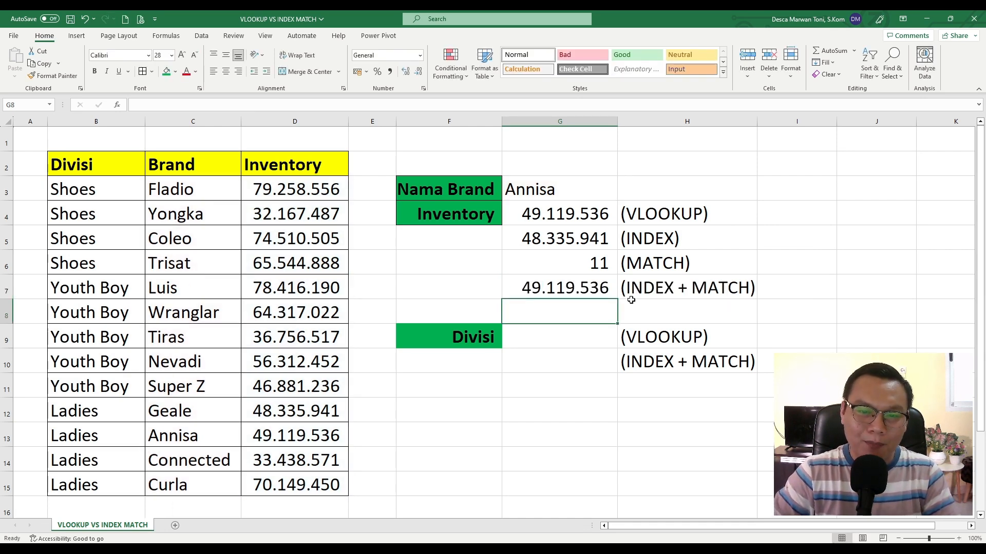
# Fill the VLOOKUP result in G4 and the INDEX + MATCH result in G7 with orange
pyautogui.click(599, 288)
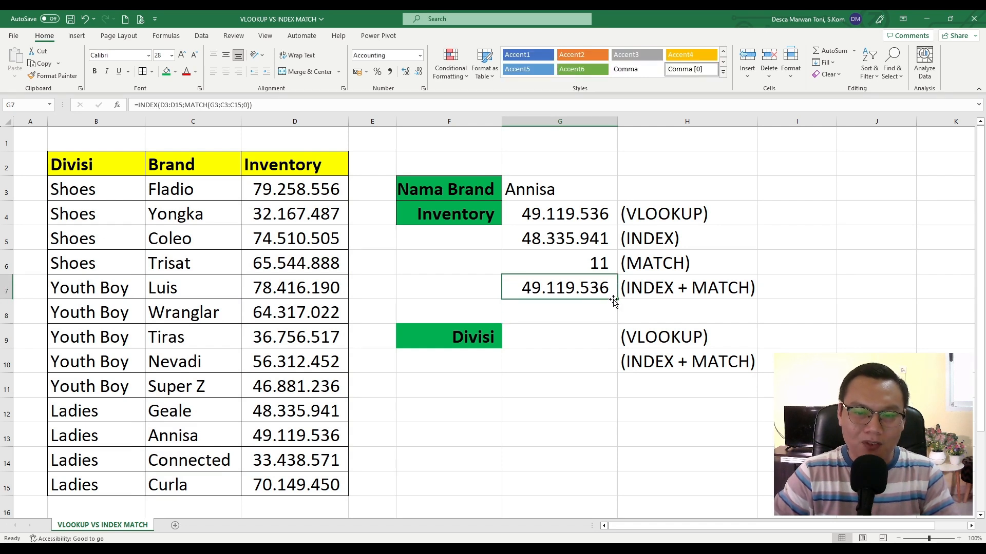
pyautogui.keyDown('ctrl'); pyautogui.click(584, 214); pyautogui.keyUp('ctrl')
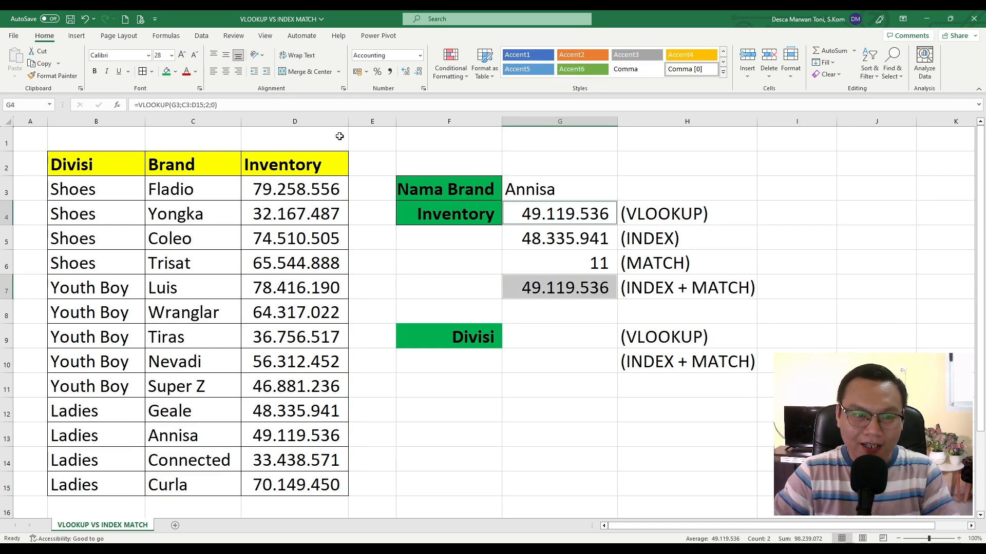
pyautogui.click(175, 72)
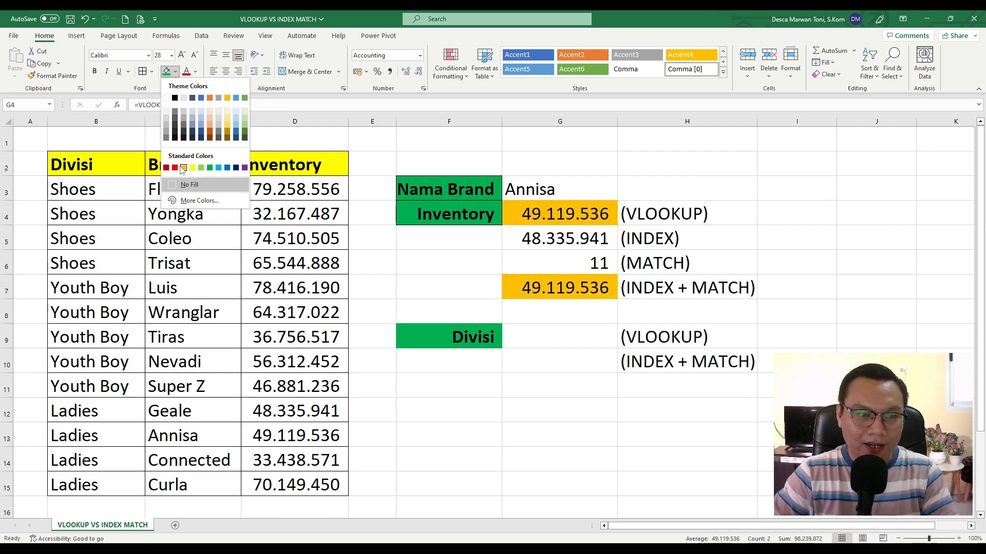
pyautogui.click(183, 168)
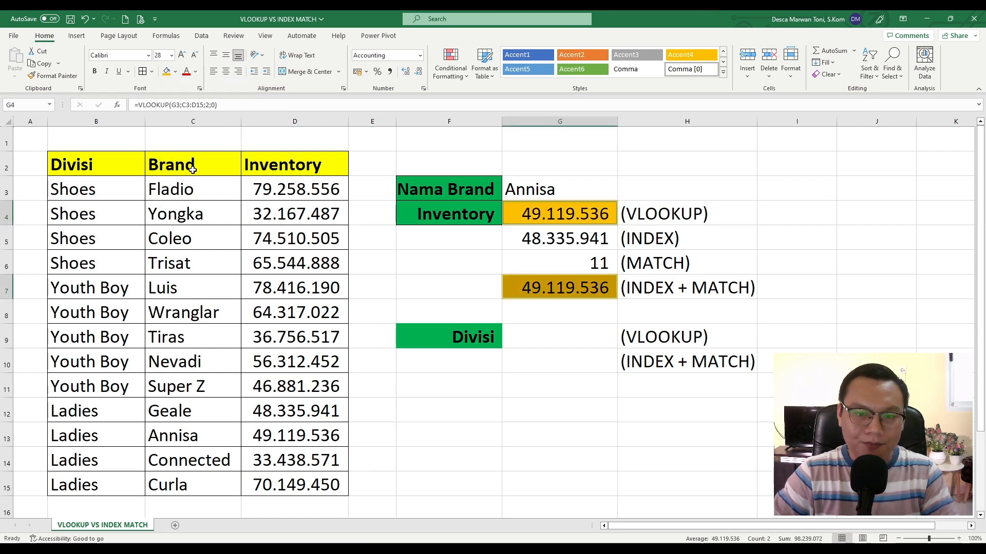
pyautogui.click(827, 192)
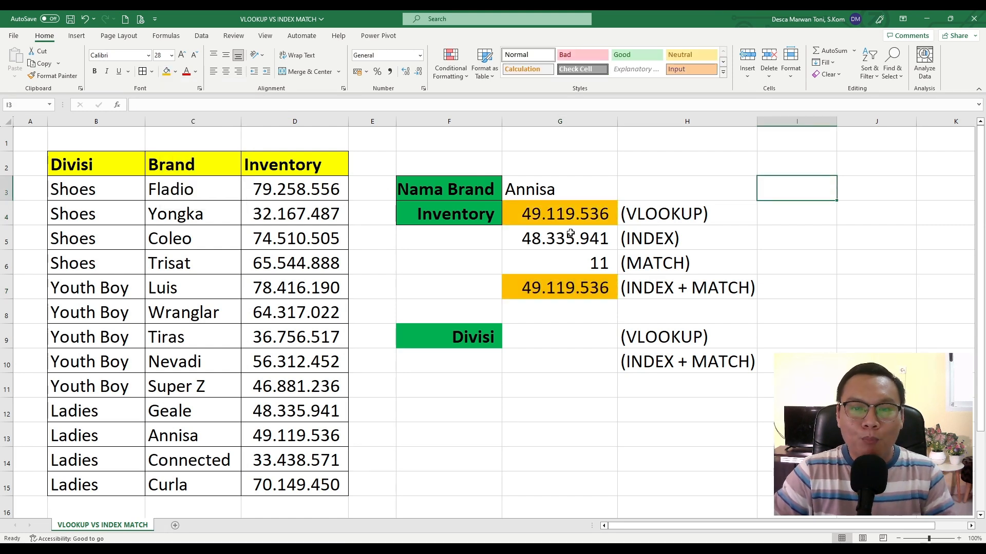
# Compare the VLOOKUP and INDEX + MATCH inventory results in G4 and G7 with their method labels
pyautogui.click(658, 211)
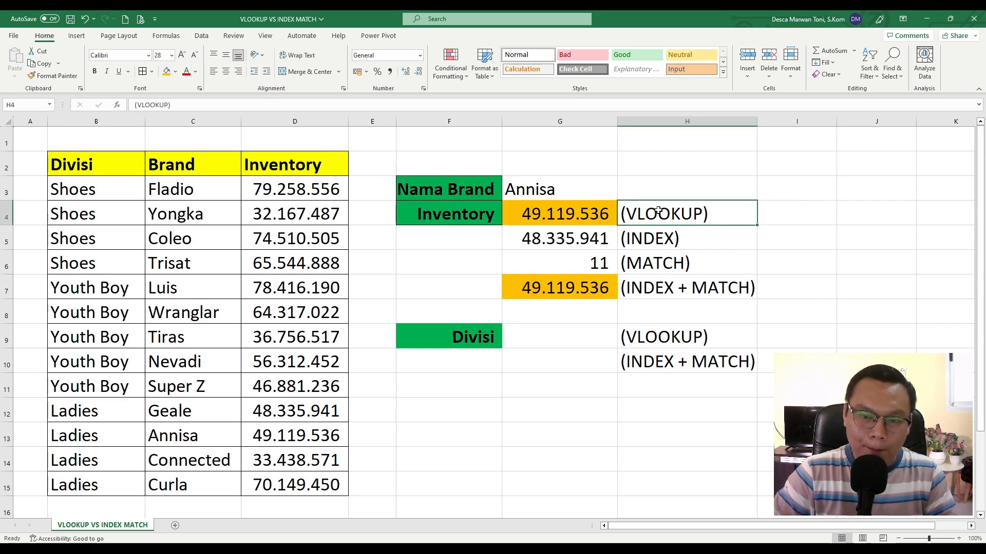
pyautogui.keyDown('ctrl'); pyautogui.click(658, 288); pyautogui.keyUp('ctrl')
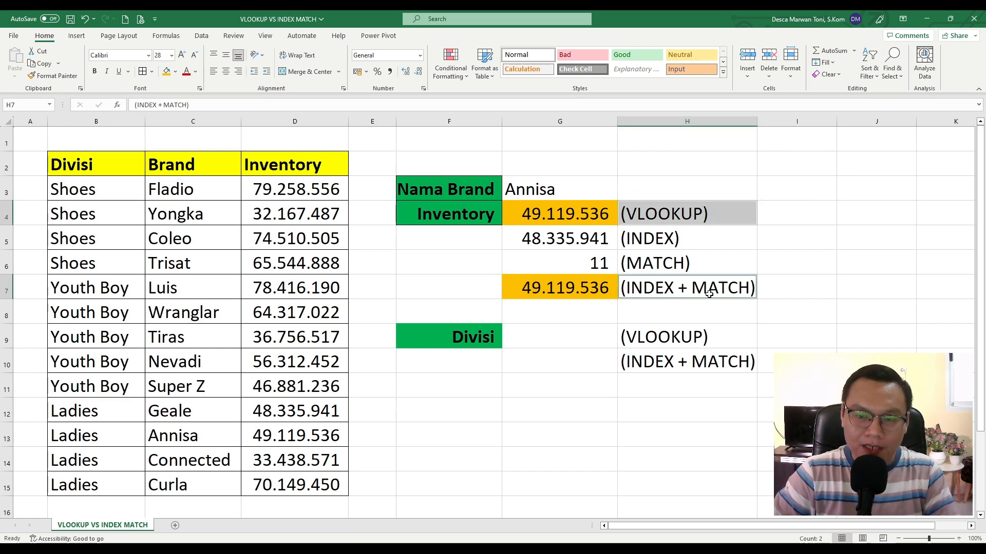
pyautogui.click(588, 291)
pyautogui.keyDown('ctrl'); pyautogui.click(578, 221); pyautogui.keyUp('ctrl')
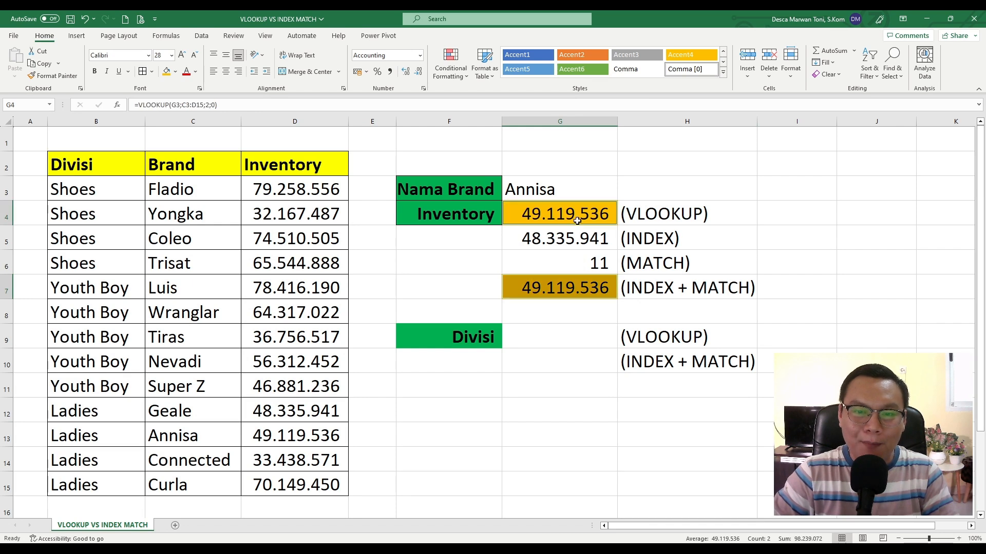
# Choose Wranglar as the brand name in G3
pyautogui.click(578, 194)
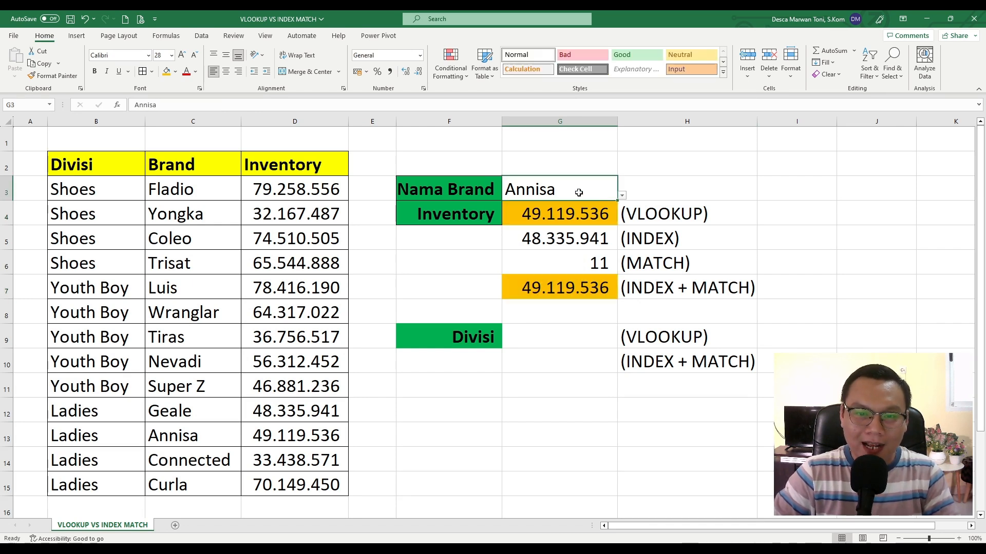
pyautogui.click(622, 196)
pyautogui.scroll(-2, 559, 231)
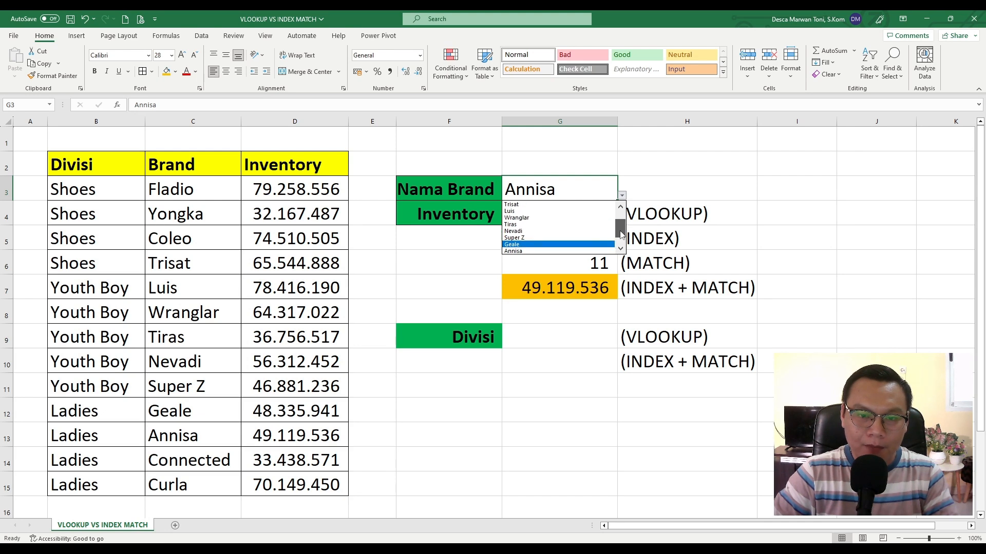
pyautogui.scroll(1, 583, 223)
pyautogui.click(583, 219)
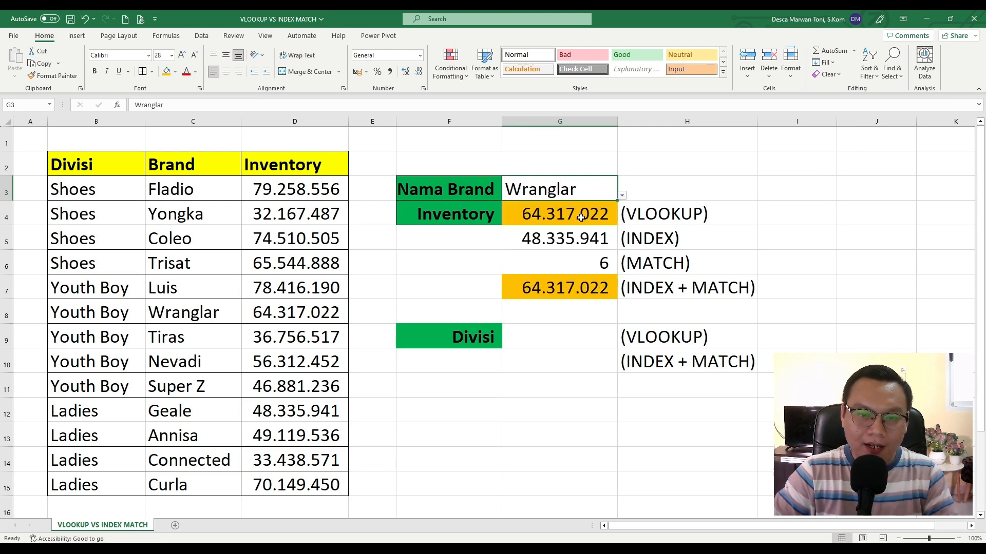
# Check the results in G4 and G7 against Wranglar's inventory in the table row C8:D8
pyautogui.click(538, 216)
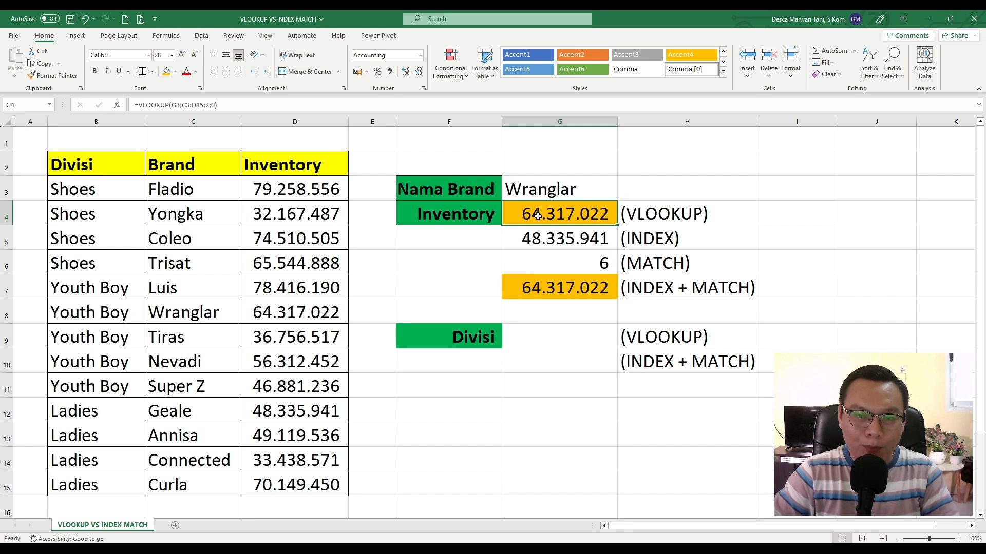
pyautogui.click(546, 290)
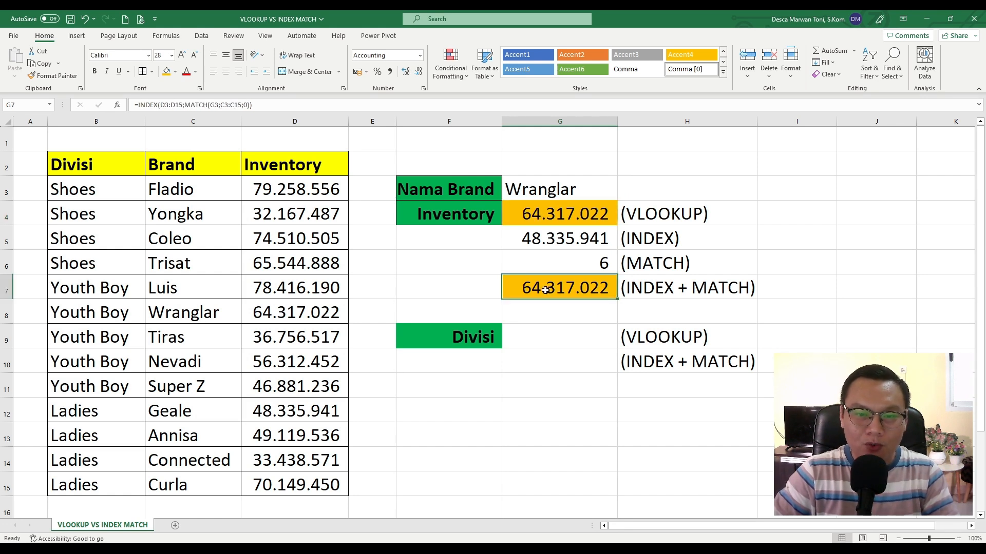
pyautogui.click(186, 314)
pyautogui.moveTo(186, 315); pyautogui.dragTo(277, 314)
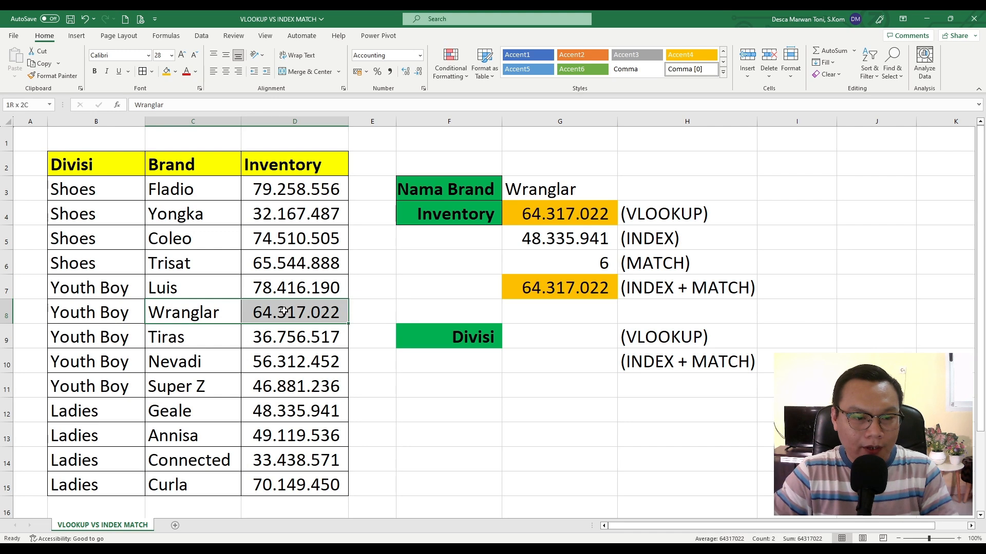
pyautogui.click(562, 288)
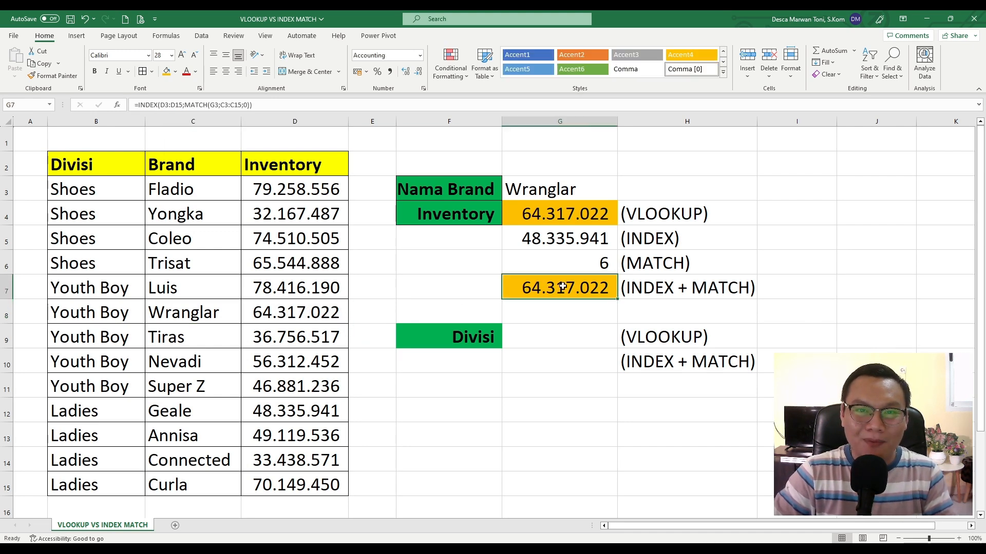
pyautogui.click(818, 270)
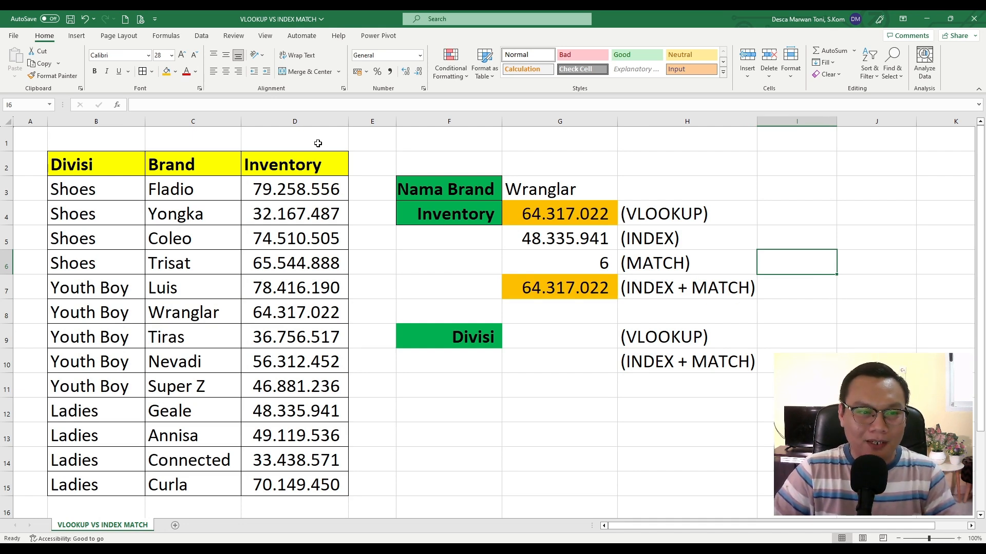
# Insert a blank column between Brand and Inventory, and narrow the new column D and the spacer column F
pyautogui.click(282, 210)
pyautogui.click(195, 168)
pyautogui.click(271, 168)
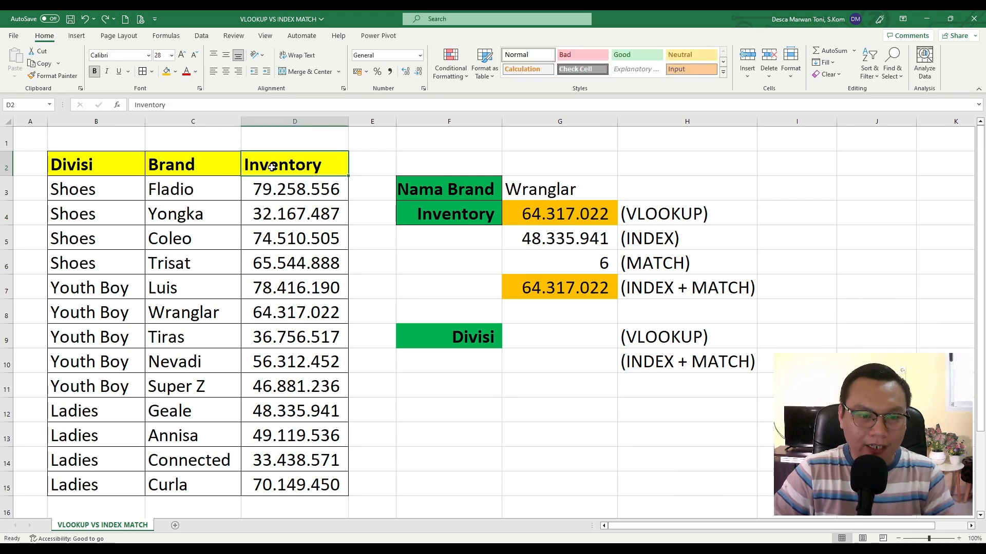
pyautogui.rightClick(317, 121)
pyautogui.click(353, 226)
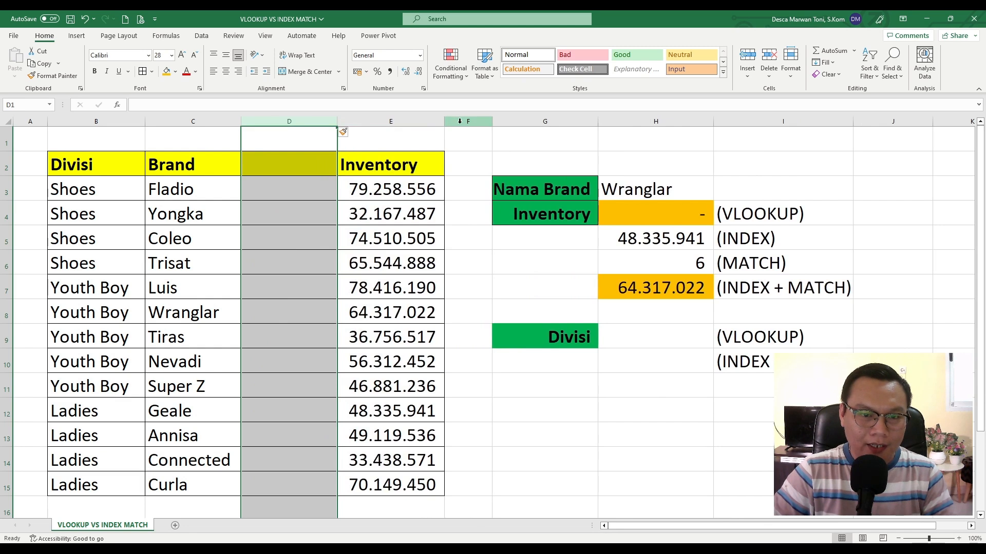
pyautogui.moveTo(492, 123); pyautogui.dragTo(465, 122)
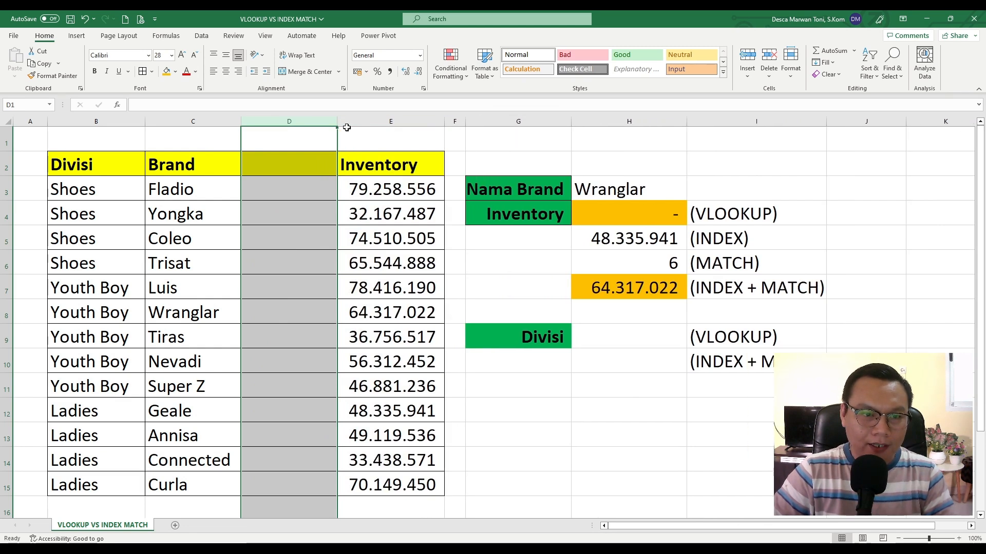
pyautogui.moveTo(337, 122); pyautogui.dragTo(328, 122)
# Enter the header Sales in D2 and narrow column D to about the header's width
pyautogui.click(285, 163)
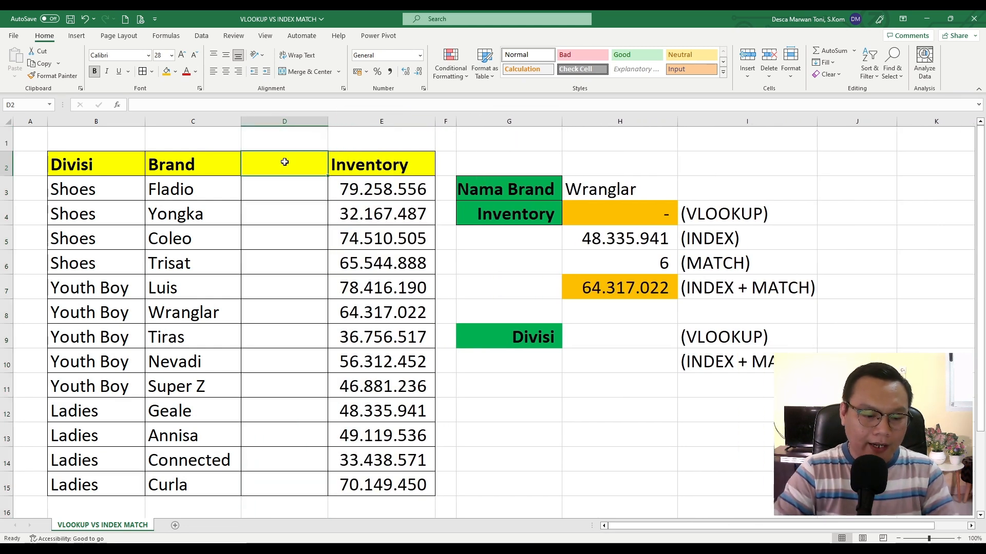
pyautogui.write('T')
pyautogui.press('BackSpace')
pyautogui.write('S')
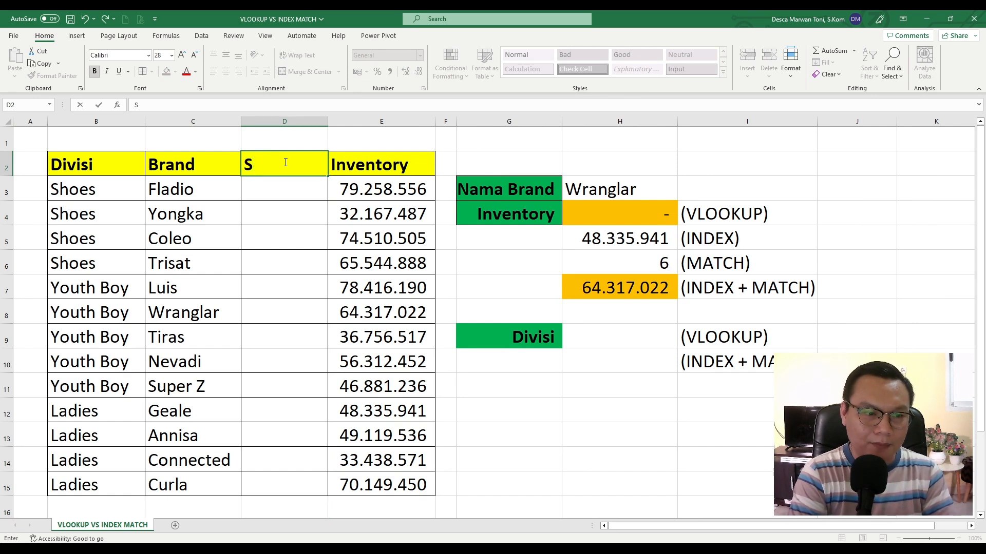
pyautogui.write('alse')
pyautogui.press('BackSpace')
pyautogui.press('BackSpace')
pyautogui.write('es')
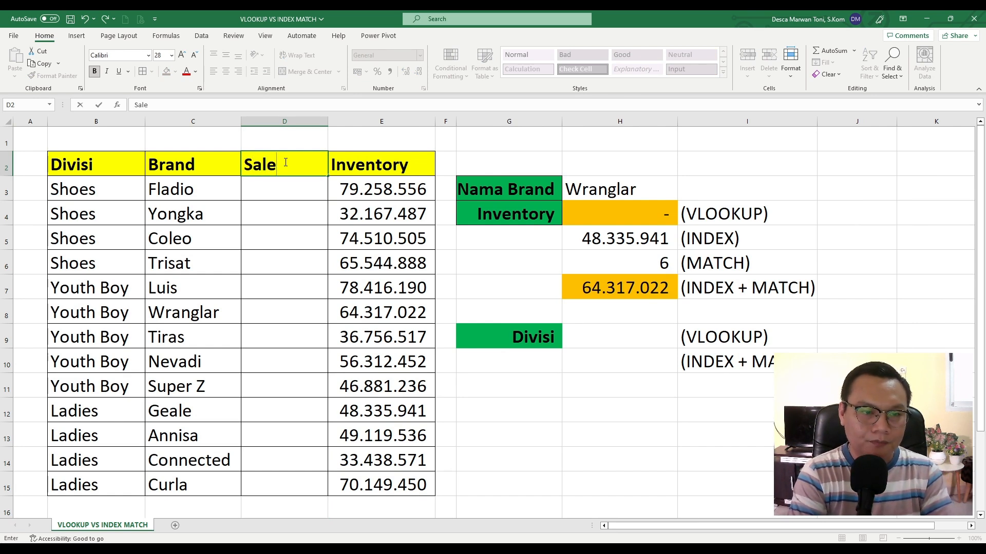
pyautogui.press('Return')
pyautogui.moveTo(327, 122); pyautogui.dragTo(298, 122)
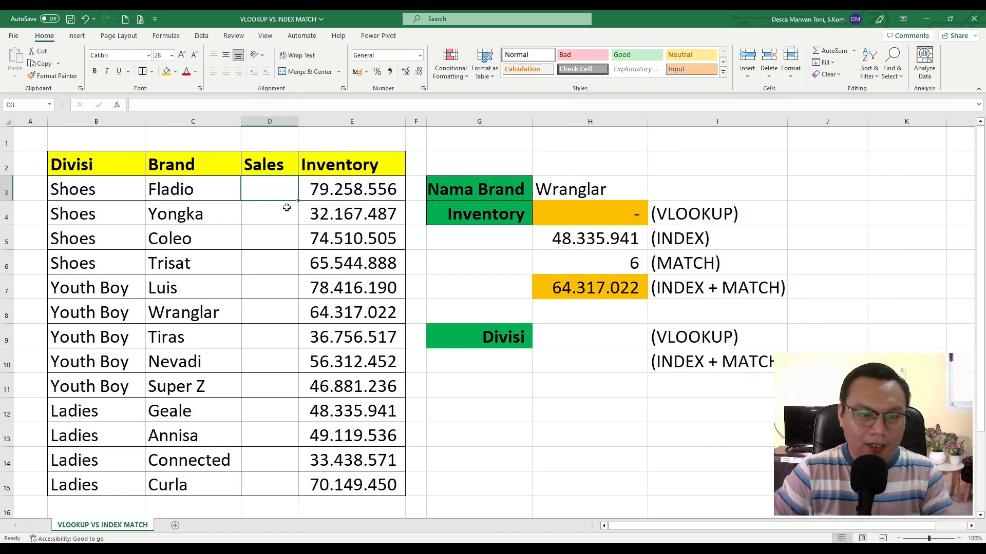
# Compare the VLOOKUP formula in H4, including its column index, with the INDEX + MATCH formula in H7 after the column insertion
pyautogui.click(590, 208)
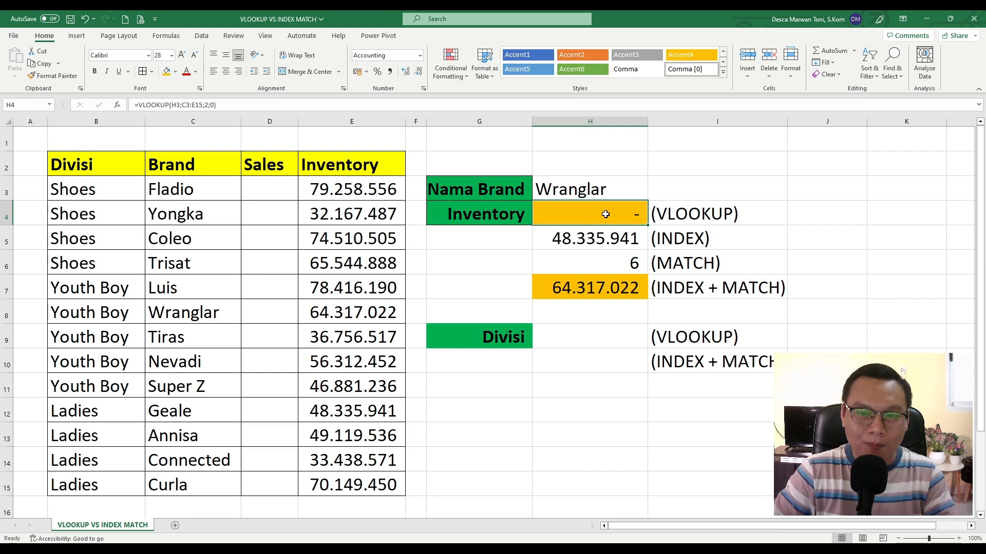
pyautogui.click(611, 294)
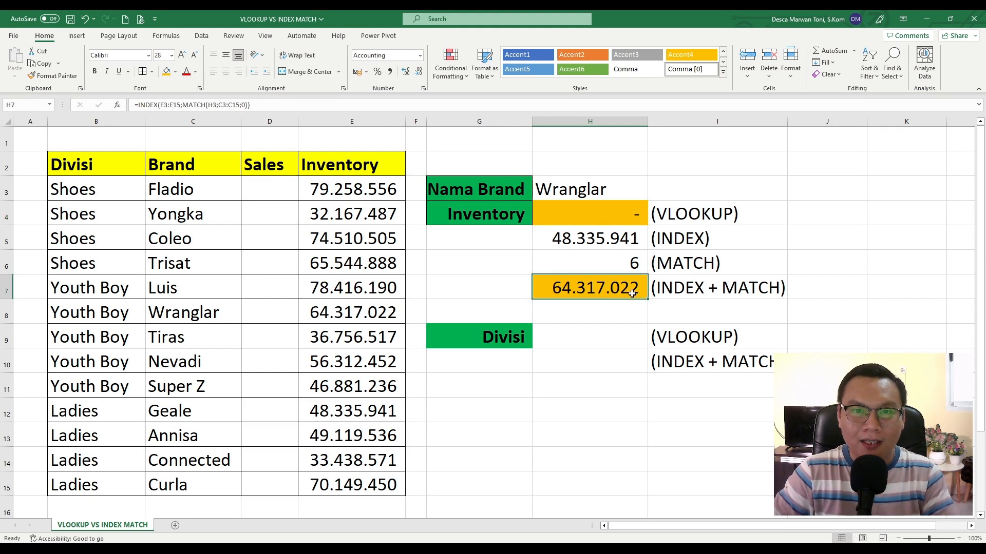
pyautogui.doubleClick(627, 213)
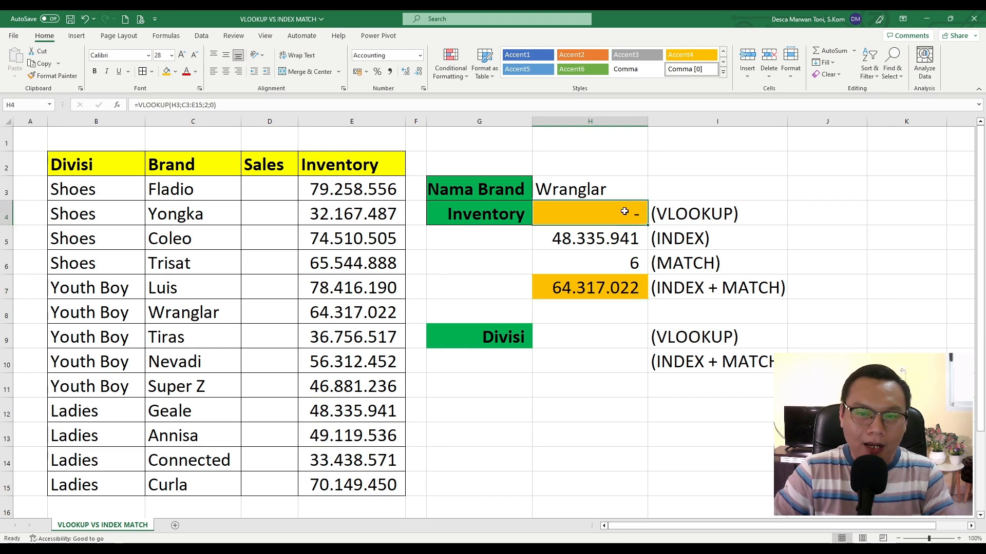
pyautogui.moveTo(713, 214); pyautogui.dragTo(722, 215)
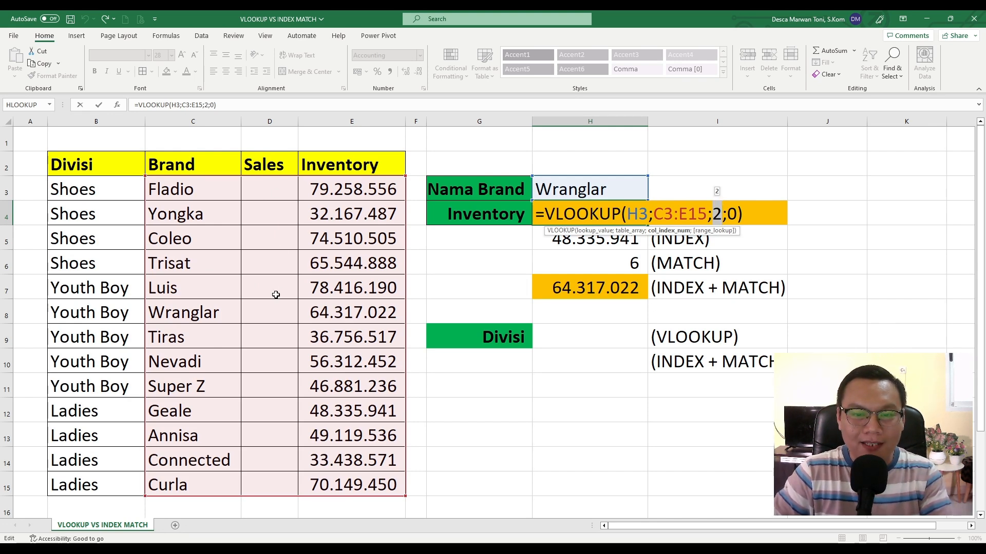
pyautogui.hotkey('ctrl', 'Return')
pyautogui.click(601, 288)
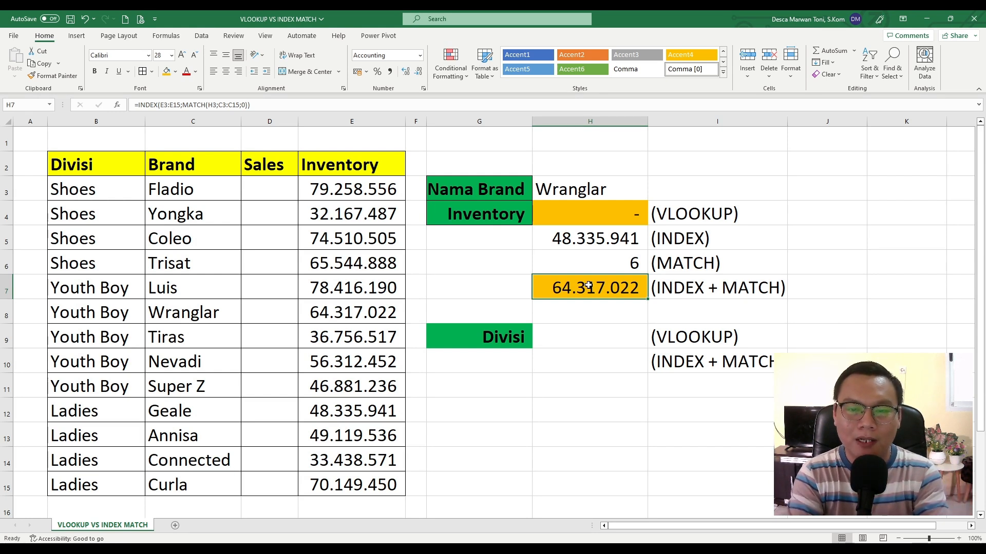
# Delete the Sales column from the table and check the VLOOKUP result for Inventory
pyautogui.rightClick(270, 122)
pyautogui.click(300, 236)
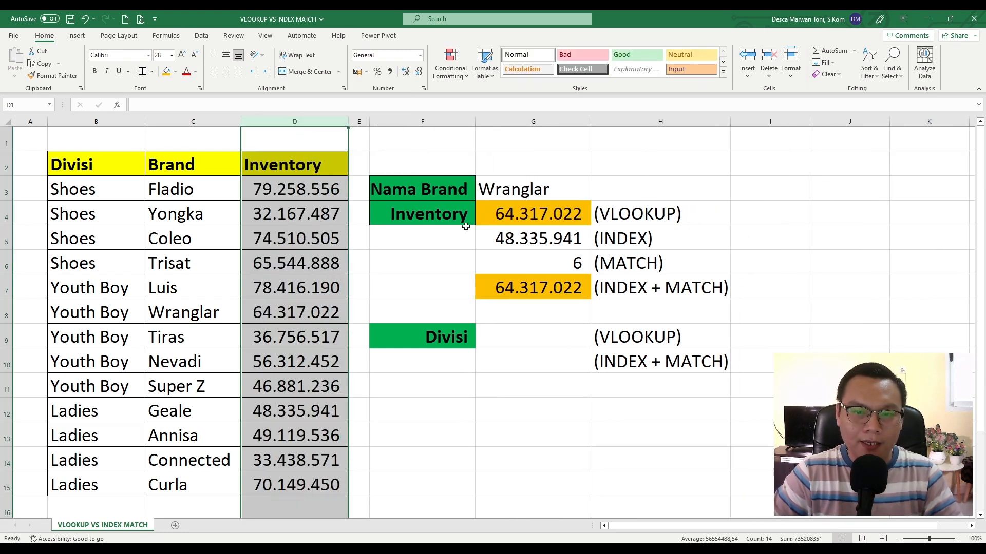
pyautogui.click(558, 213)
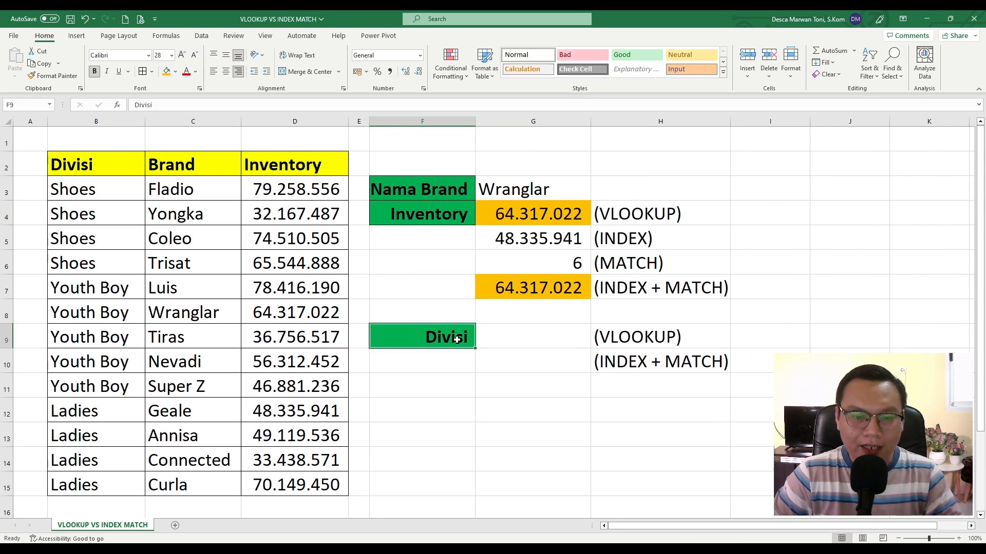
# Examine where the Divisi and Inventory columns sit relative to the Brand column for the lookup of the brand in G3
pyautogui.click(498, 340)
pyautogui.click(509, 190)
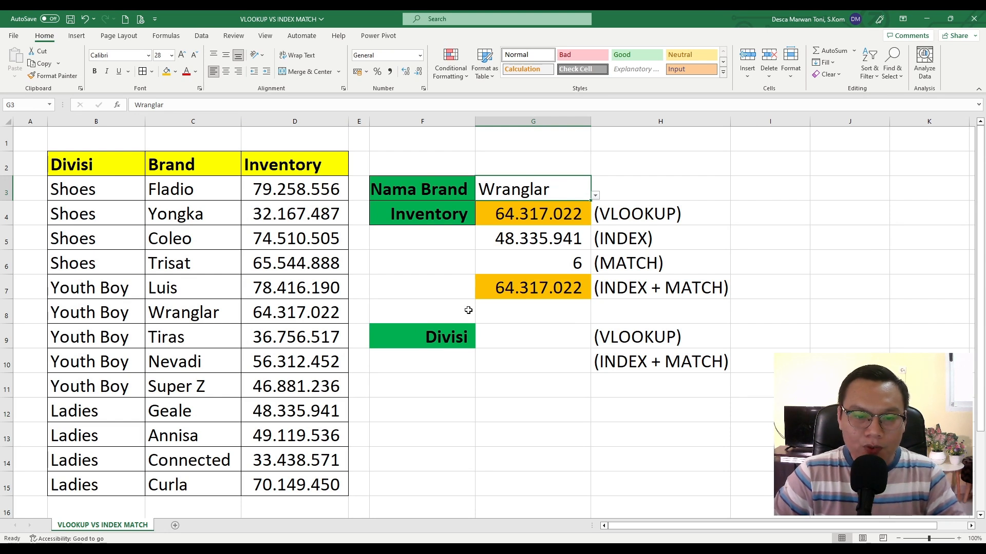
pyautogui.click(534, 337)
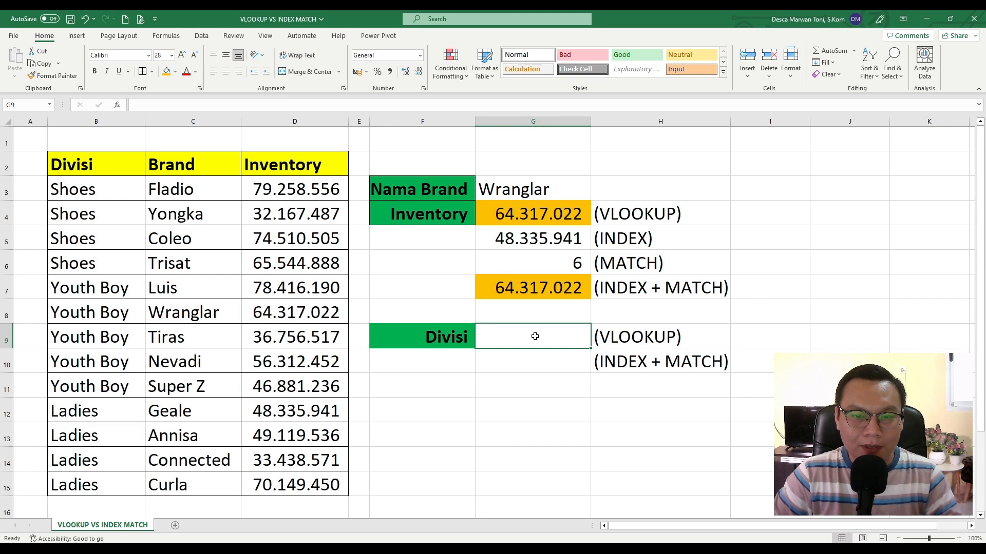
pyautogui.moveTo(169, 168); pyautogui.dragTo(192, 476)
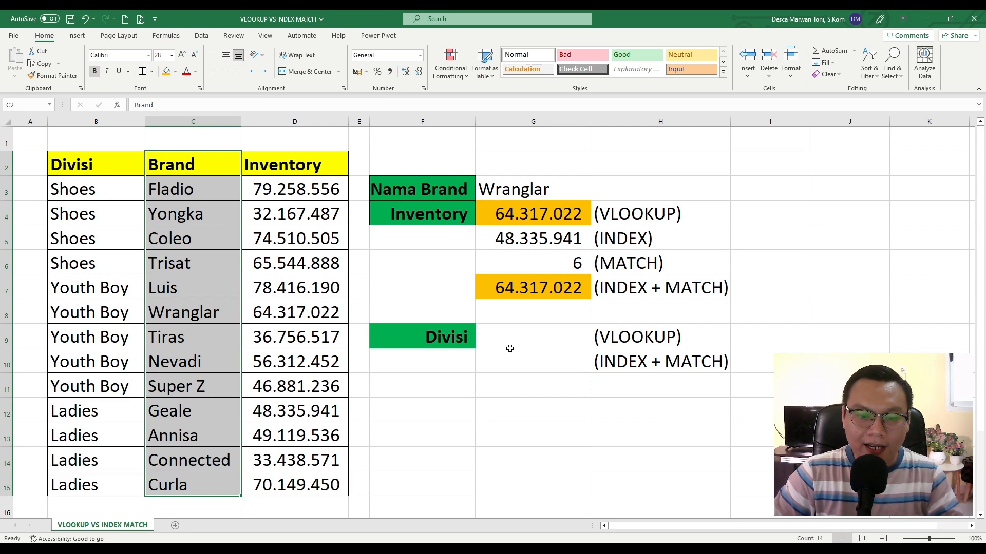
pyautogui.keyDown('ctrl'); pyautogui.moveTo(114, 169); pyautogui.dragTo(96, 486); pyautogui.keyUp('ctrl')
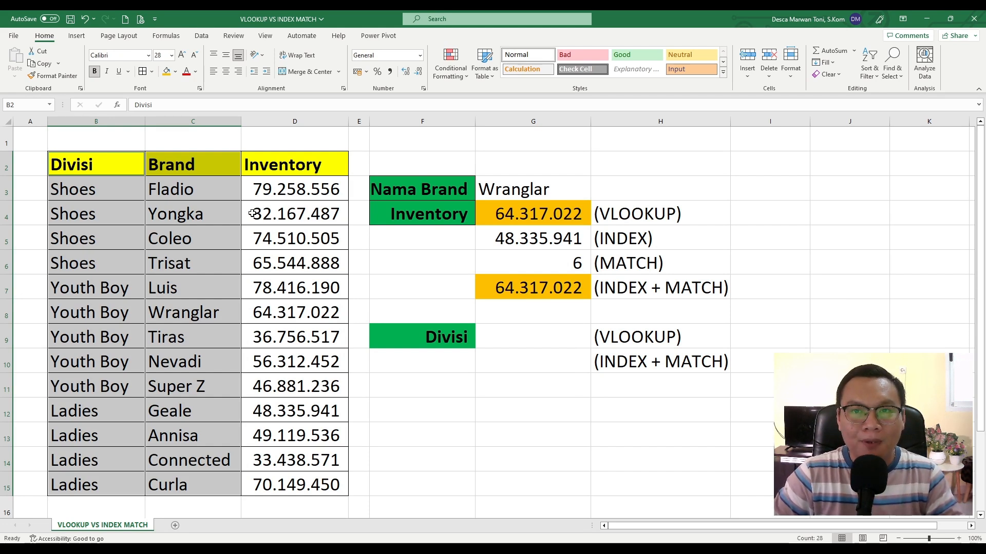
pyautogui.click(182, 186)
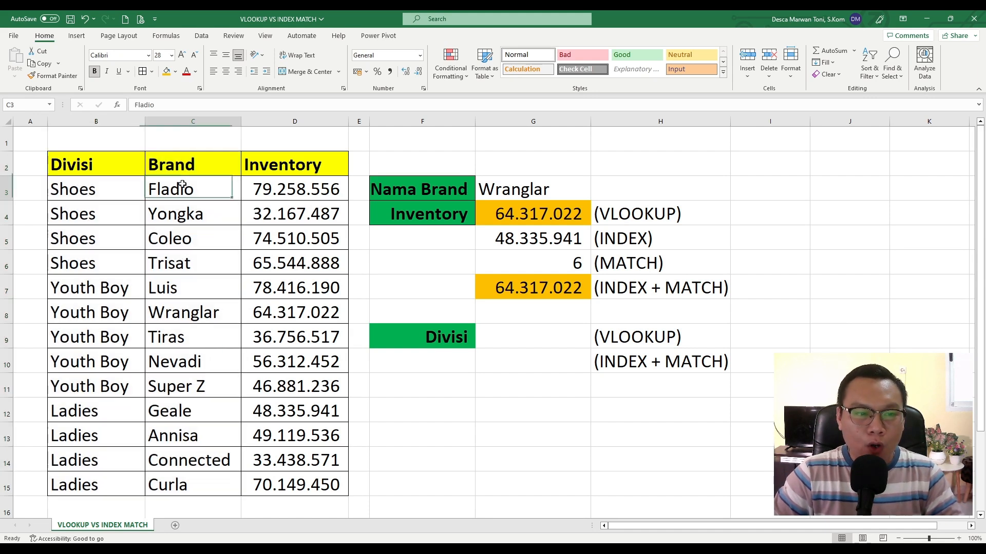
pyautogui.moveTo(189, 163); pyautogui.dragTo(193, 484)
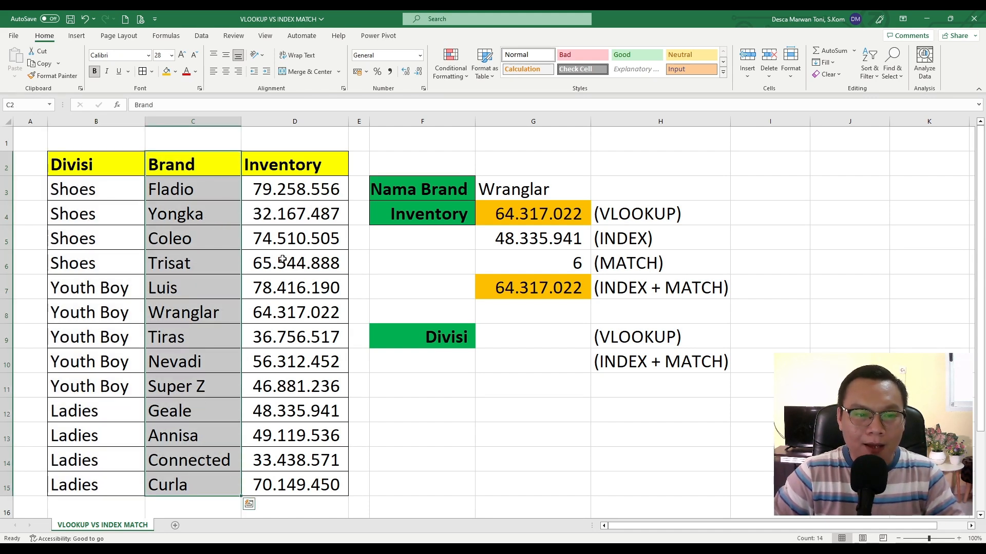
pyautogui.moveTo(292, 166); pyautogui.dragTo(291, 480)
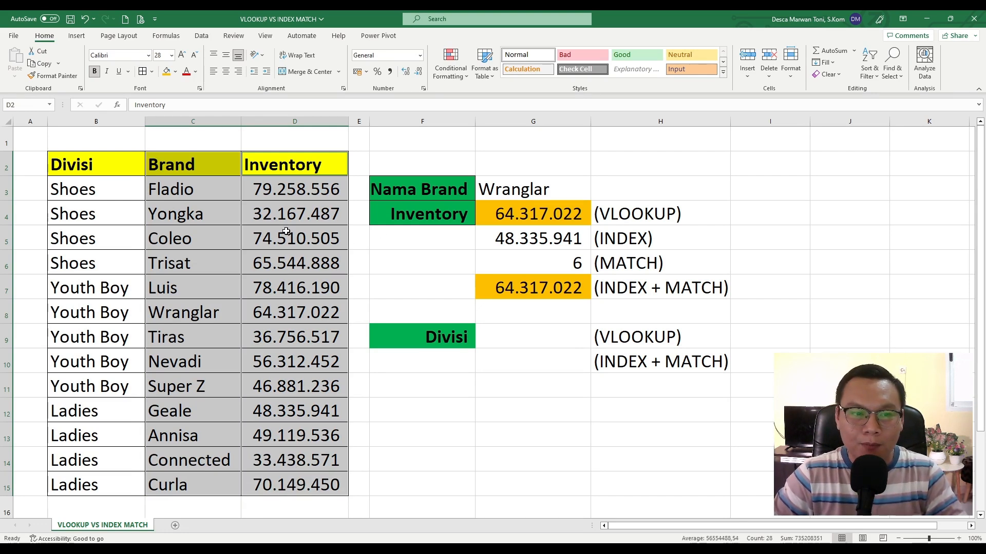
pyautogui.click(197, 217)
pyautogui.moveTo(182, 170); pyautogui.dragTo(191, 479)
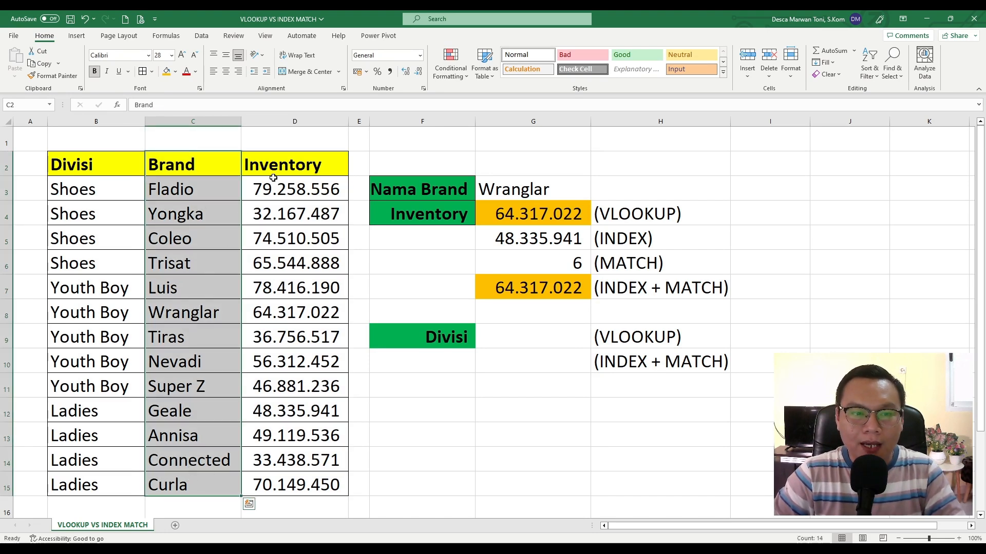
pyautogui.moveTo(276, 171); pyautogui.dragTo(295, 485)
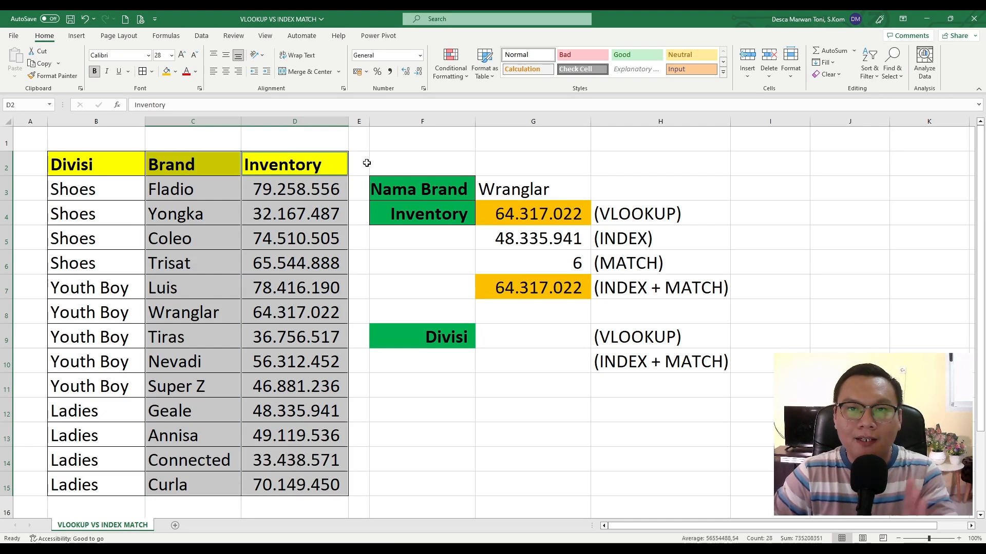
pyautogui.moveTo(101, 164); pyautogui.dragTo(110, 462)
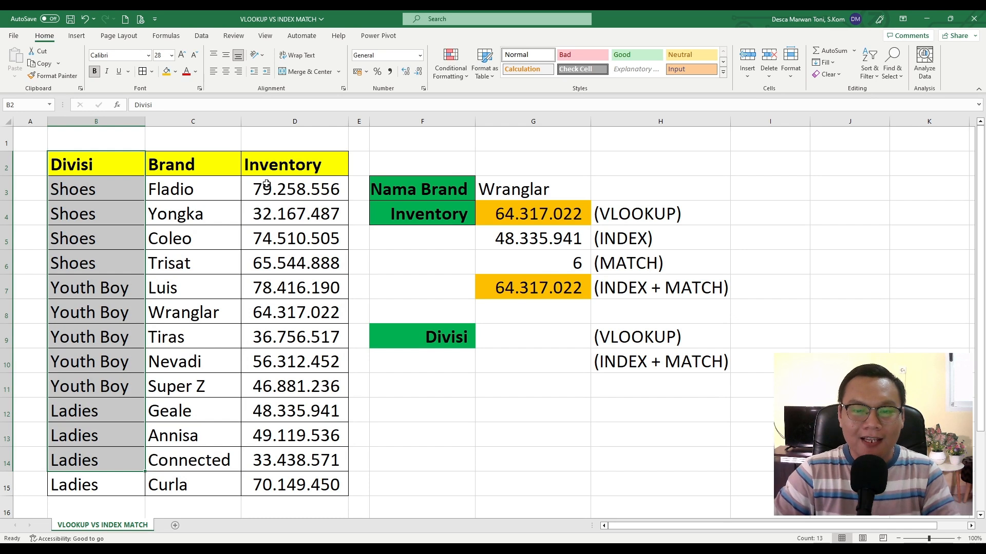
# Start an INDEX formula in G10 with the Divisi range B3:B15 as its array
pyautogui.click(545, 371)
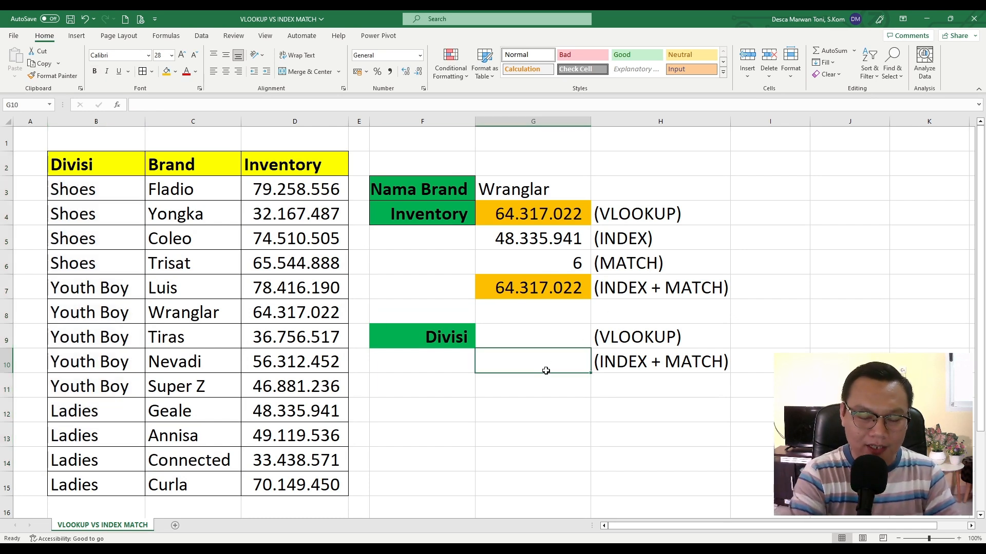
pyautogui.write('=INDE')
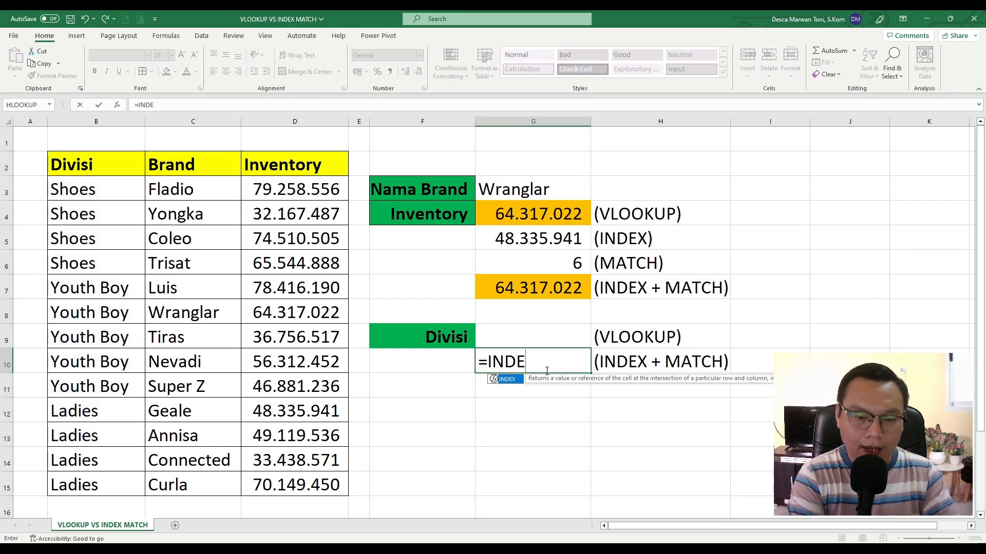
pyautogui.write('X(')
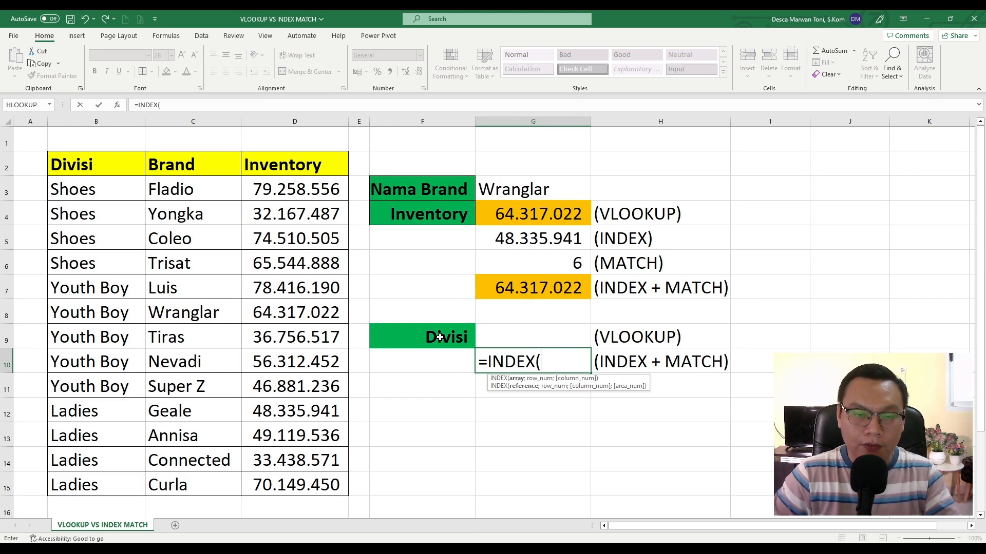
pyautogui.moveTo(105, 188); pyautogui.dragTo(110, 482)
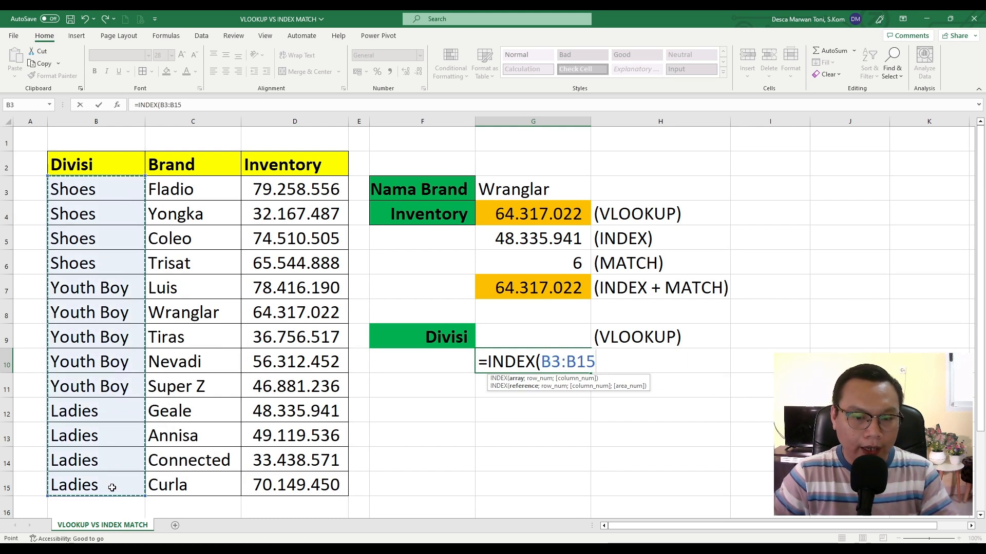
pyautogui.write(';')
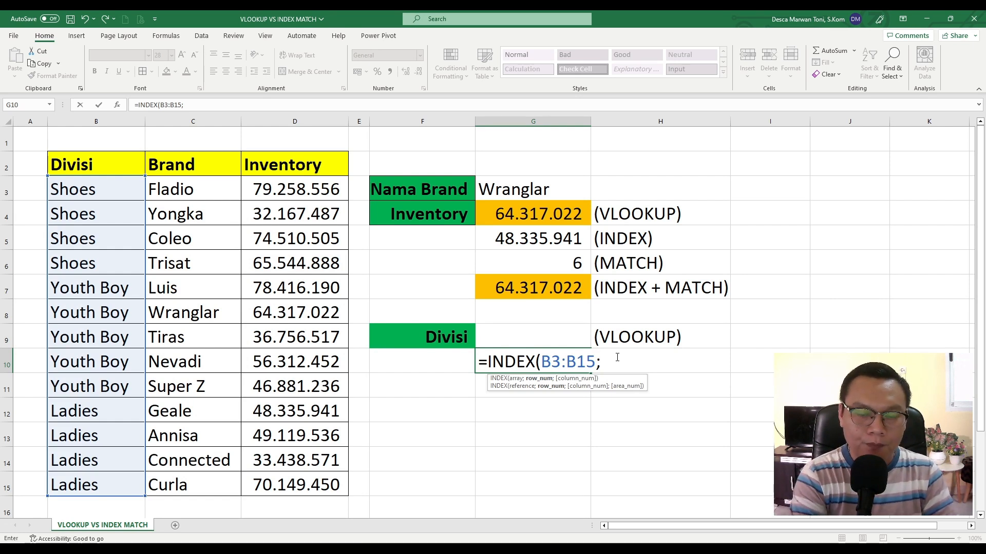
# Complete the G10 formula with MATCH(G3;C3:C15;0) as the row number of INDEX
pyautogui.write('MATCH')
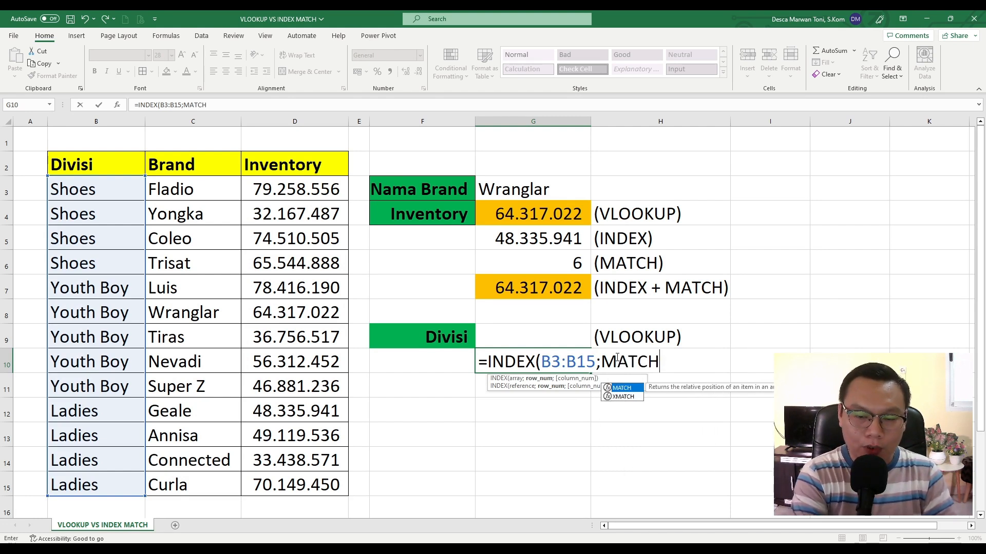
pyautogui.write('(')
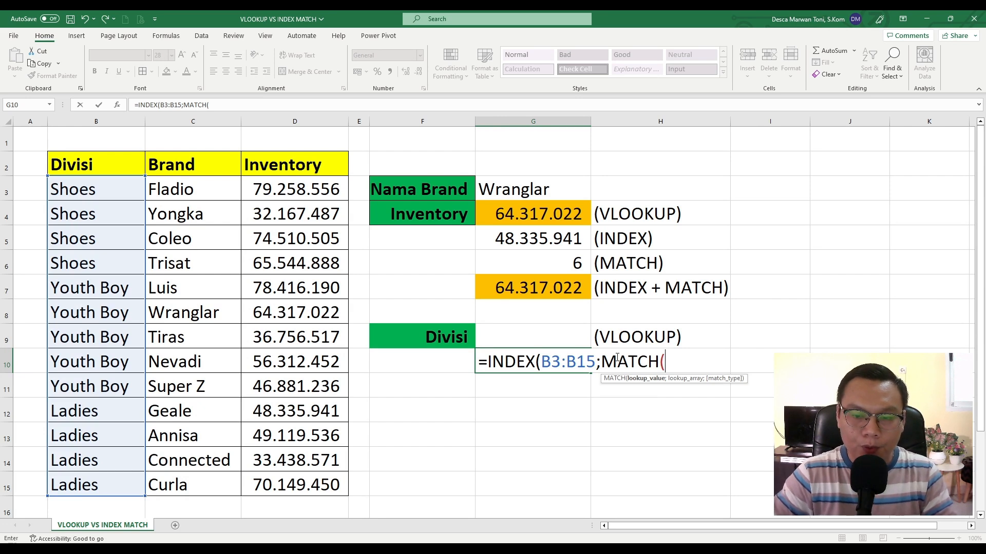
pyautogui.click(535, 189)
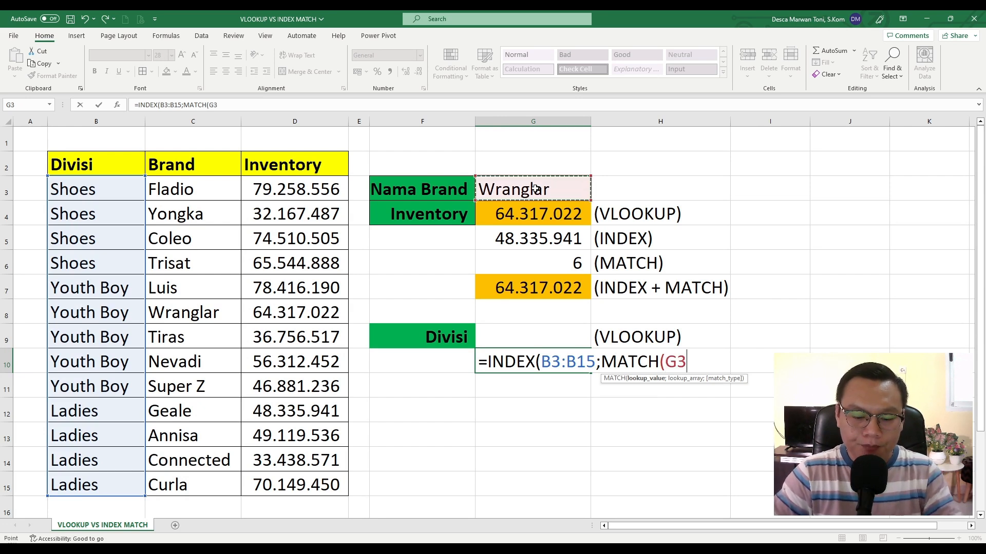
pyautogui.write(';')
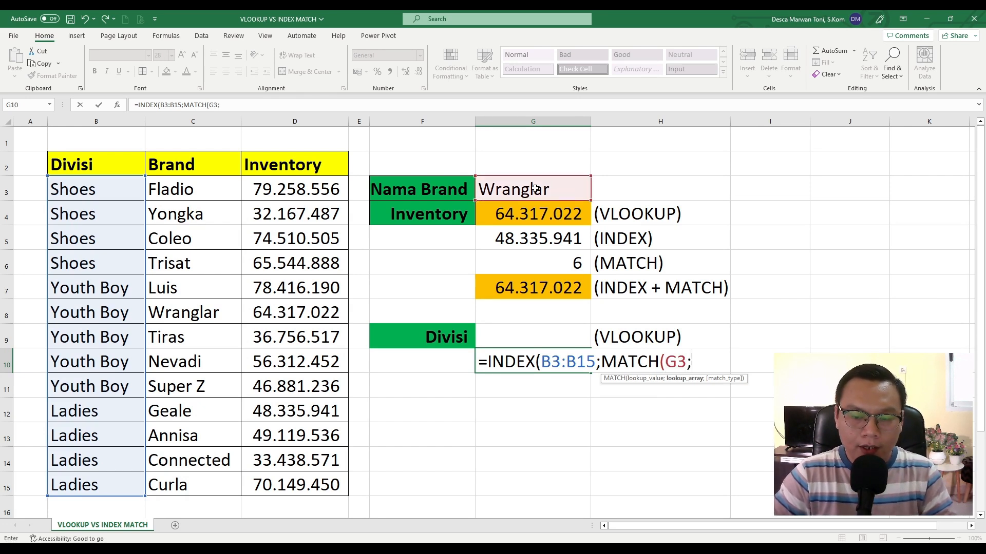
pyautogui.moveTo(193, 188); pyautogui.dragTo(192, 489)
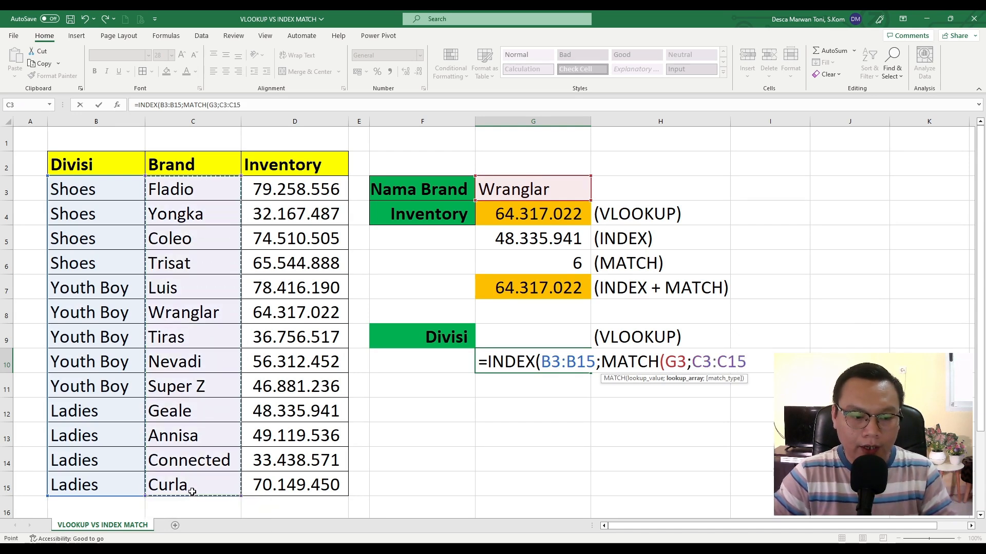
pyautogui.write(';')
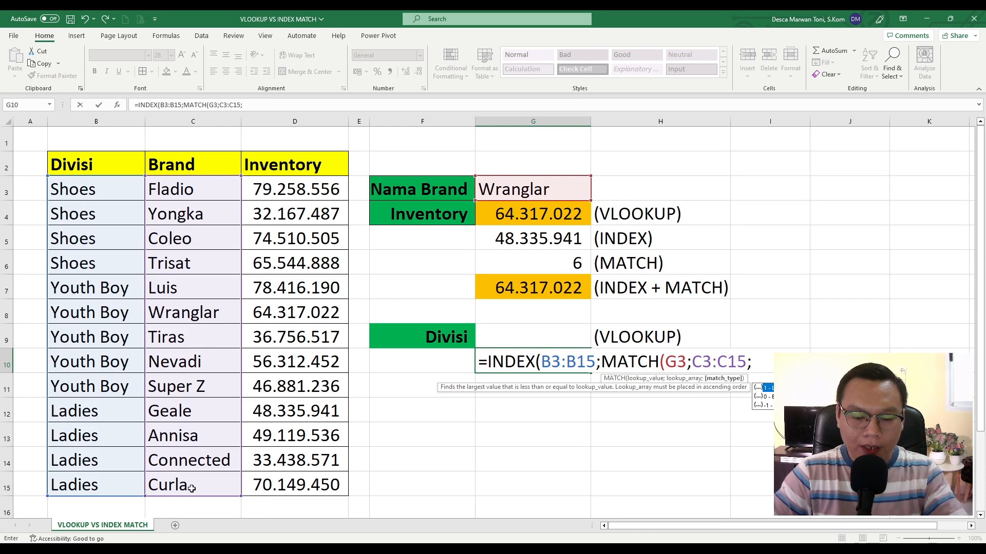
pyautogui.write('0)')
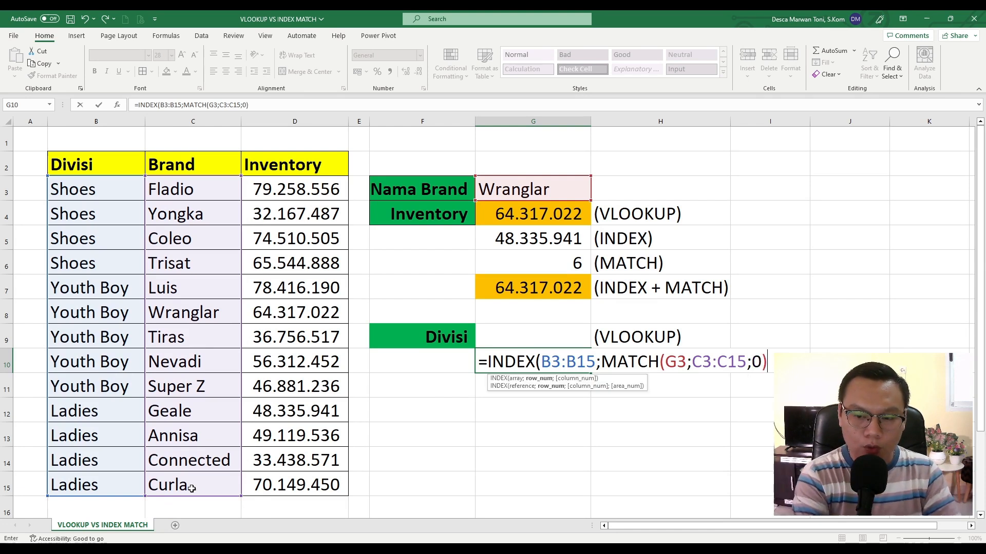
pyautogui.write(')')
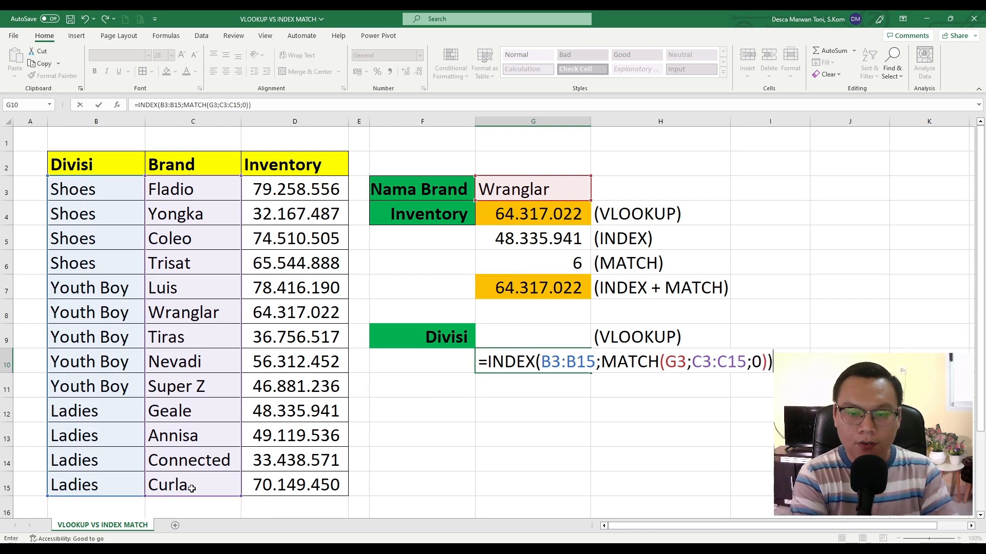
pyautogui.press('Return')
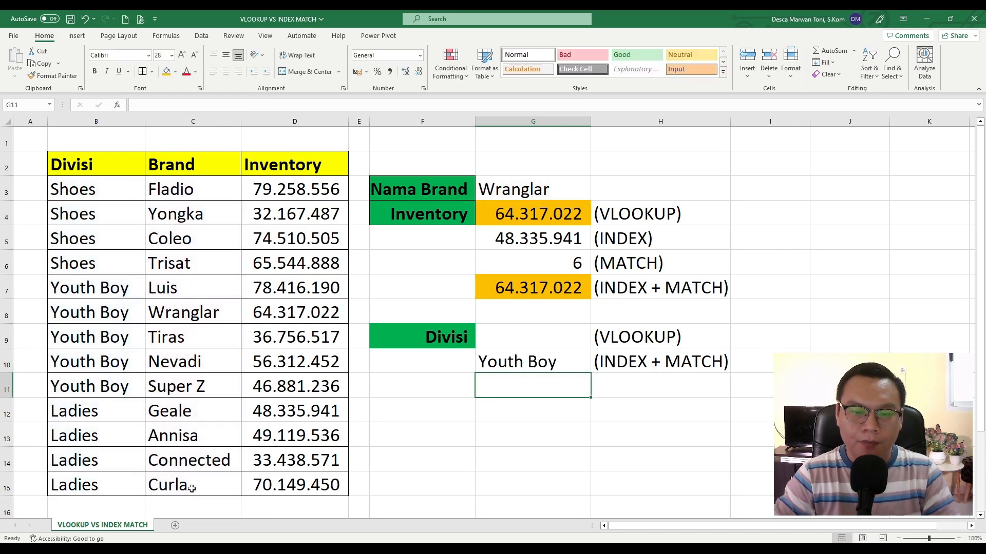
# Check the division result in G10 for the brand in G3 against Wranglar's table row B8:C8
pyautogui.click(560, 366)
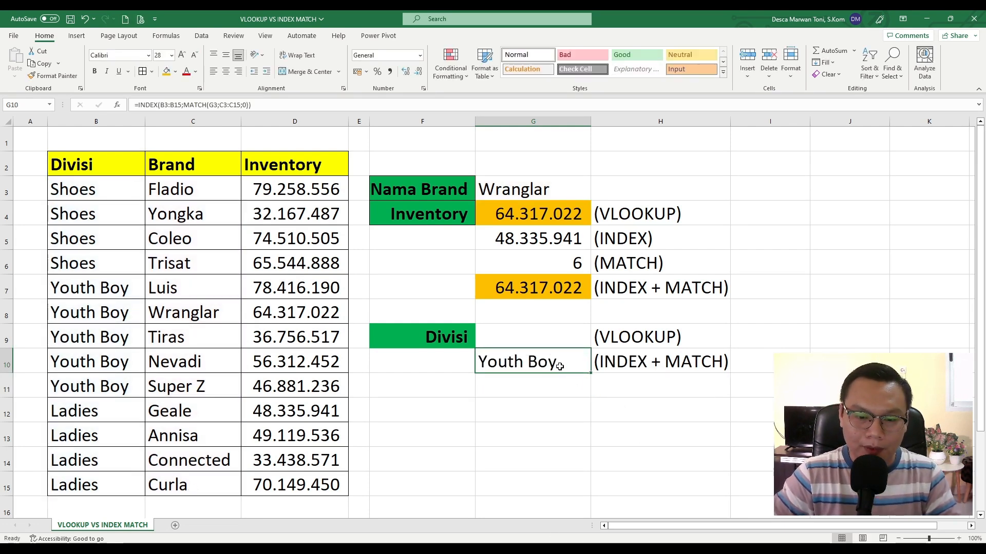
pyautogui.keyDown('ctrl'); pyautogui.click(524, 192); pyautogui.keyUp('ctrl')
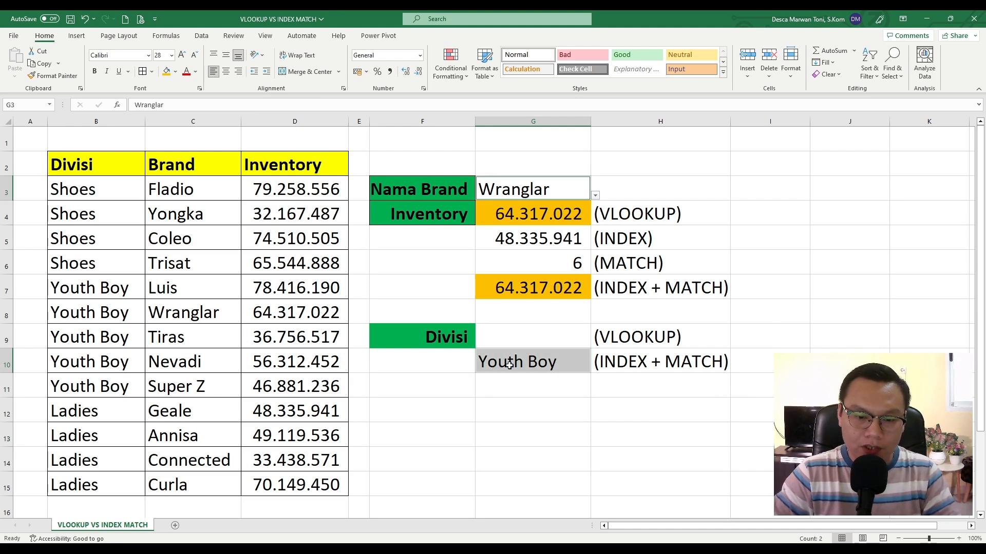
pyautogui.moveTo(191, 311); pyautogui.dragTo(114, 314)
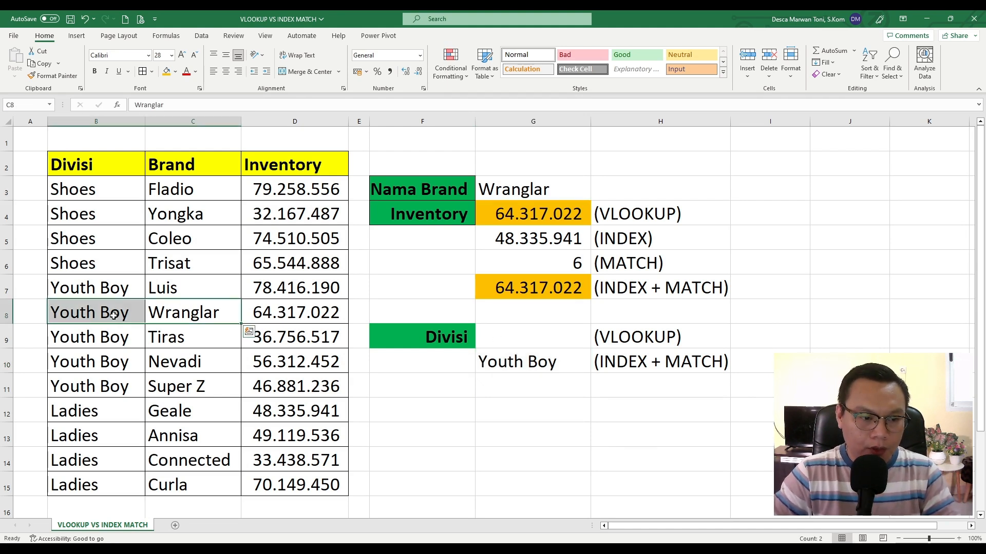
pyautogui.moveTo(180, 311); pyautogui.dragTo(111, 317)
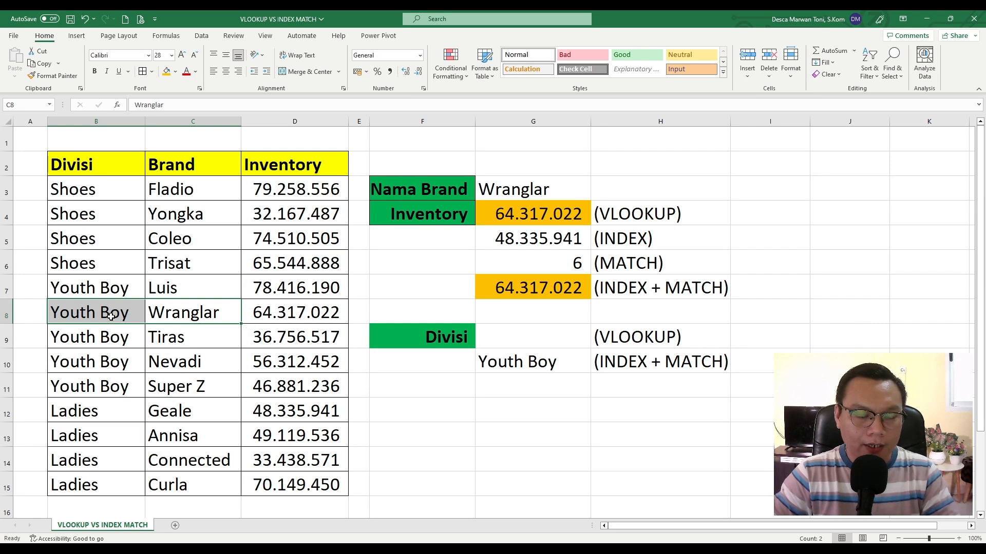
# Set the brand name in G3 to Super Z to test the inventory and division lookup formulas
pyautogui.click(111, 317)
pyautogui.click(528, 193)
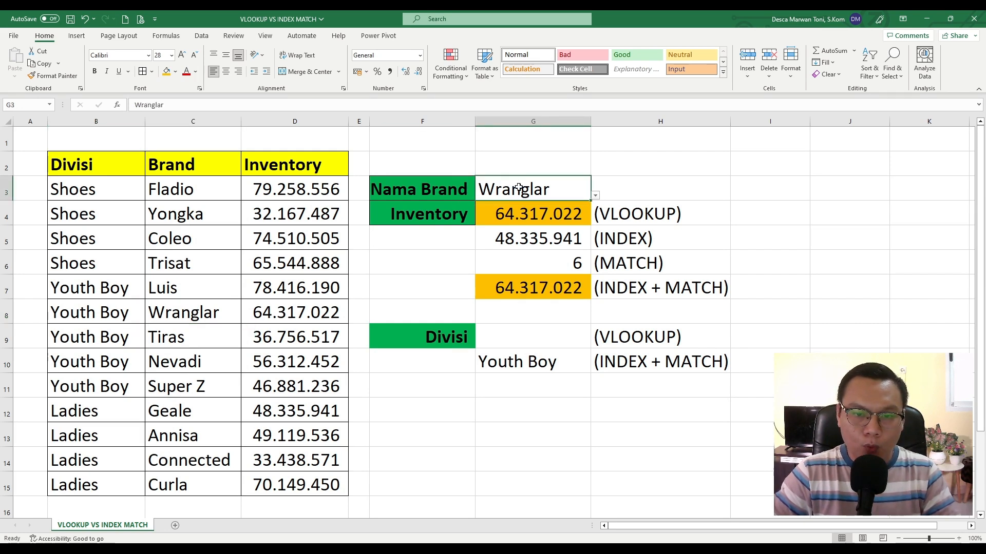
pyautogui.click(595, 195)
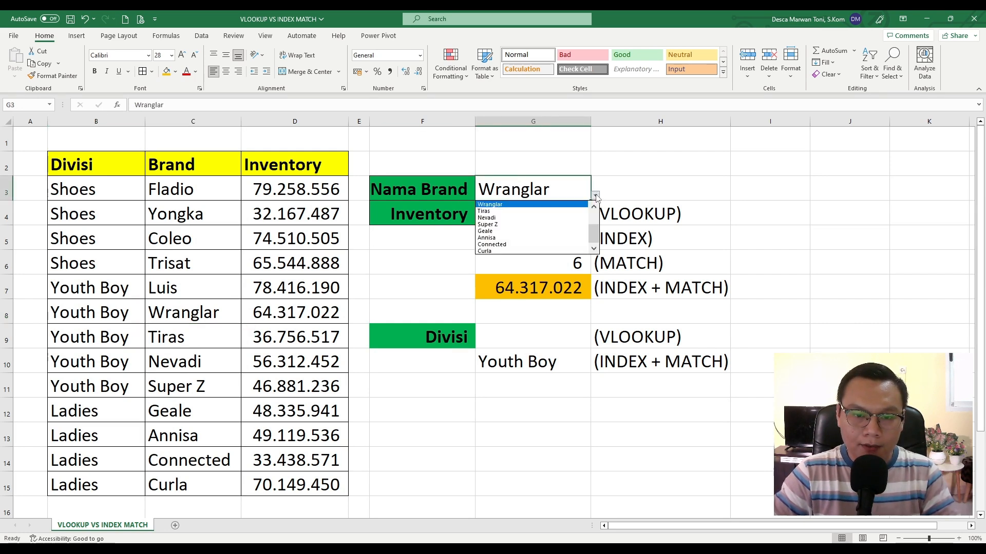
pyautogui.click(530, 227)
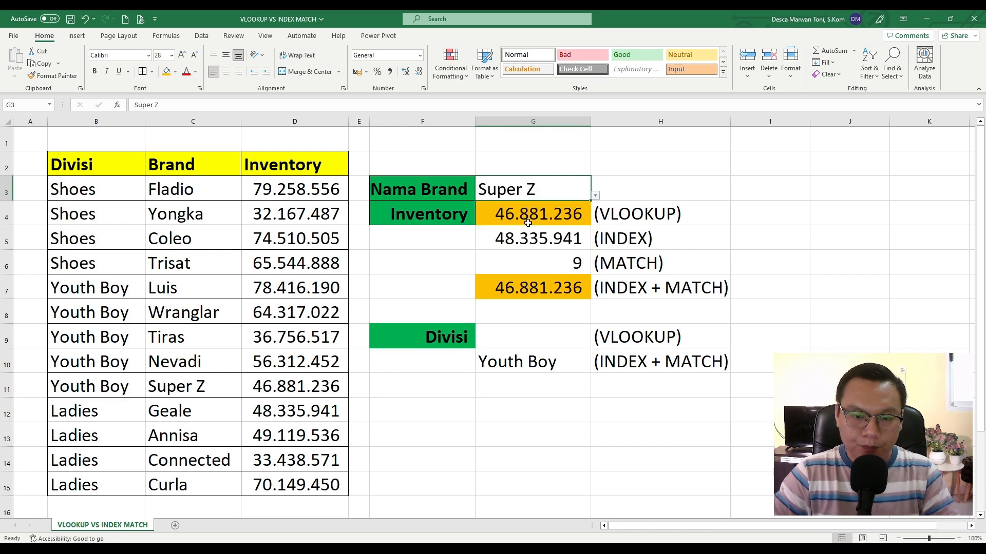
# Check the INDEX + MATCH division result in G10 against Super Z's table row B11:C11
pyautogui.click(524, 361)
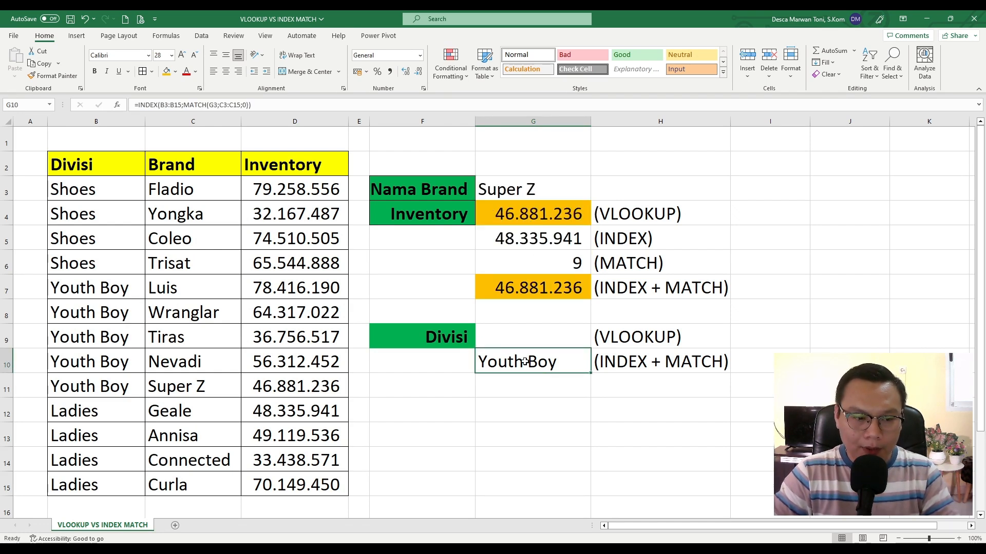
pyautogui.click(95, 341)
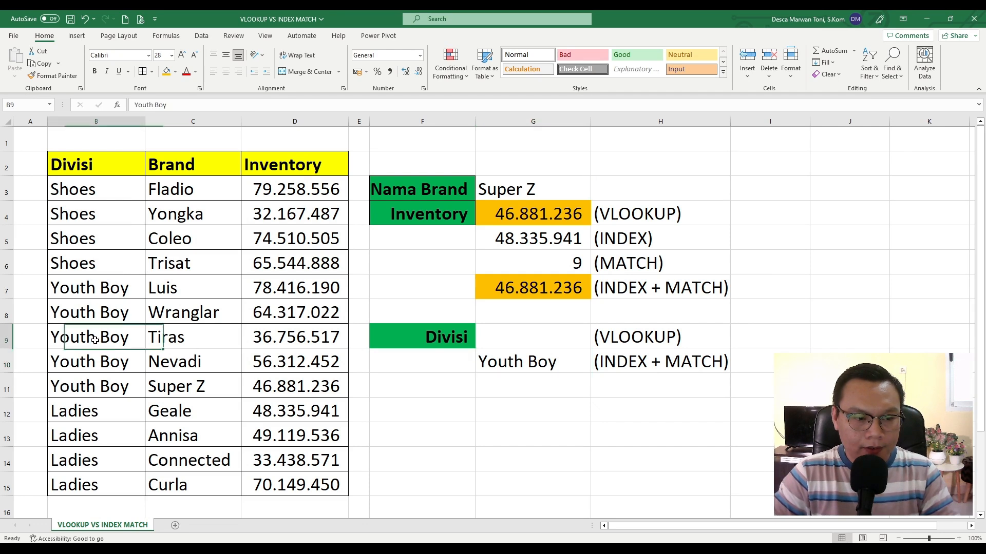
pyautogui.moveTo(189, 383); pyautogui.dragTo(99, 388)
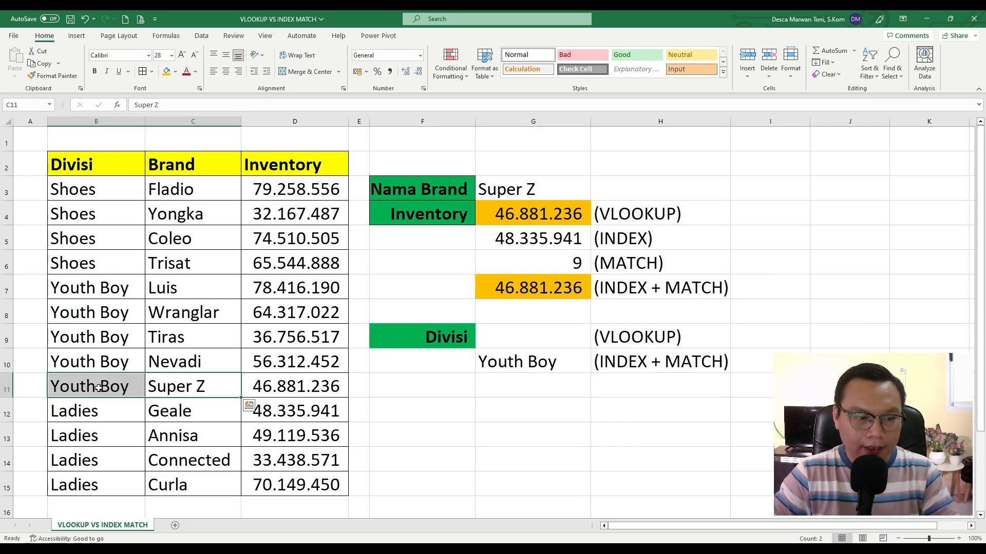
# Set the brand name in G3 to Yongka to test the lookup formulas with another brand
pyautogui.click(577, 189)
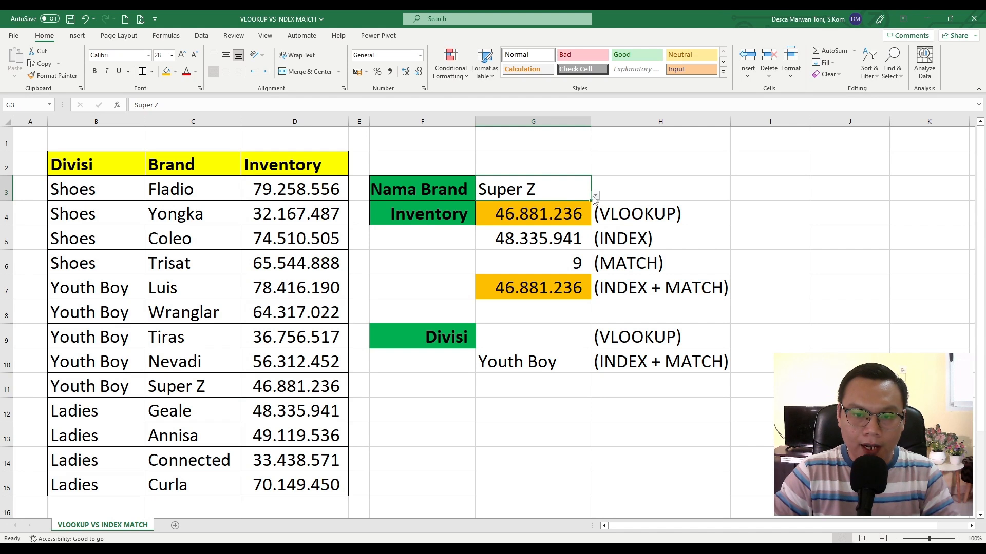
pyautogui.click(595, 195)
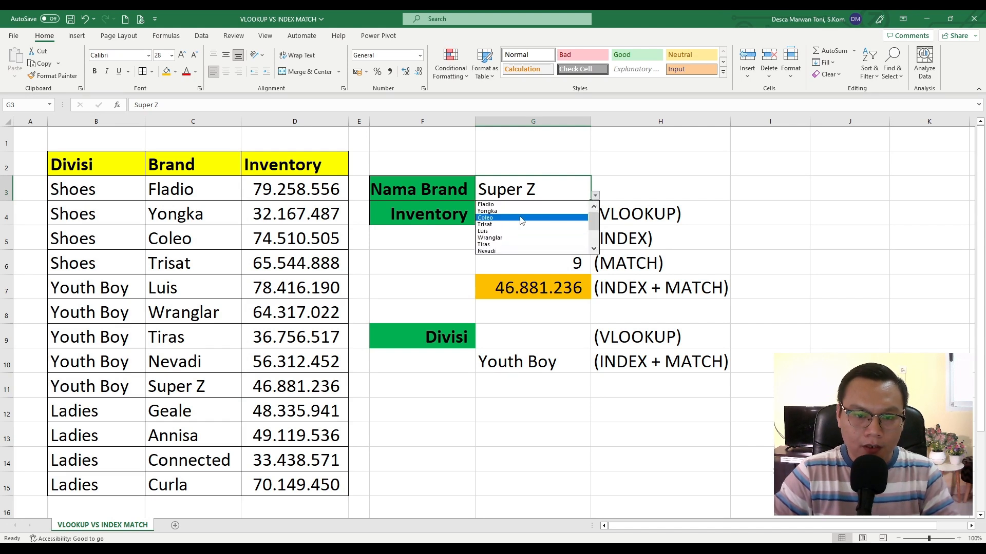
pyautogui.click(519, 211)
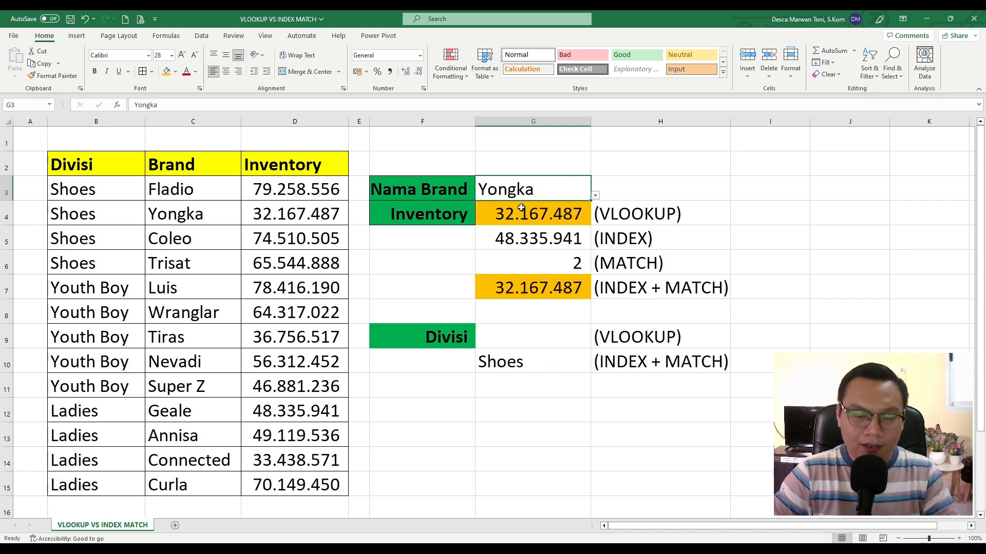
# Compare Yongka's table row B4:C4 with the inventory results in G4 and G7 and the division result in G10
pyautogui.click(517, 366)
pyautogui.moveTo(180, 218); pyautogui.dragTo(94, 218)
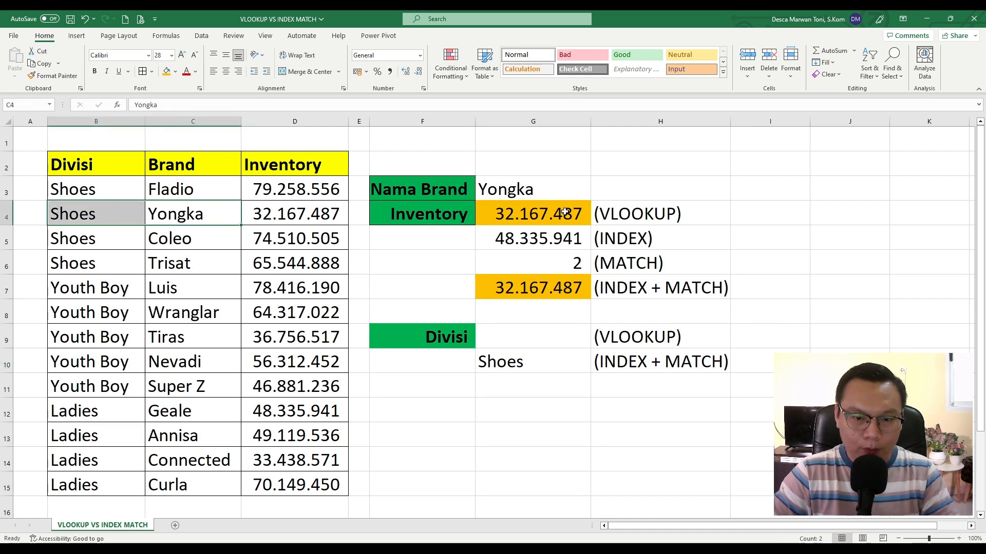
pyautogui.keyDown('ctrl'); pyautogui.click(541, 213); pyautogui.keyUp('ctrl')
pyautogui.keyDown('ctrl'); pyautogui.click(519, 288); pyautogui.keyUp('ctrl')
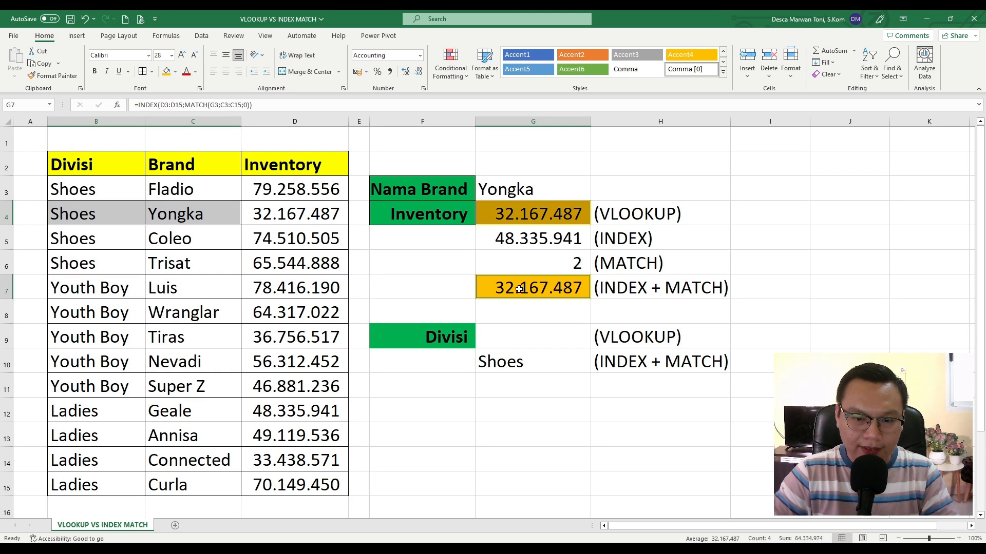
pyautogui.keyDown('ctrl'); pyautogui.click(513, 363); pyautogui.keyUp('ctrl')
pyautogui.click(691, 183)
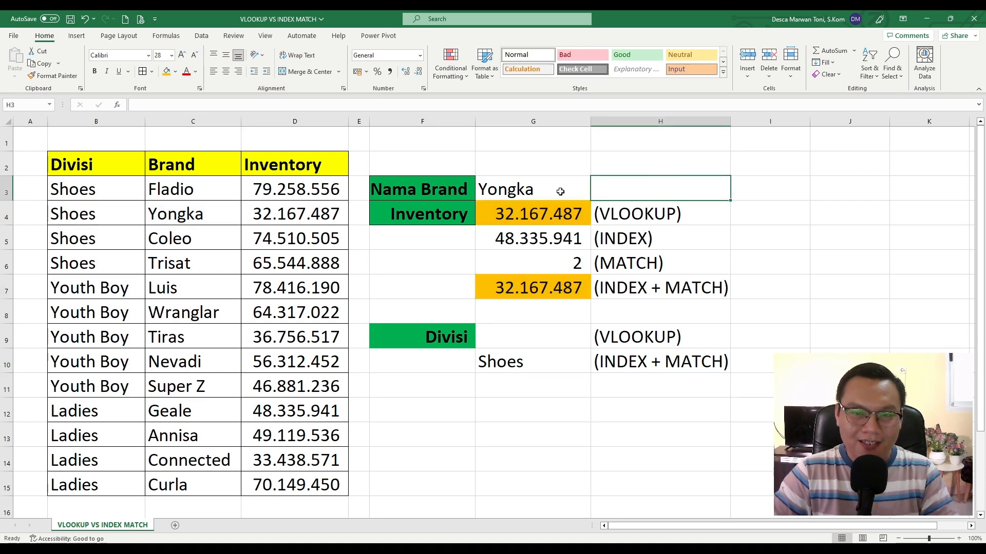
pyautogui.click(561, 191)
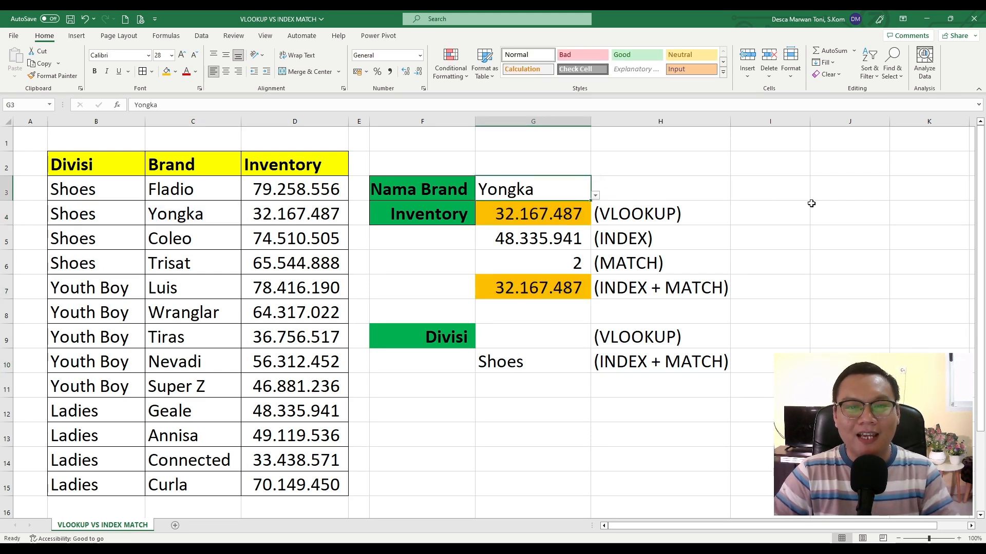